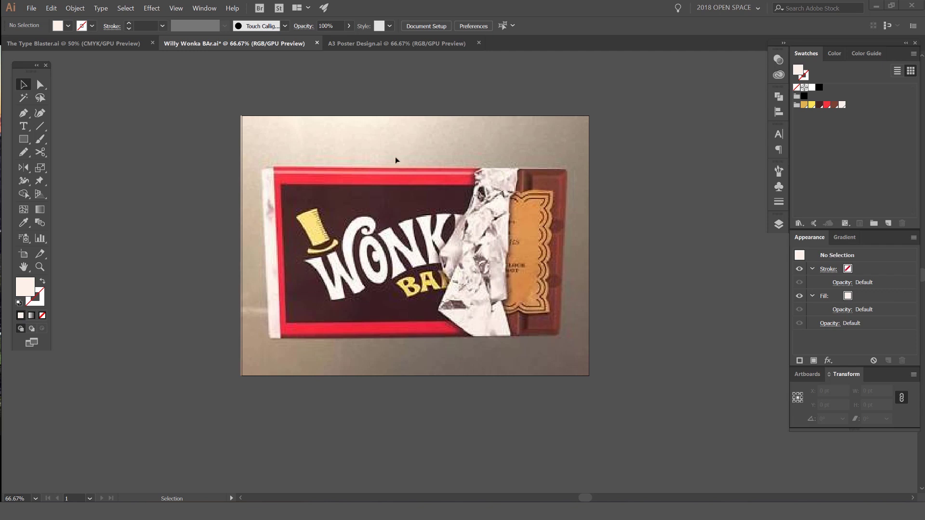
alt+scroll(260, 180, up, 1)
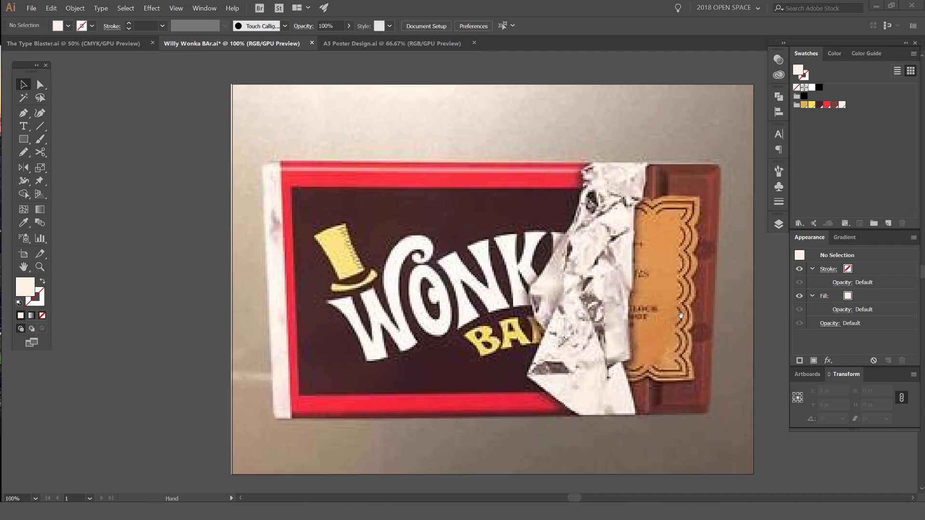
drag(664, 246, 598, 236)
alt+scroll(597, 235, down, 1)
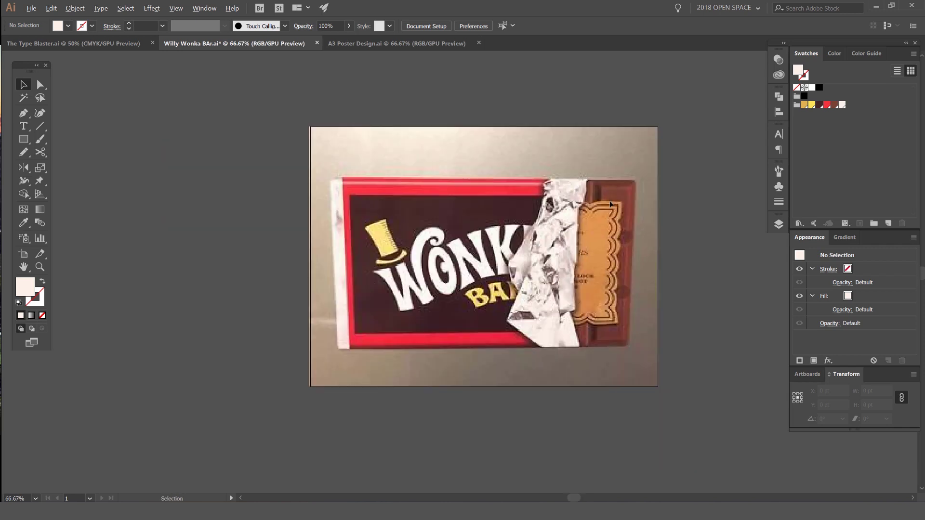
drag(596, 121, 553, 135)
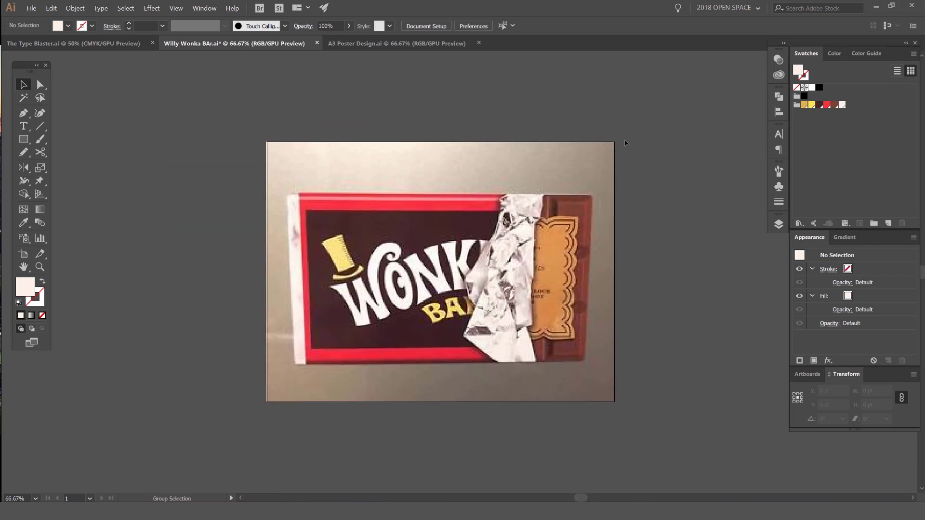
Step: Set the opacity of the Wonka bar reference photo to 70% and deselect it
click(445, 172)
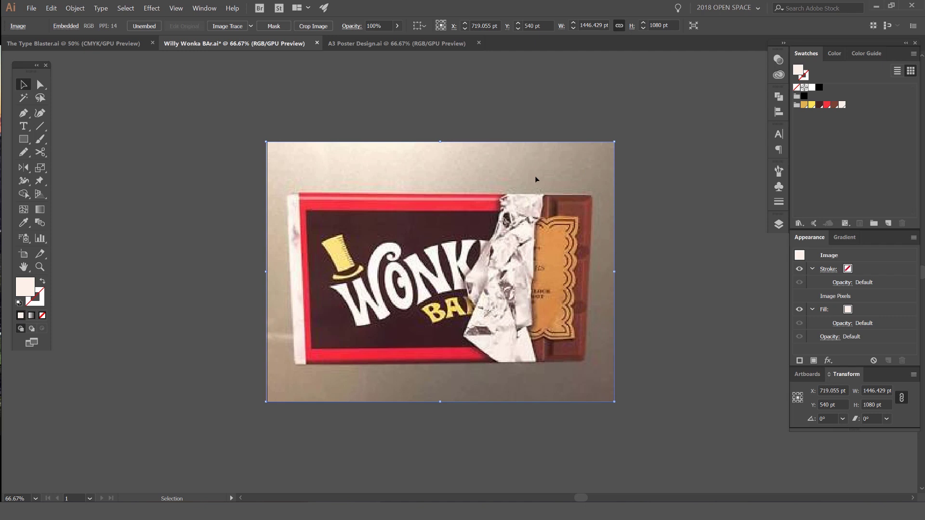
click(377, 25)
text(70)
key(Return)
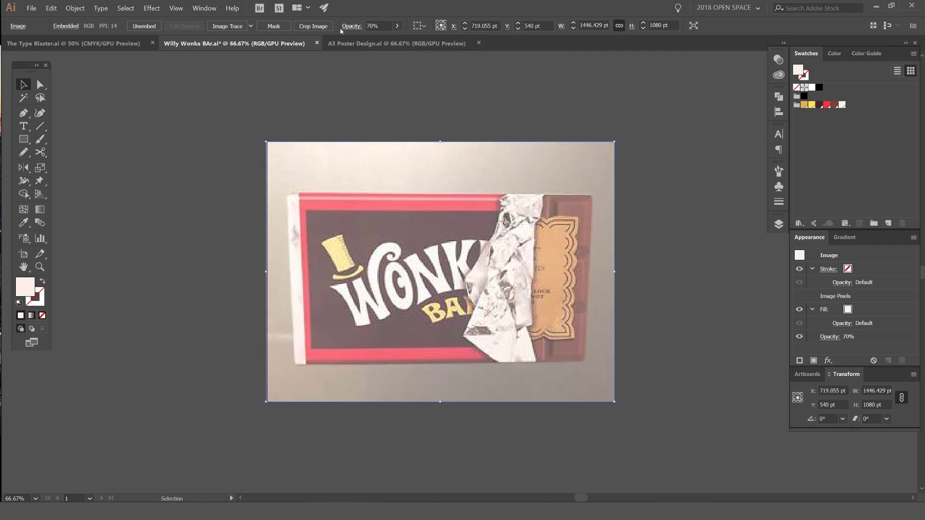
click(415, 139)
Step: Start a Pen tool path along the top of the W's left arm, with a red stroke and no fill
scroll(433, 297, up, 1)
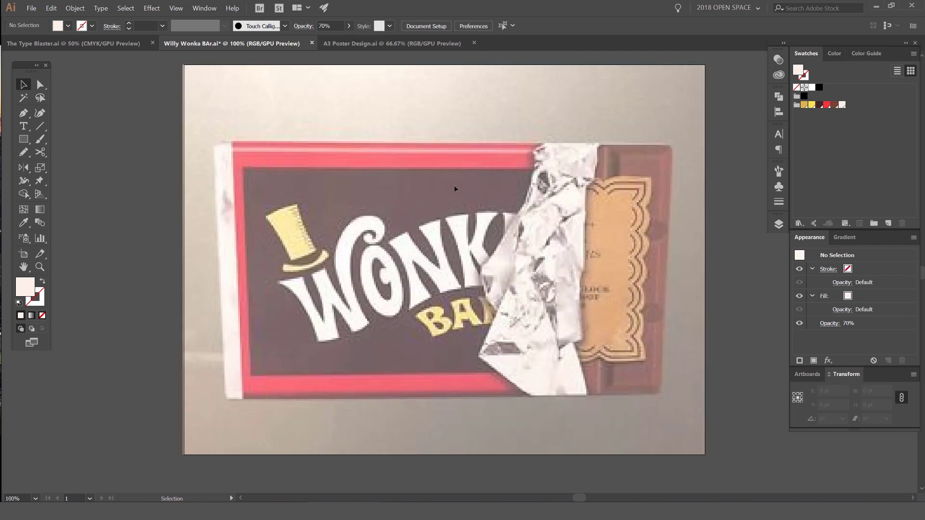
key(p)
click(820, 104)
click(827, 105)
scroll(217, 324, up, 1)
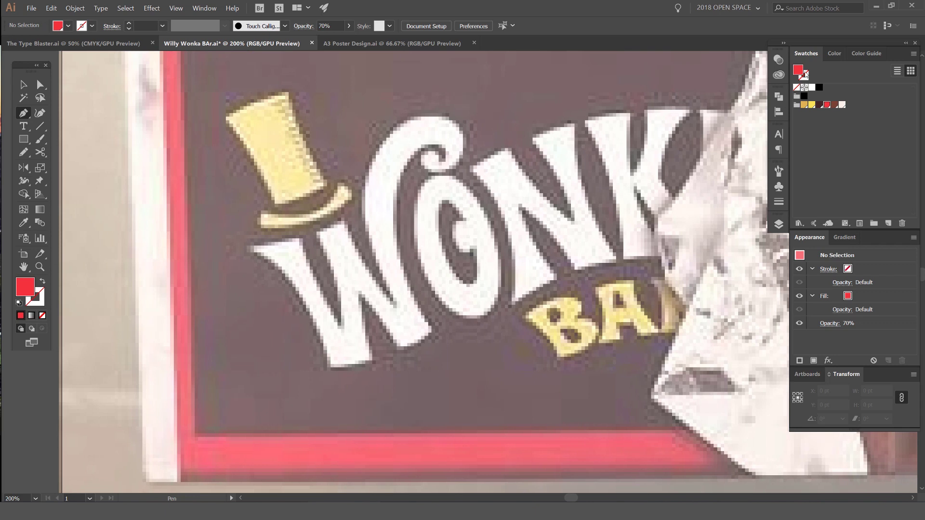
click(248, 251)
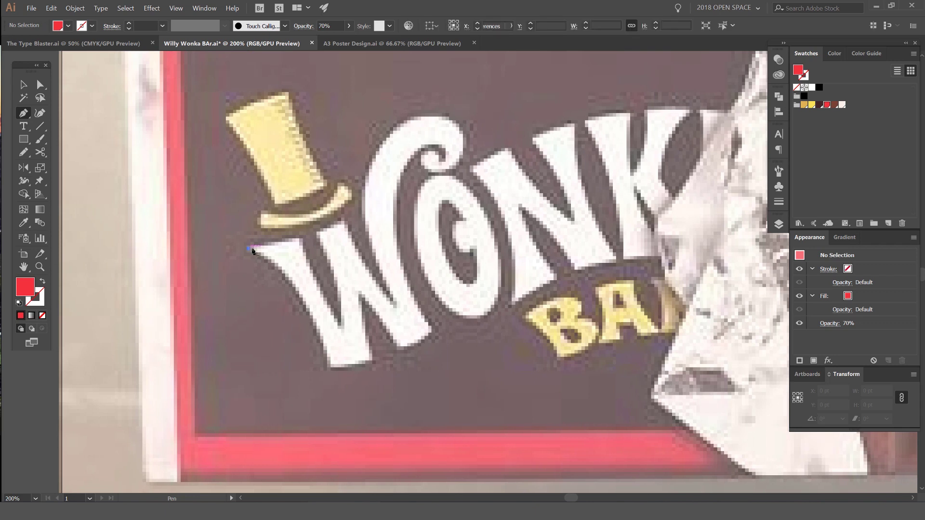
scroll(286, 253, up, 1)
click(307, 238)
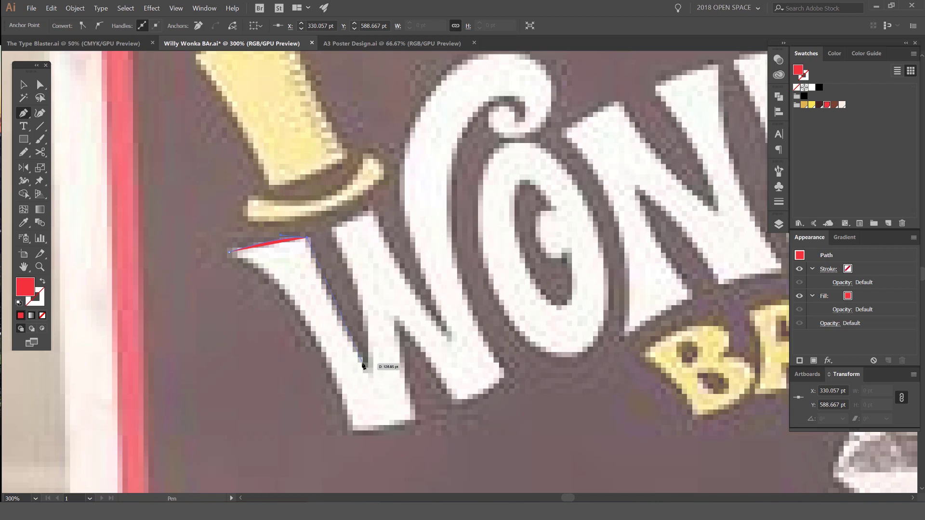
key(shift+x)
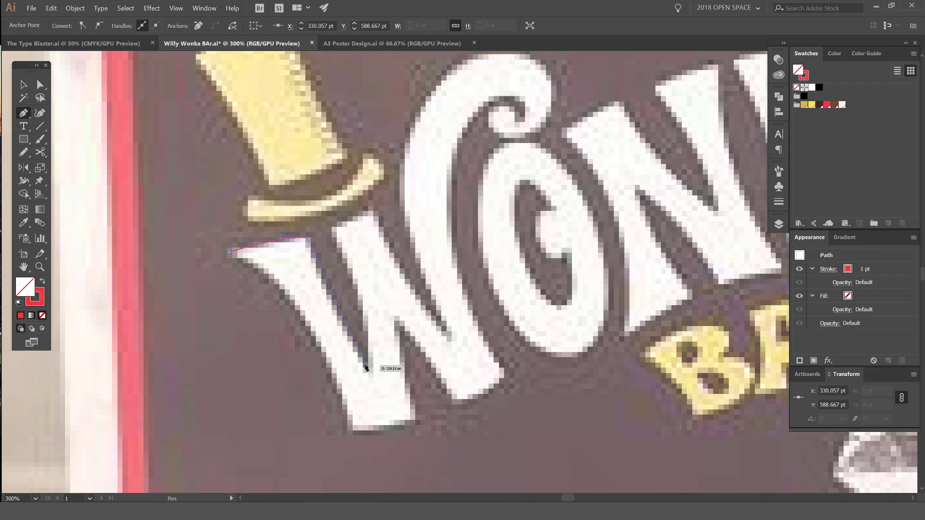
Step: Continue the path around the W's first inner notch, up to the top corner of the middle arm
scroll(366, 368, up, 1)
drag(362, 322, 380, 349)
key(ctrl+z)
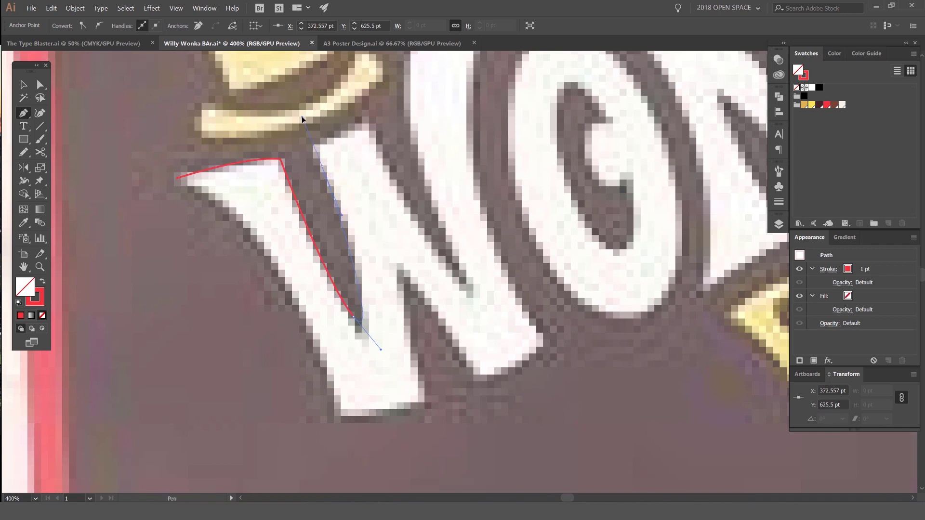
drag(284, 83, 288, 89)
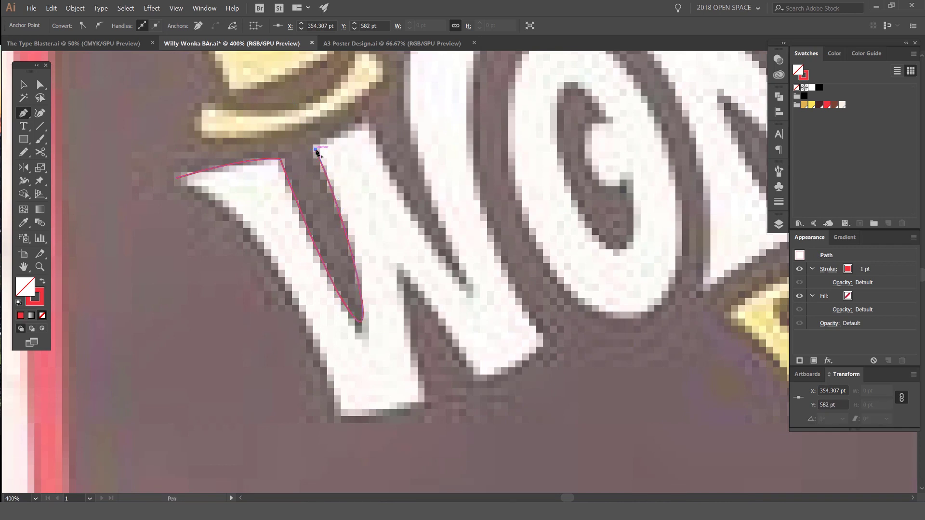
click(316, 151)
Step: Trace across the top of the W's middle arm and down its right edge into the second notch
scroll(348, 125, up, 2)
drag(374, 120, 401, 118)
scroll(502, 354, down, 1)
drag(502, 355, 476, 340)
drag(531, 407, 601, 464)
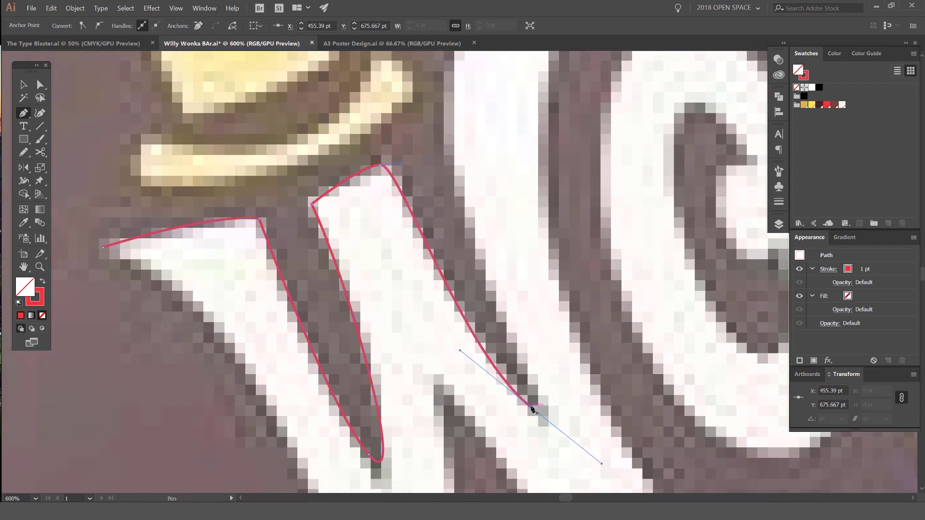
click(532, 407)
Step: Trace the outer edge of the W's tall right arm, around the curled top and into the spiral's tip
drag(458, 222, 417, 274)
scroll(409, 263, down, 1)
drag(423, 128, 404, 129)
drag(533, 142, 582, 190)
scroll(502, 231, up, 1)
key(alt)
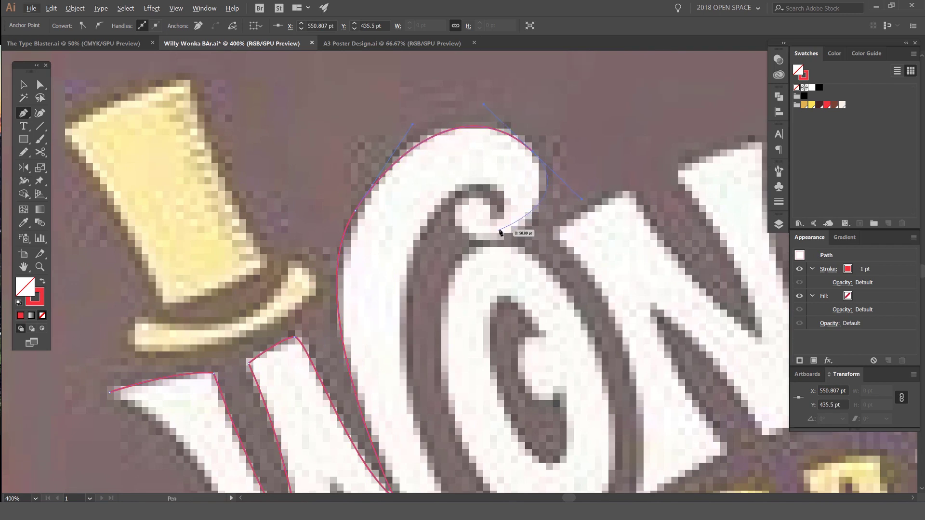
scroll(453, 222, up, 2)
drag(490, 186, 524, 188)
drag(532, 220, 560, 175)
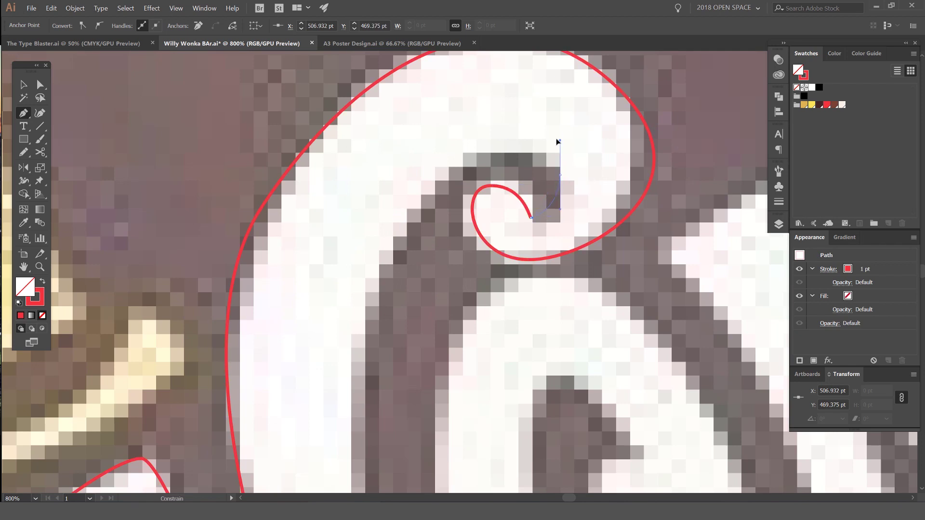
Step: Trace back from the spiral down the right edge of the W's tall arm to its foot
scroll(388, 258, down, 2)
drag(376, 290, 388, 305)
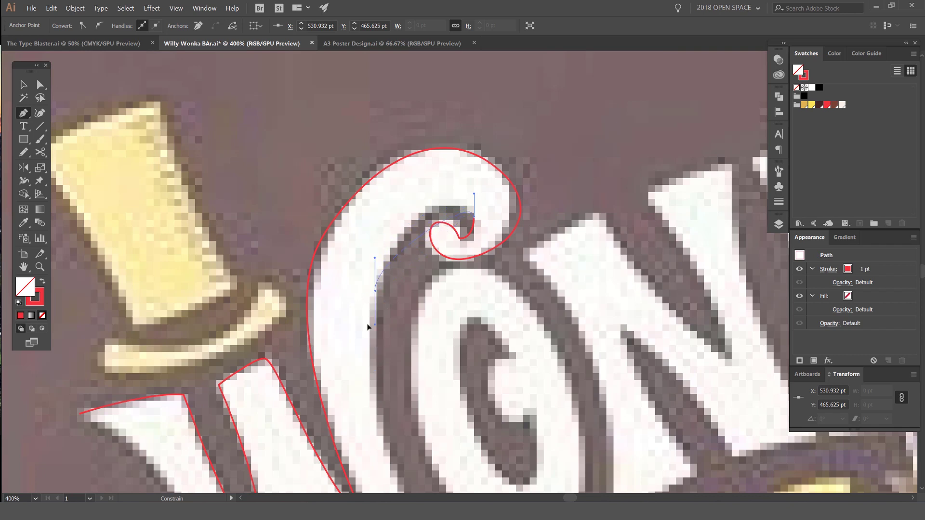
drag(386, 391, 381, 386)
scroll(381, 386, down, 5)
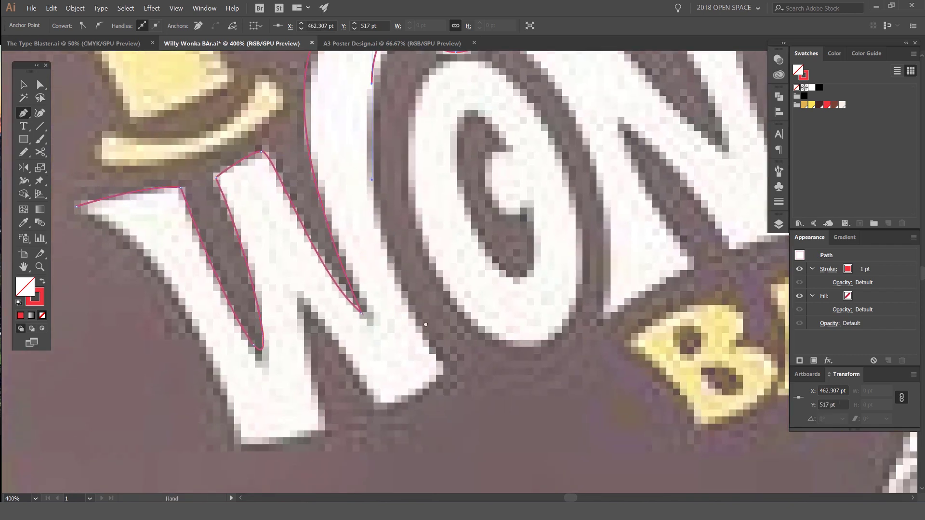
drag(472, 382, 443, 342)
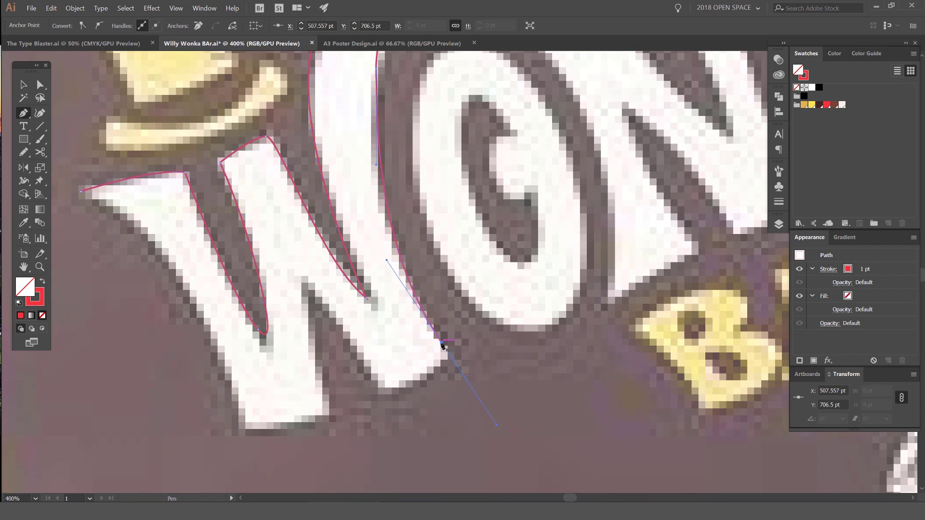
Step: Trace the W's two feet and lower notch, close the outline along the left edge, and deselect it
mouse_move(387, 385)
mouse_down()
mouse_move(375, 389)
mouse_move(386, 390)
mouse_up()
click(307, 281)
drag(301, 421, 264, 428)
key(ctrl+z)
click(321, 412)
click(247, 422)
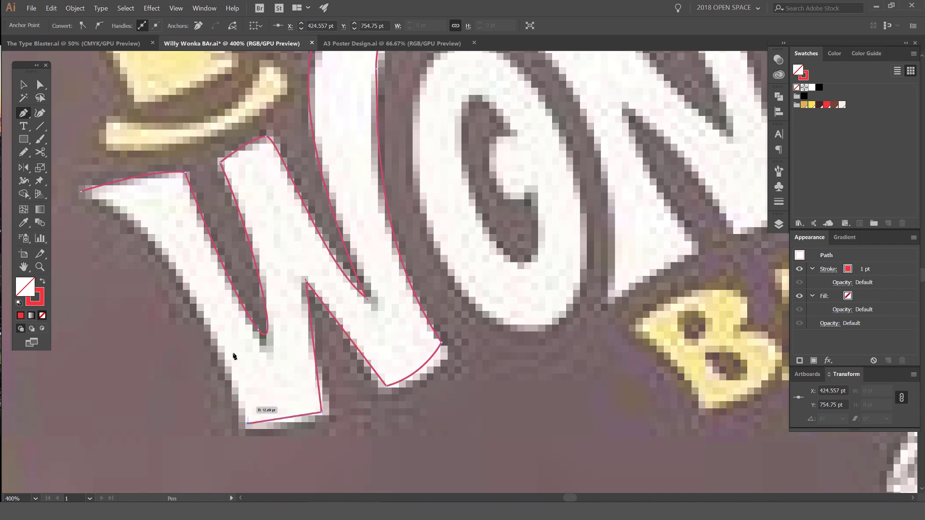
drag(87, 192, 80, 121)
scroll(410, 230, down, 1)
scroll(409, 226, up, 1)
key(a)
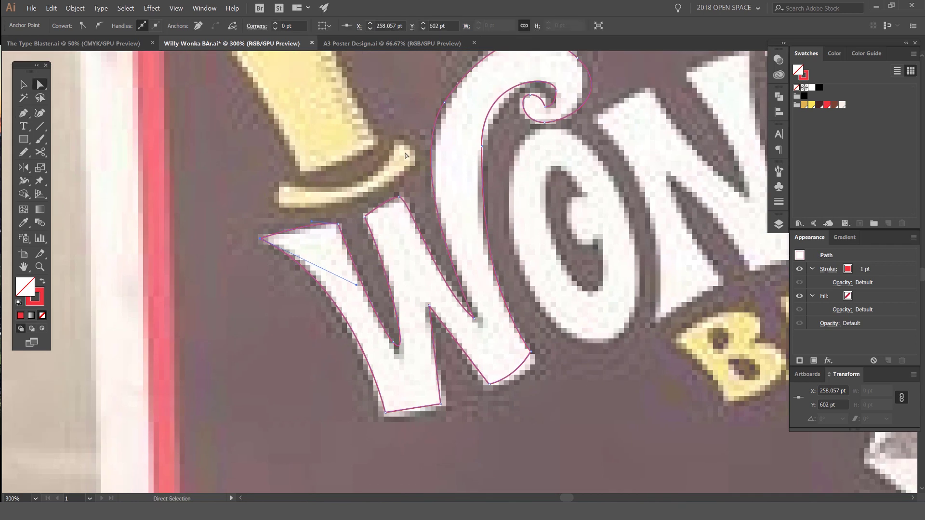
click(405, 155)
Step: Adjust the top edge of the W's left arm with the Direct Selection tool to fit the lettering
drag(515, 121, 482, 175)
scroll(482, 175, down, 1)
key(v)
drag(562, 178, 482, 180)
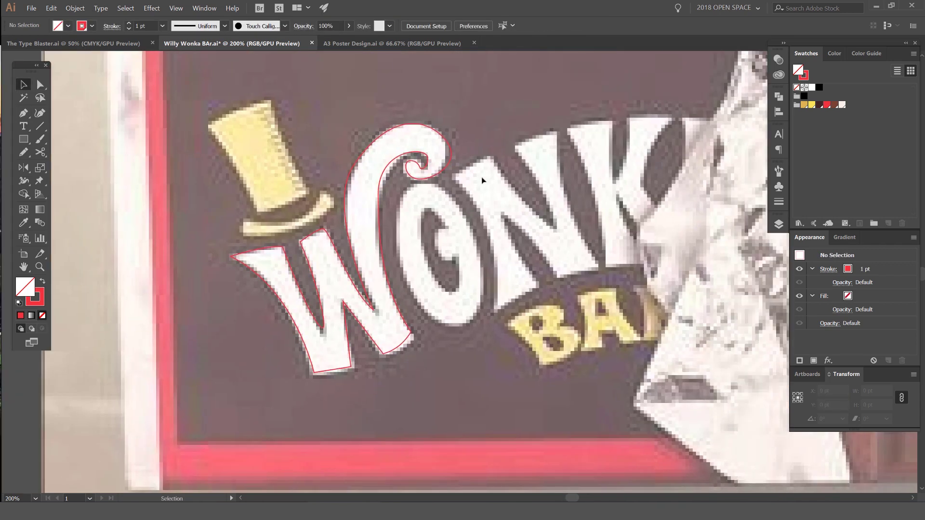
key(p)
scroll(267, 246, up, 3)
key(a)
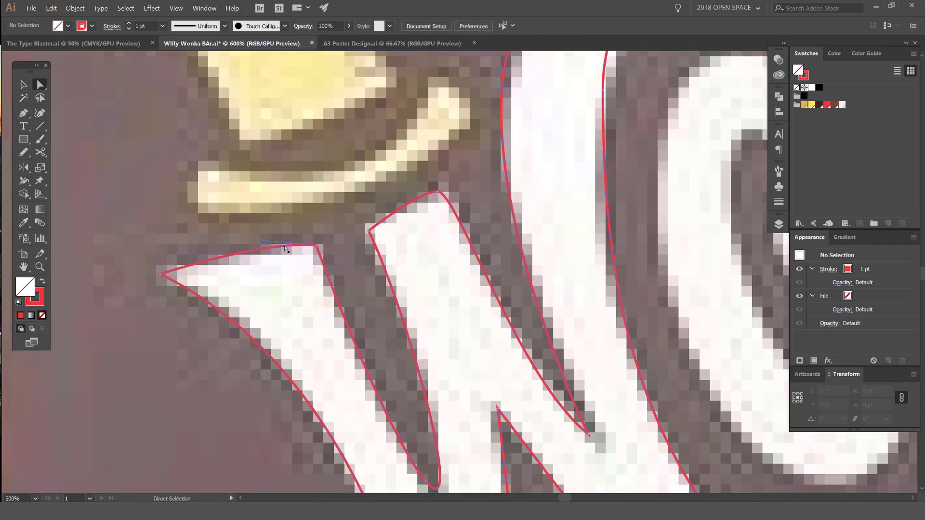
click(256, 259)
drag(255, 256, 255, 256)
click(337, 199)
Step: Trace the outer oval of the letter O as a closed curved path and deselect it
scroll(343, 197, down, 2)
drag(343, 197, 190, 214)
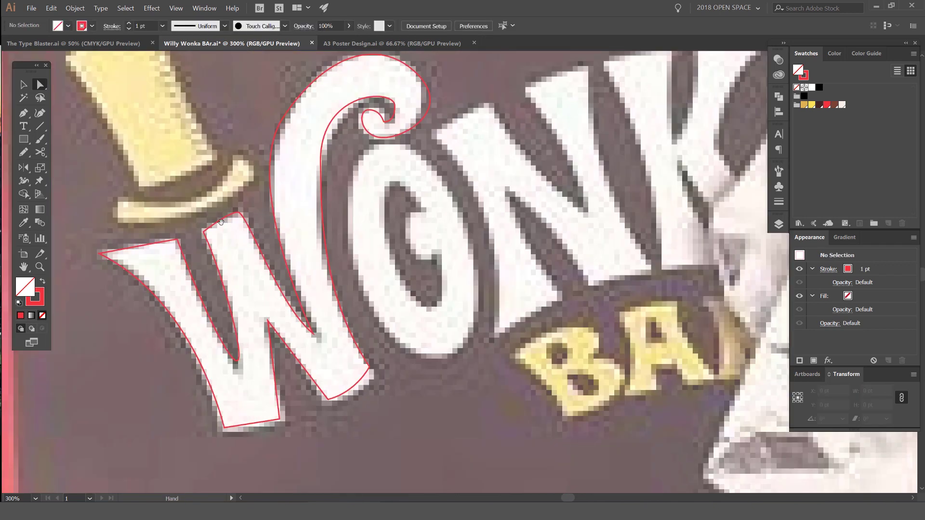
key(p)
click(459, 211)
drag(383, 145, 328, 145)
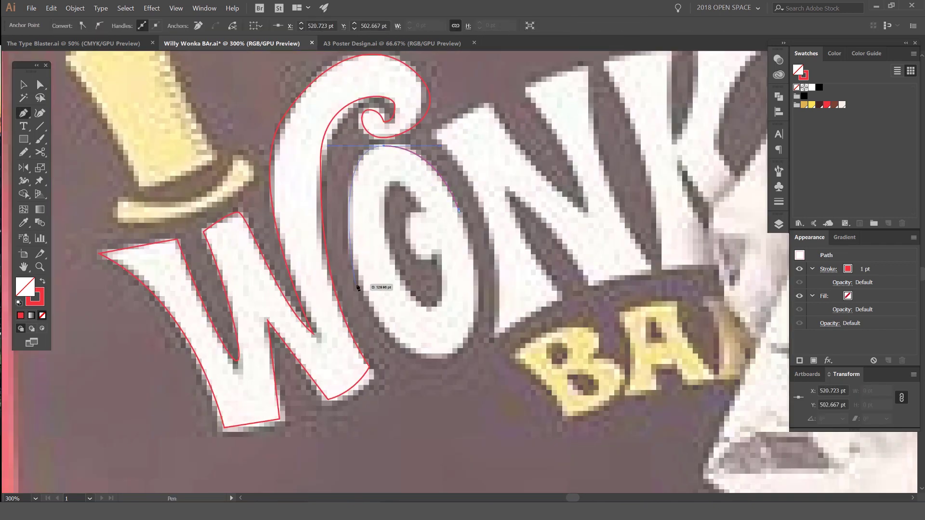
drag(444, 358, 475, 358)
drag(459, 212, 434, 144)
key(v)
click(436, 208)
Step: Trace the left, bottom and right edges of the O's inner opening with the Pen tool
key(p)
click(425, 208)
drag(394, 180, 401, 181)
drag(393, 264, 416, 306)
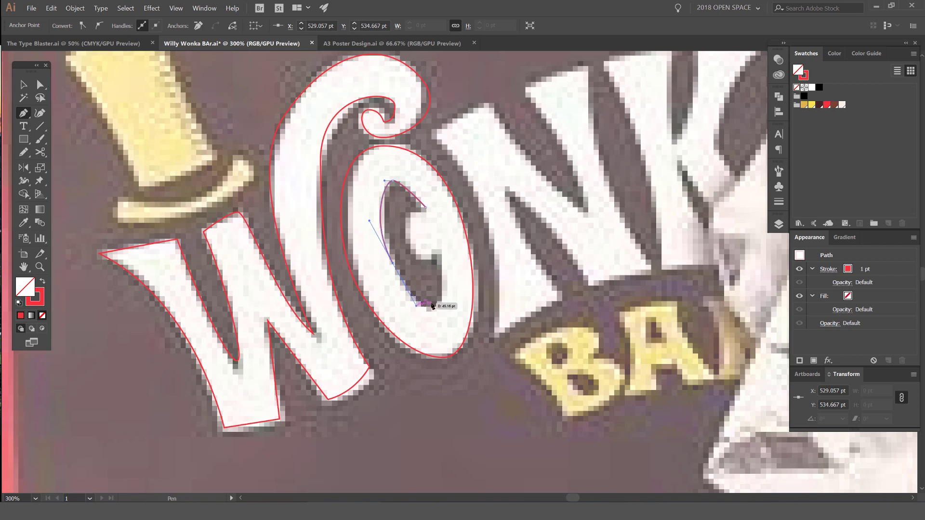
key(ctrl+z)
drag(443, 301, 442, 299)
click(441, 248)
Step: Trace the rounded bump inside the O, close the inner outline, and deselect it
drag(410, 245, 404, 223)
key(ctrl+z)
scroll(423, 251, up, 2)
drag(419, 265, 401, 263)
click(427, 167)
scroll(501, 146, down, 2)
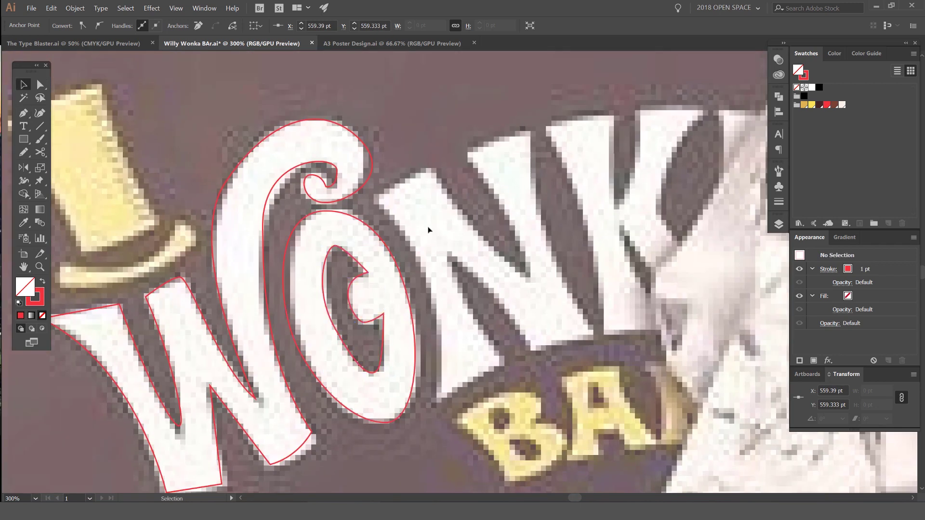
ctrl+click(427, 382)
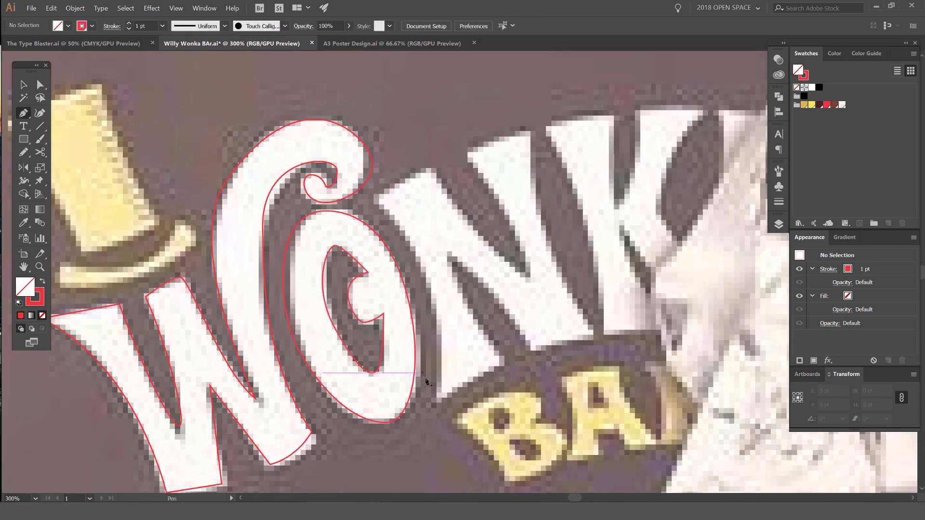
Step: Trace the letter N from its lower left corner up the left edge, through the upper notch and across the right arm's top
click(436, 399)
drag(383, 202, 319, 123)
click(383, 201)
click(431, 167)
click(522, 273)
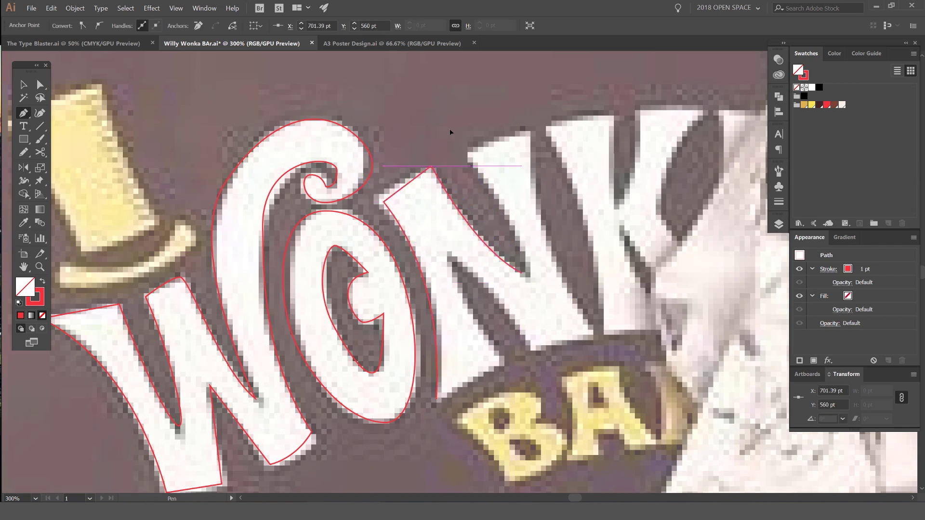
click(471, 165)
click(522, 130)
Step: Trace the N's right edge, foot and lower notch, close the outline at its starting point, and deselect it
drag(628, 371, 629, 371)
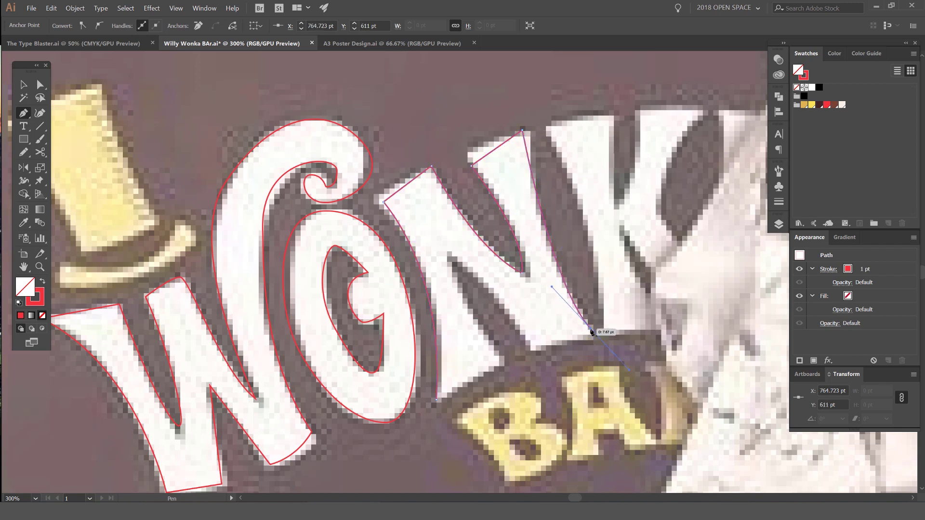
click(533, 347)
drag(454, 258, 493, 353)
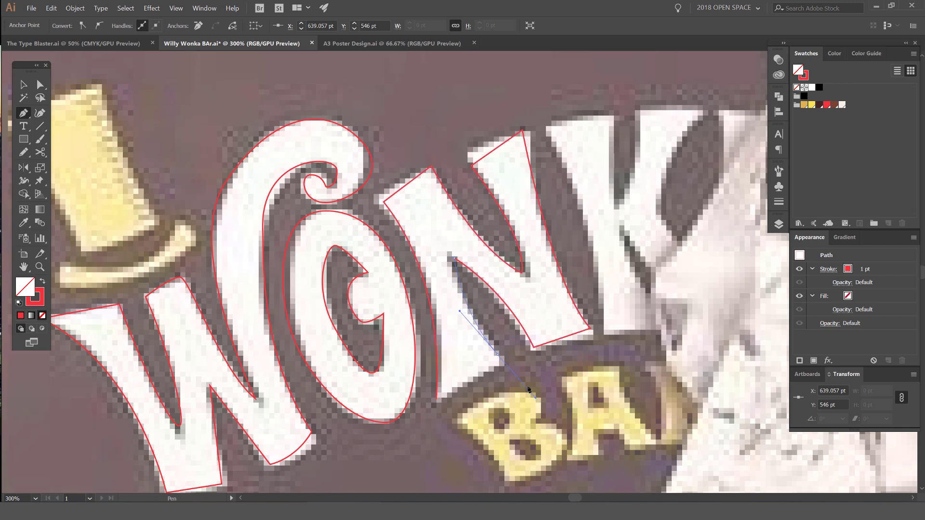
click(498, 355)
click(436, 399)
scroll(446, 388, down, 2)
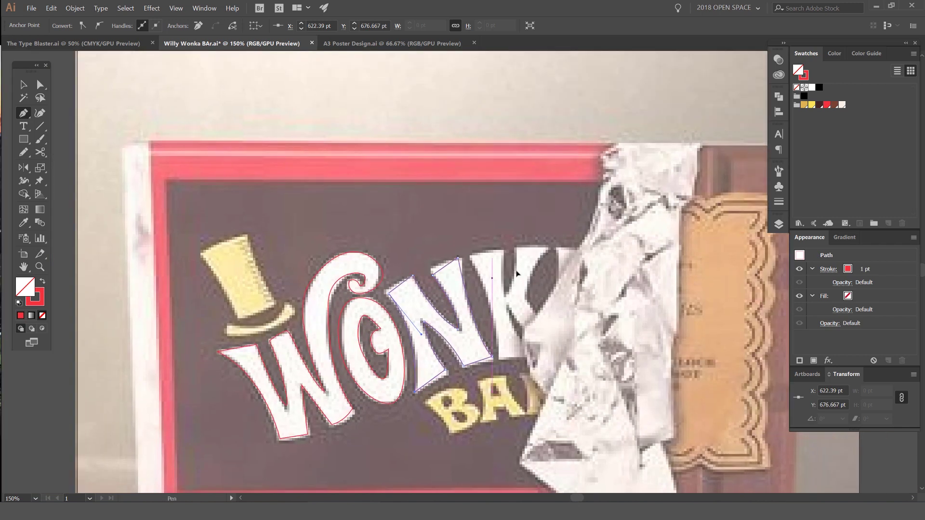
key(v)
click(530, 282)
Step: Move the upper left corner points of the N's two arms outward to match the lettering
scroll(530, 279, up, 2)
key(a)
click(341, 257)
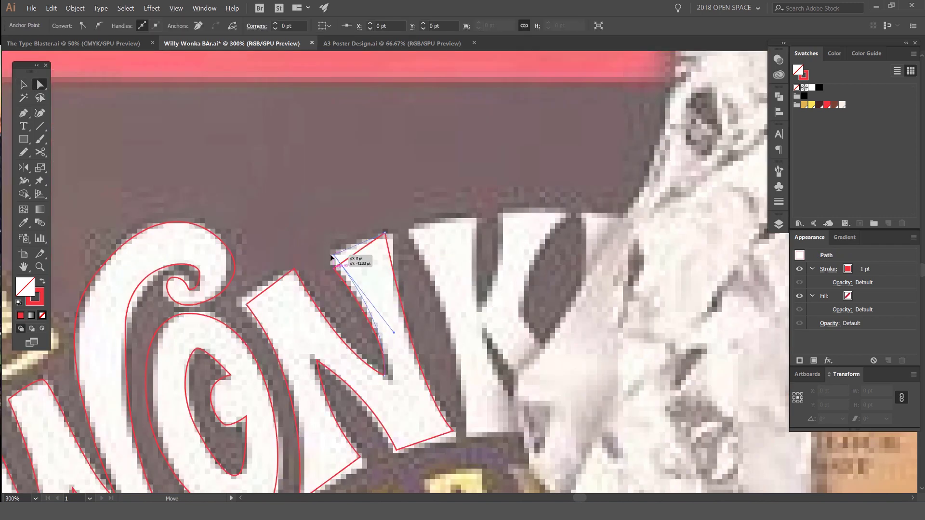
drag(246, 305, 239, 301)
click(387, 295)
Step: Trace the letter K with the Pen tool from its upper left corner down the left edge, across the foot, and around the lower notch
drag(388, 295, 345, 259)
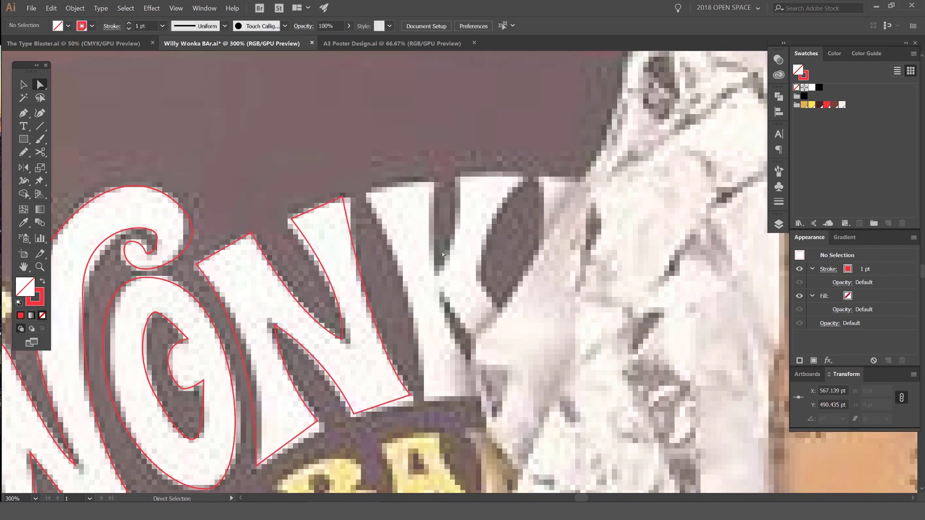
key(p)
click(367, 196)
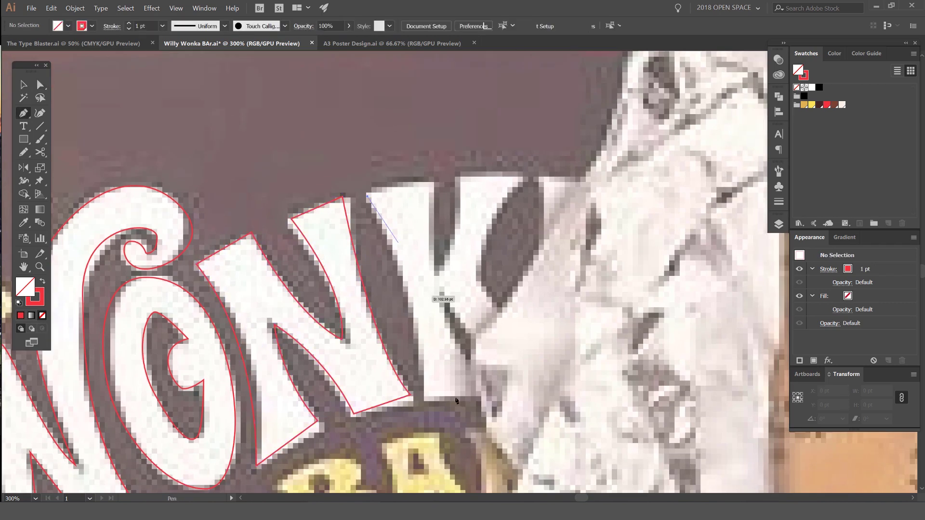
drag(424, 395, 427, 484)
click(424, 395)
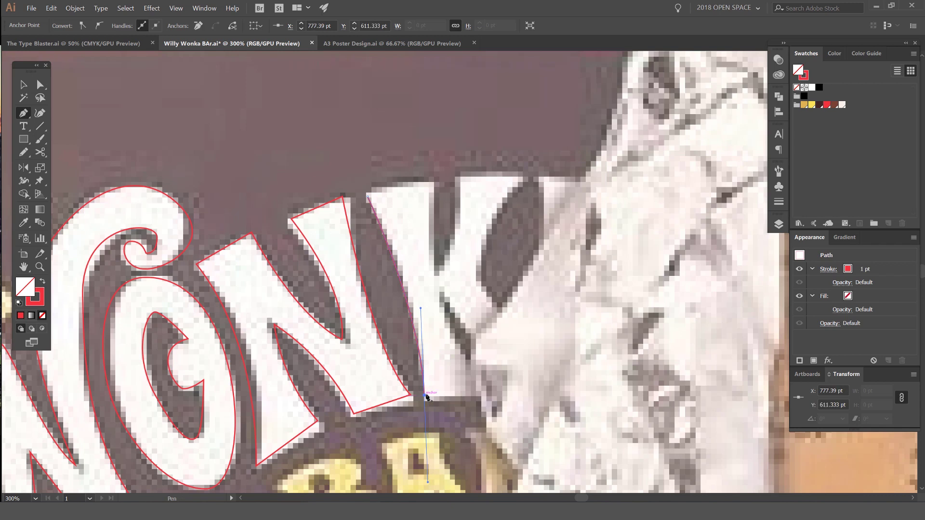
click(496, 395)
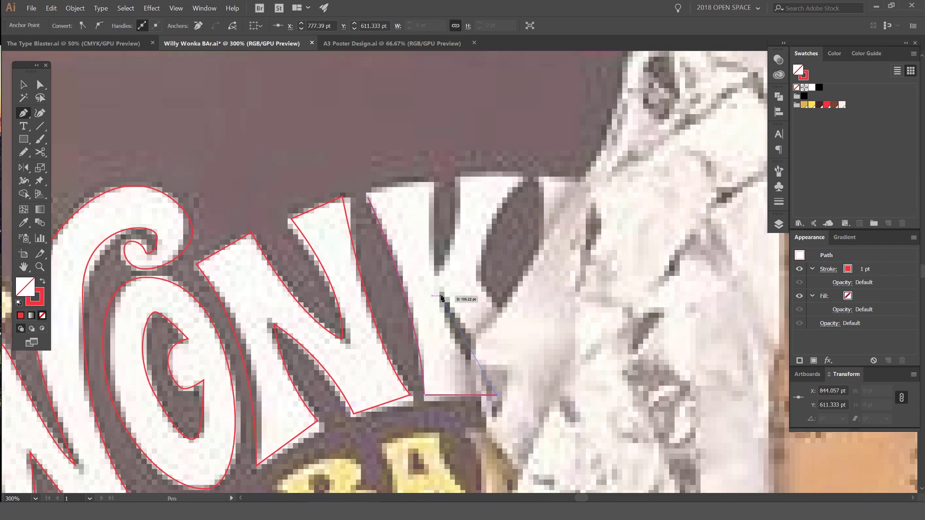
drag(440, 286, 448, 307)
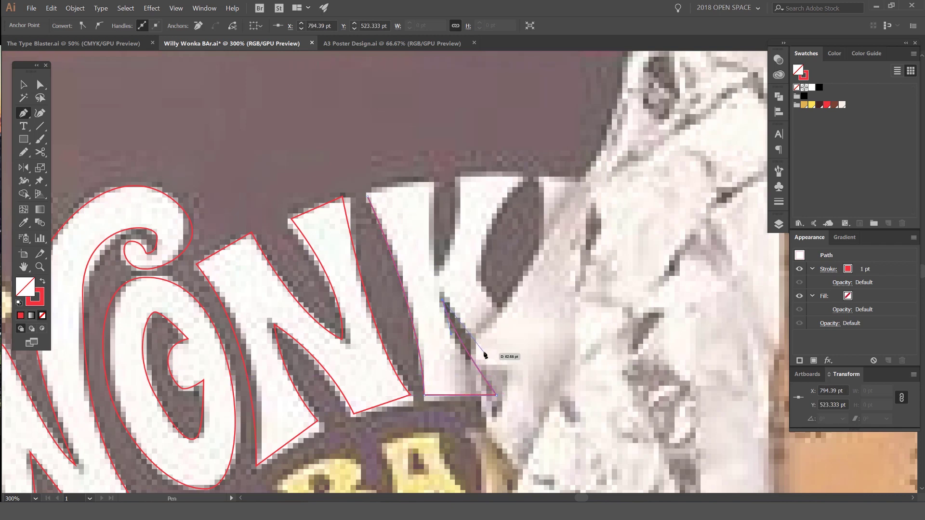
click(483, 347)
click(504, 312)
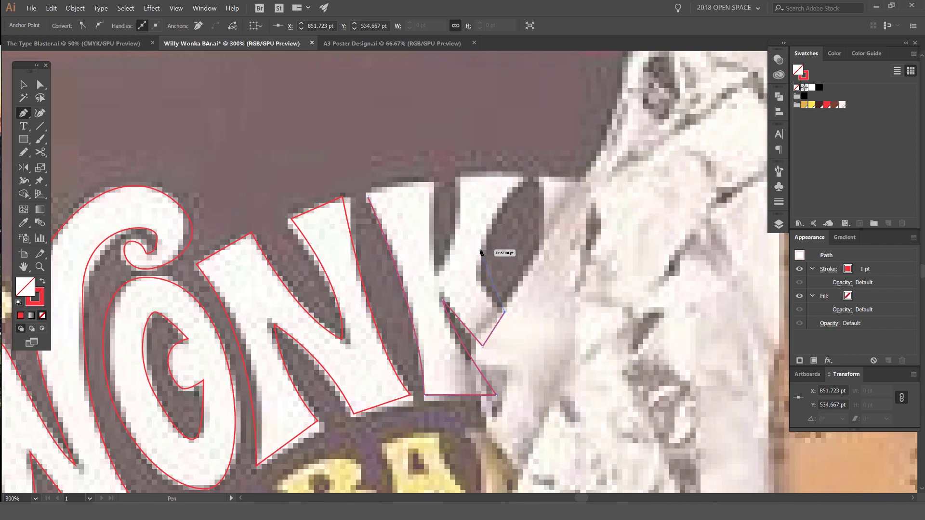
Step: Trace the K's right edge, arm top and upper notch, close the outline at its starting point, and deselect it
click(532, 177)
click(458, 175)
drag(437, 277, 412, 304)
click(437, 278)
click(437, 186)
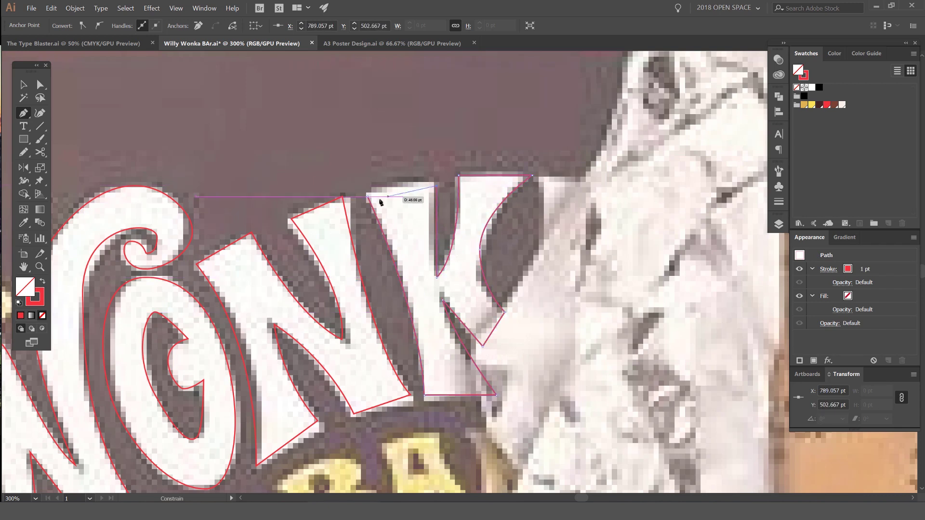
drag(367, 197, 338, 208)
key(v)
click(417, 176)
Step: Trace the outer outline of the yellow letter B in BAR as a closed path and deselect it
scroll(416, 176, down, 2)
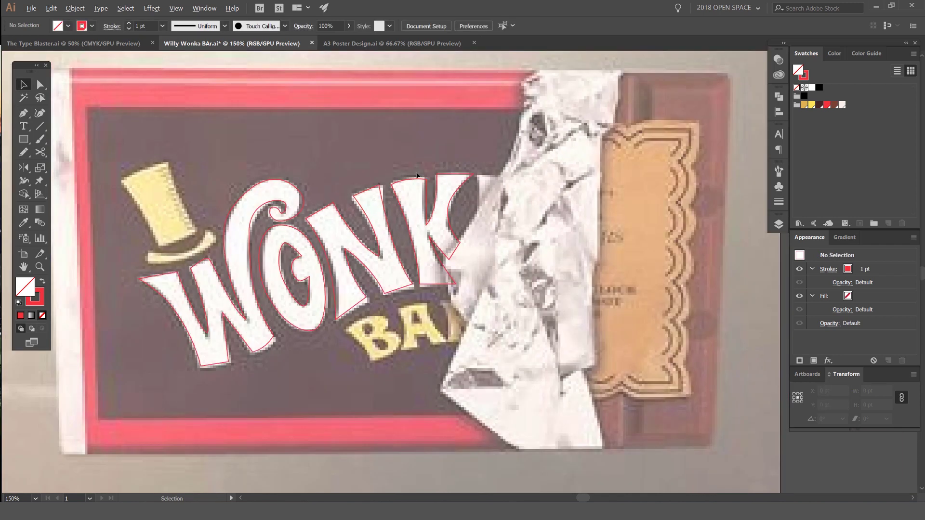
scroll(476, 172, up, 1)
scroll(476, 173, up, 1)
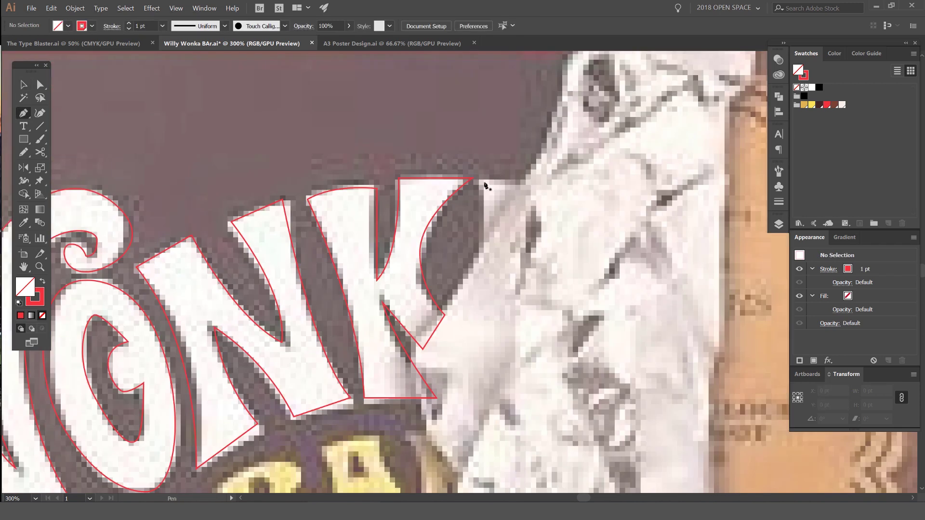
key(ctrl+0)
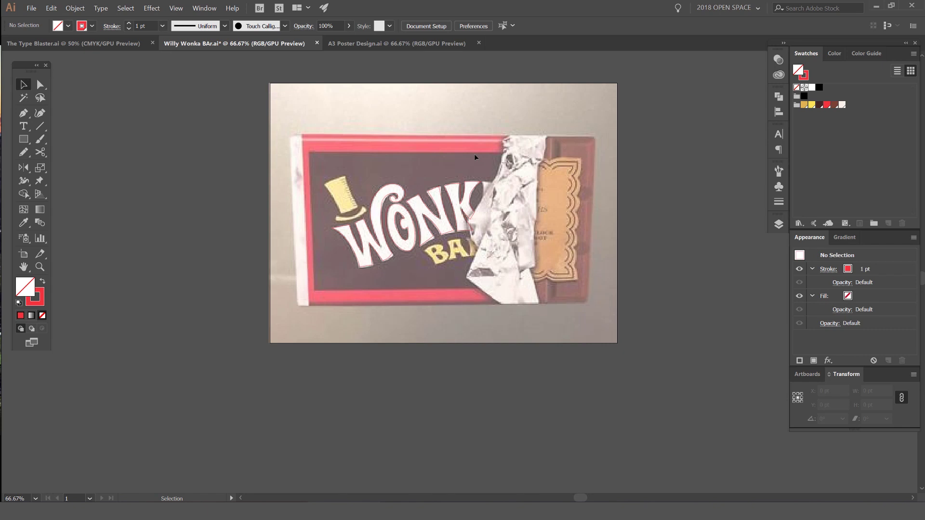
scroll(423, 264, up, 5)
key(p)
click(265, 239)
drag(411, 283, 370, 241)
click(381, 244)
drag(374, 202, 362, 192)
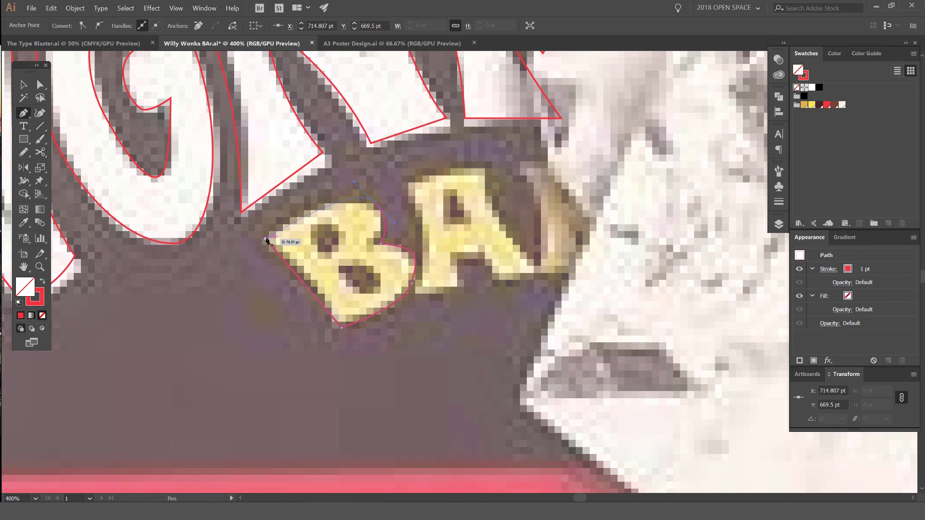
key(v)
click(254, 250)
Step: Draw a circle about 20.7 pt wide over the B's upper hole and one about 17.5 pt wide over its lower hole
scroll(311, 238, up, 1)
key(l)
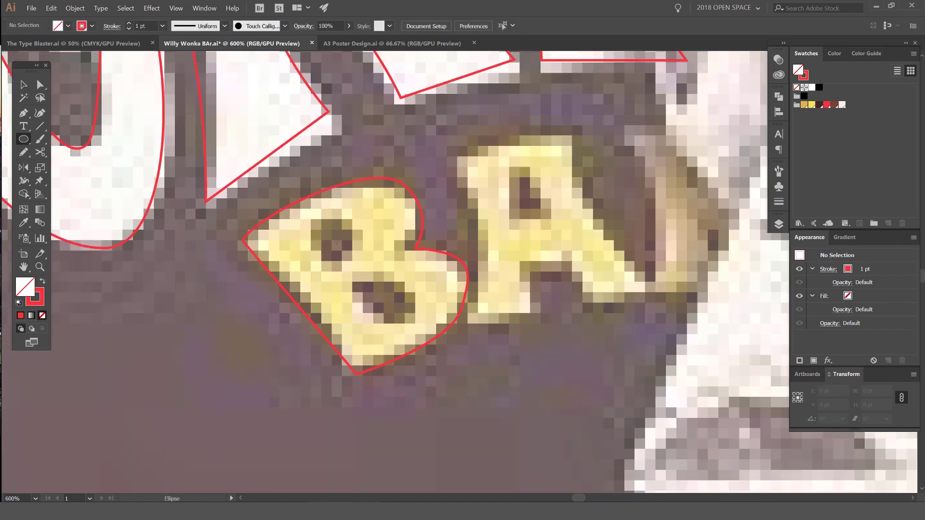
drag(337, 241, 360, 264)
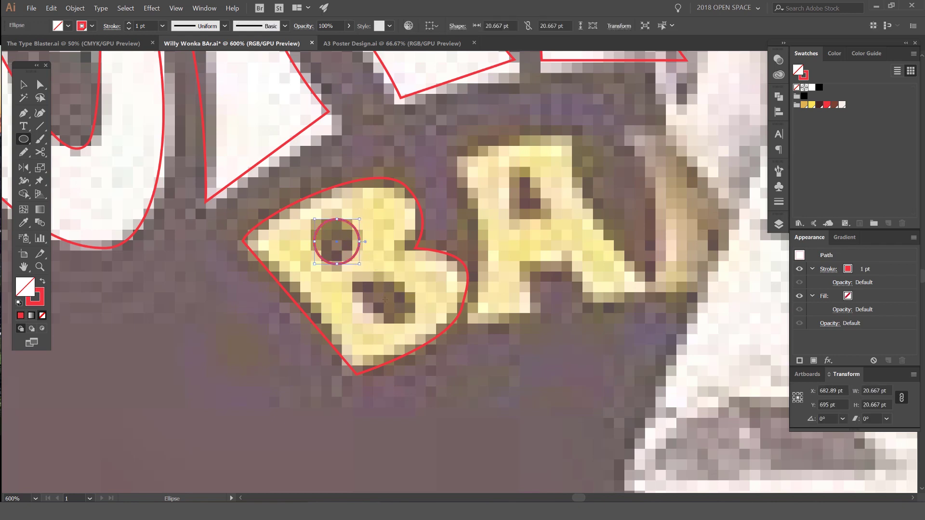
drag(385, 297, 404, 316)
key(v)
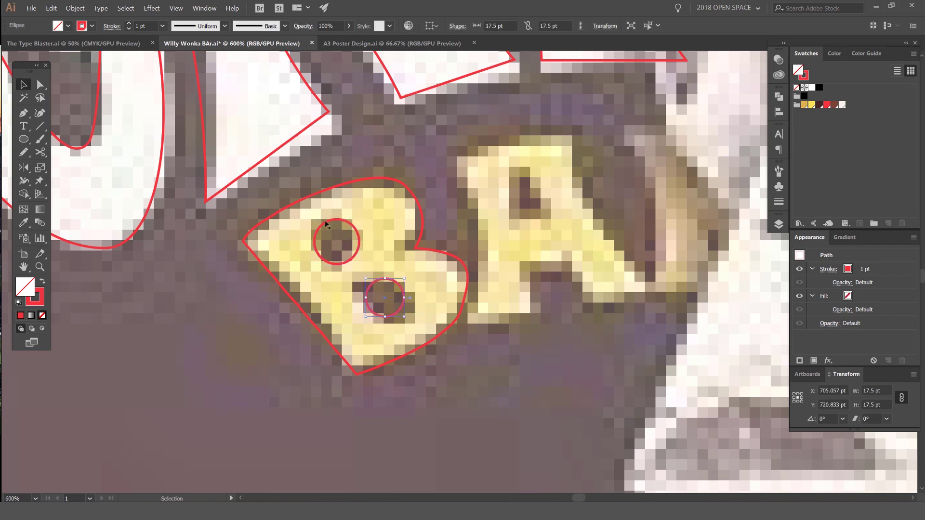
Step: Reshape the B's upper circle into a tilted ellipse and replace the lower circle with a copy of it
click(352, 224)
scroll(352, 221, up, 1)
mouse_move(362, 218)
mouse_down()
mouse_move(381, 209)
mouse_move(343, 219)
mouse_move(369, 234)
mouse_move(361, 197)
mouse_up()
click(391, 297)
key(Delete)
drag(357, 255, 421, 333)
click(455, 300)
Step: Trace the A in BAR with the Pen tool up its left edge, over the curved top, and down its right edge
scroll(454, 300, down, 5)
scroll(488, 276, up, 5)
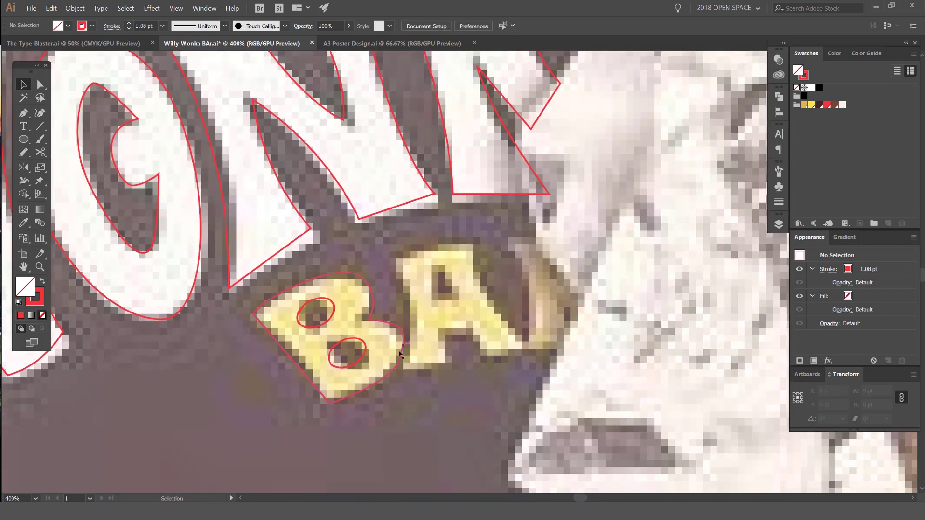
key(p)
click(409, 361)
drag(404, 264, 389, 208)
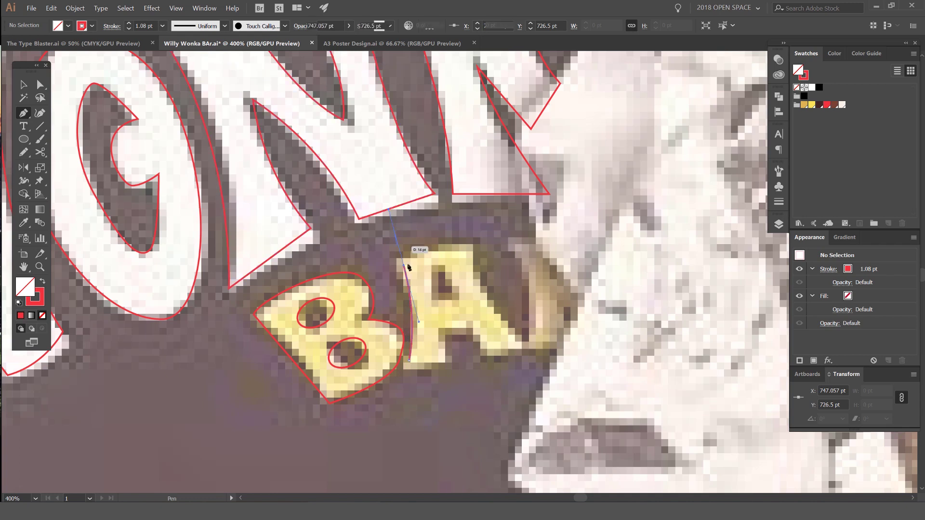
drag(500, 247, 500, 247)
click(466, 246)
drag(522, 349, 553, 382)
click(521, 351)
Step: Trace the inner notch between the A's feet, close the outline along the left foot, and deselect it
click(468, 327)
click(435, 330)
key(ctrl+z)
click(442, 329)
click(448, 361)
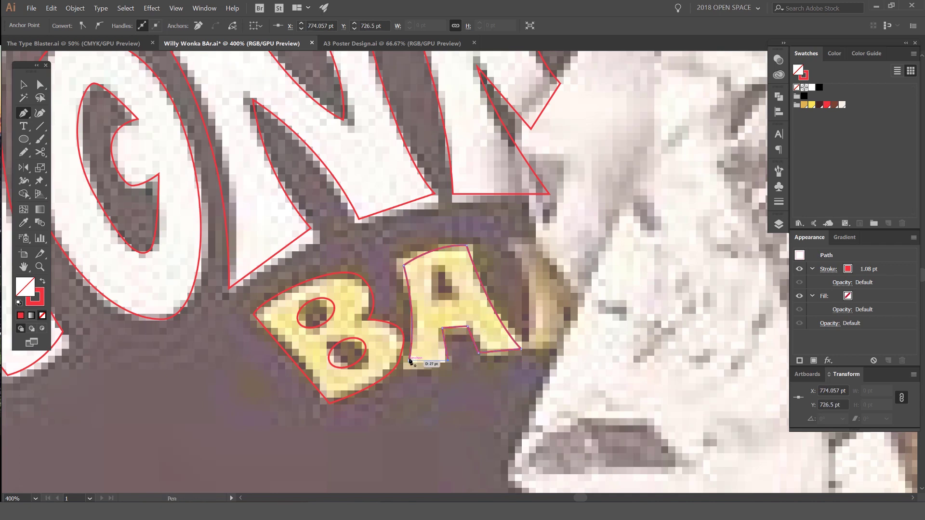
key(v)
click(444, 297)
Step: Trace the small hole inside the A of BAR as a closed straight-sided path and deselect it
key(p)
click(434, 298)
click(434, 264)
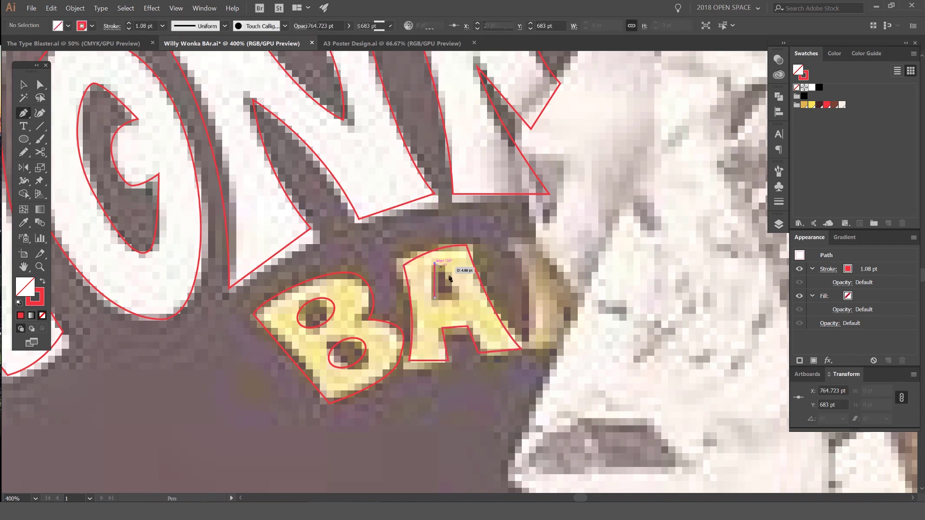
click(463, 298)
click(462, 296)
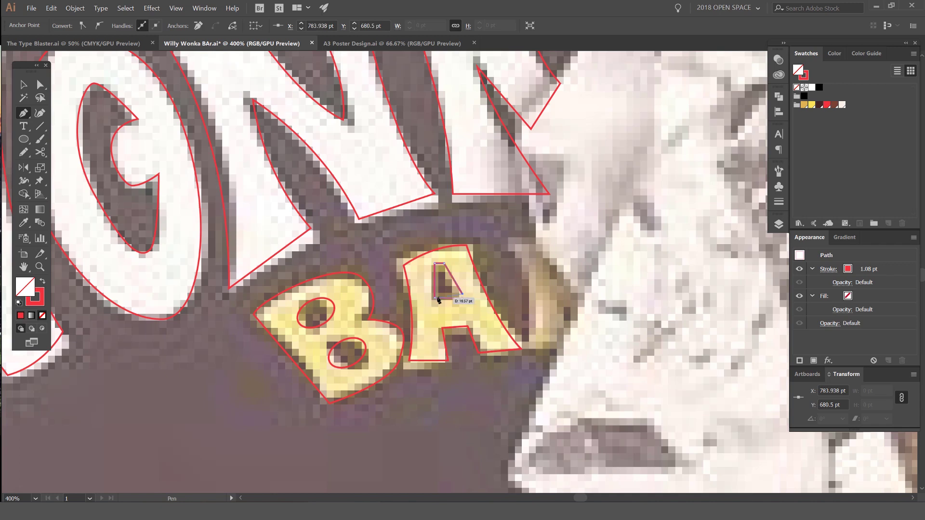
key(v)
click(456, 301)
scroll(453, 268, up, 2)
click(443, 273)
click(518, 234)
Step: Trace the visible part of the R in BAR beside the foil as a closed path and deselect it
scroll(518, 234, down, 7)
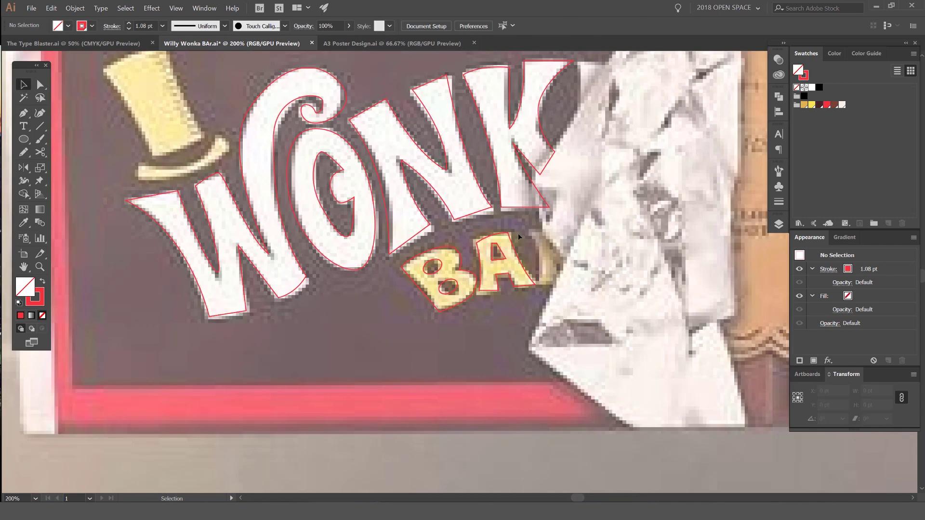
drag(533, 300, 519, 335)
scroll(511, 270, up, 4)
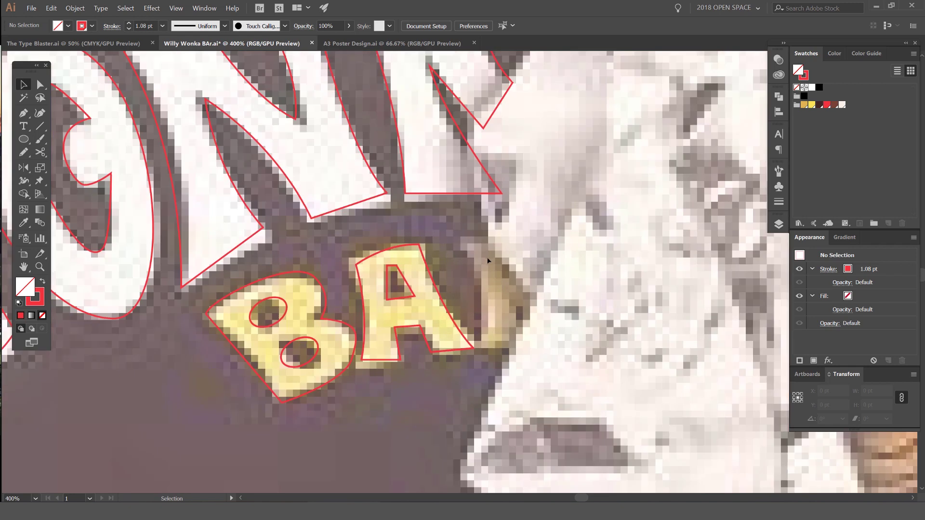
key(p)
drag(477, 239, 491, 240)
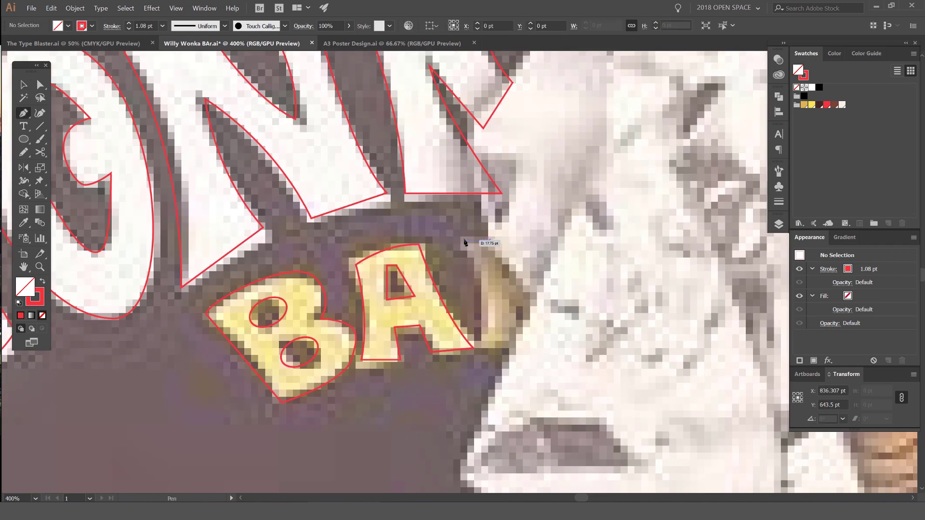
click(485, 337)
click(506, 358)
click(516, 312)
click(529, 318)
click(536, 294)
click(491, 240)
key(v)
Step: Trace the visible corner of WONKA's final A beside the foil as a closed triangle and deselect it
click(544, 145)
drag(544, 108, 468, 409)
key(p)
click(546, 208)
click(488, 209)
click(487, 305)
click(546, 208)
key(v)
click(533, 184)
Step: Trace the upper curved edge of the top hat's brim from its left end to its right tip
scroll(533, 183, down, 7)
scroll(507, 195, up, 4)
drag(373, 209, 463, 178)
scroll(349, 212, up, 3)
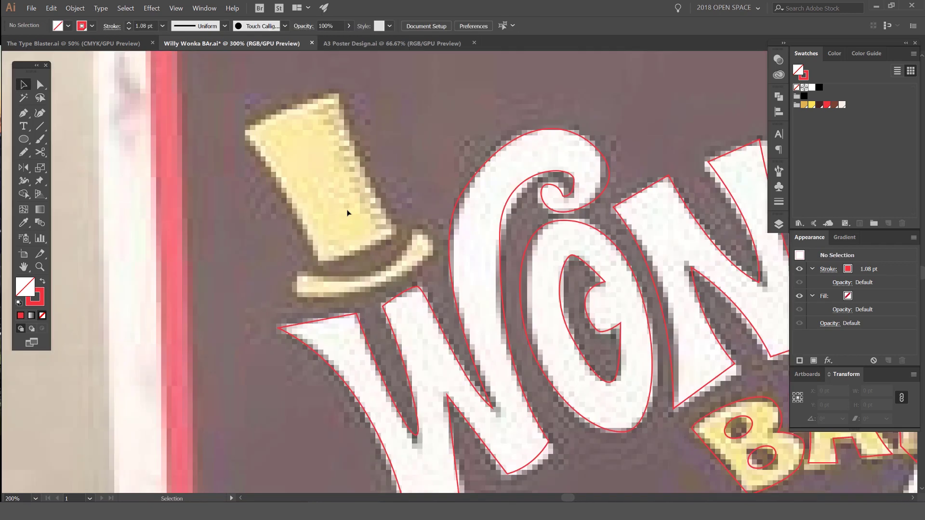
key(o)
key(p)
click(282, 295)
drag(401, 285, 417, 275)
drag(447, 246, 446, 237)
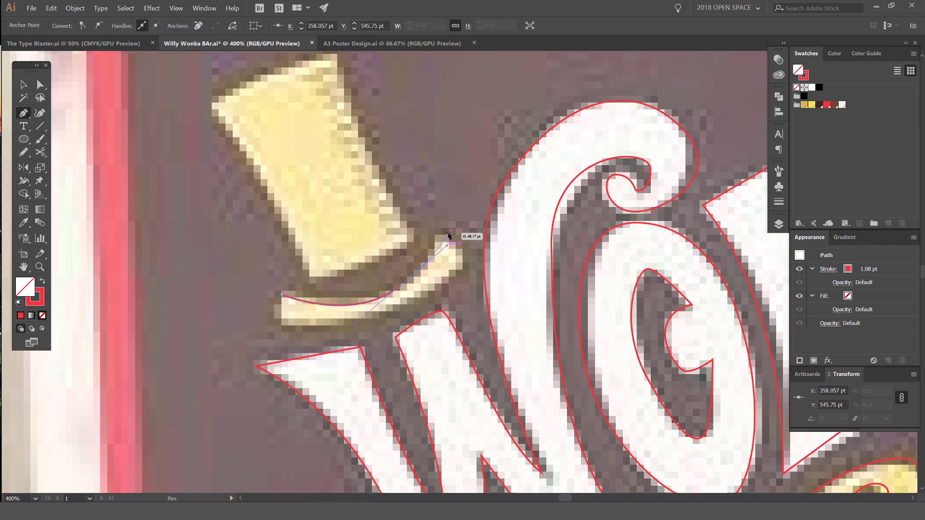
Step: Trace the brim's rounded right end and lower edge, close the outline at its left end, and deselect it
scroll(466, 259, up, 2)
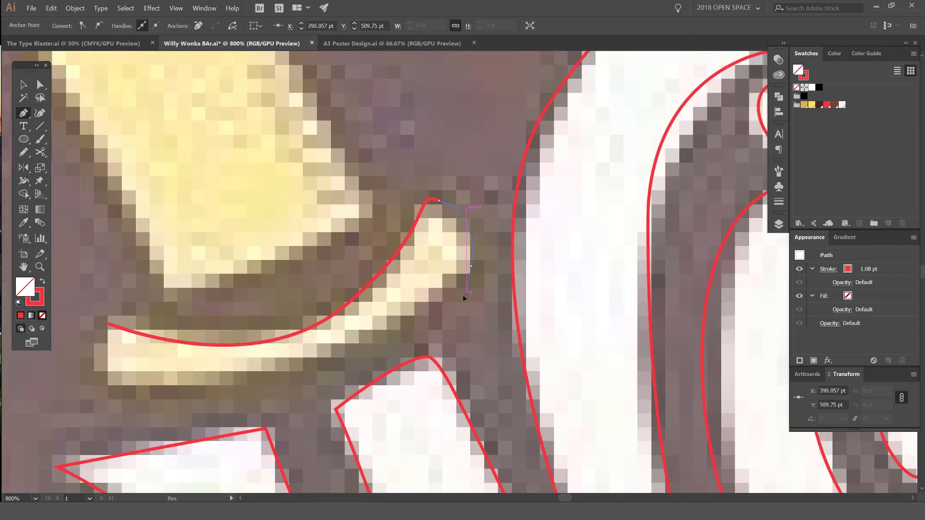
drag(439, 291, 456, 262)
drag(139, 357, 94, 335)
drag(305, 317, 357, 209)
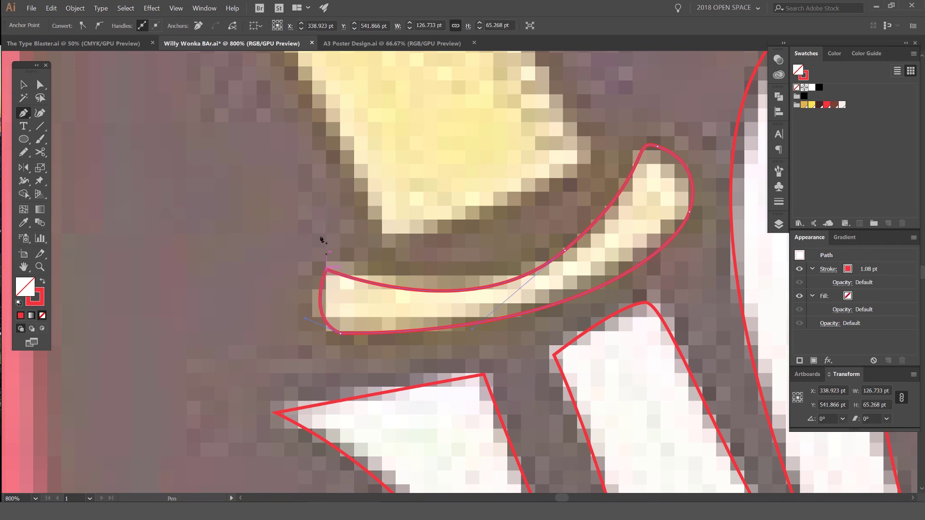
scroll(298, 236, down, 5)
key(ctrl+shift+a)
Step: Trace the top hat's crown as a closed path with curved upper and lower edges and deselect it
scroll(304, 318, up, 1)
click(438, 271)
click(381, 138)
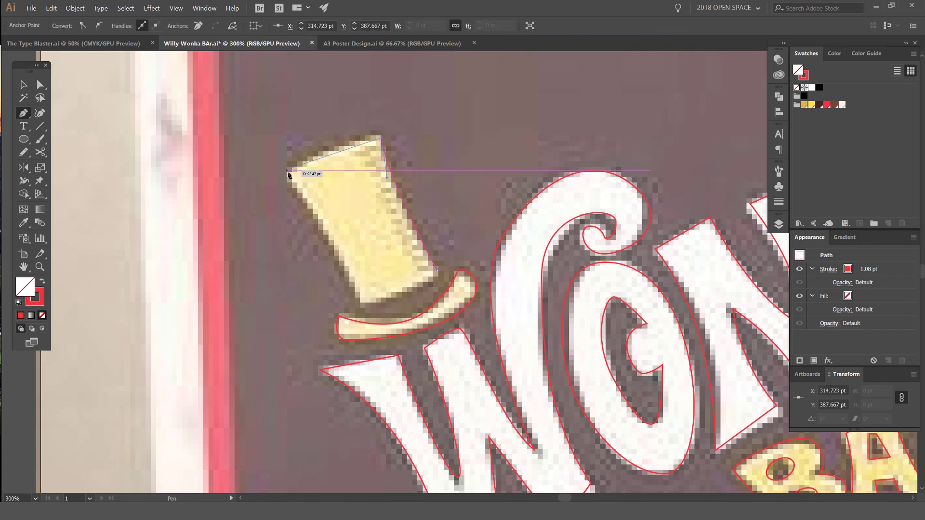
drag(288, 177, 289, 177)
click(362, 305)
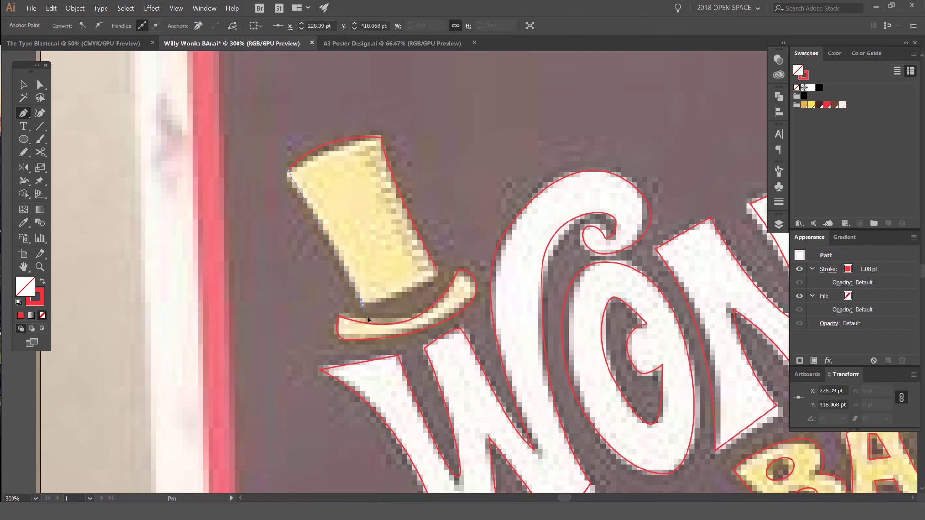
click(362, 305)
click(438, 270)
key(v)
click(445, 202)
Step: Start tracing the foil wrapper with the Pen tool along its top edge from the right corner to the torn left corner
scroll(445, 202, down, 1)
scroll(444, 202, down, 2)
click(430, 202)
click(496, 176)
drag(436, 201, 209, 233)
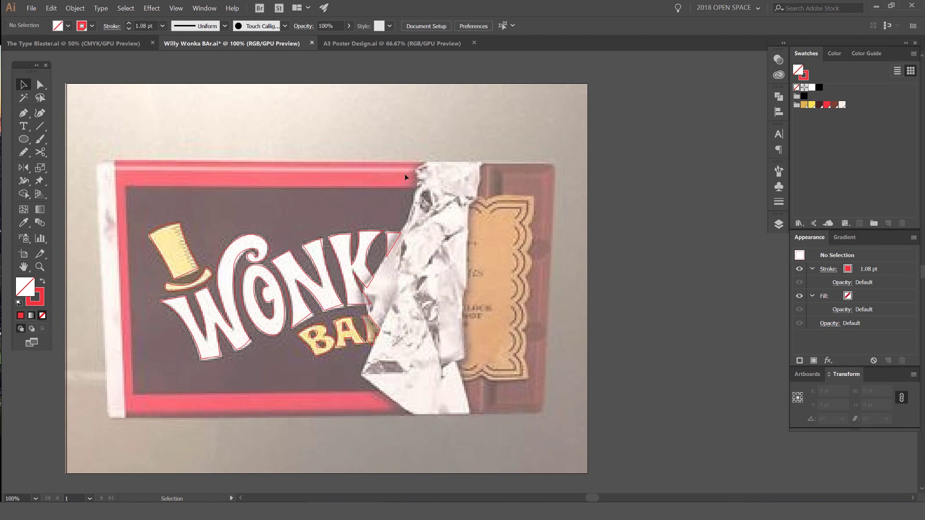
key(p)
scroll(443, 173, up, 2)
click(522, 153)
click(409, 153)
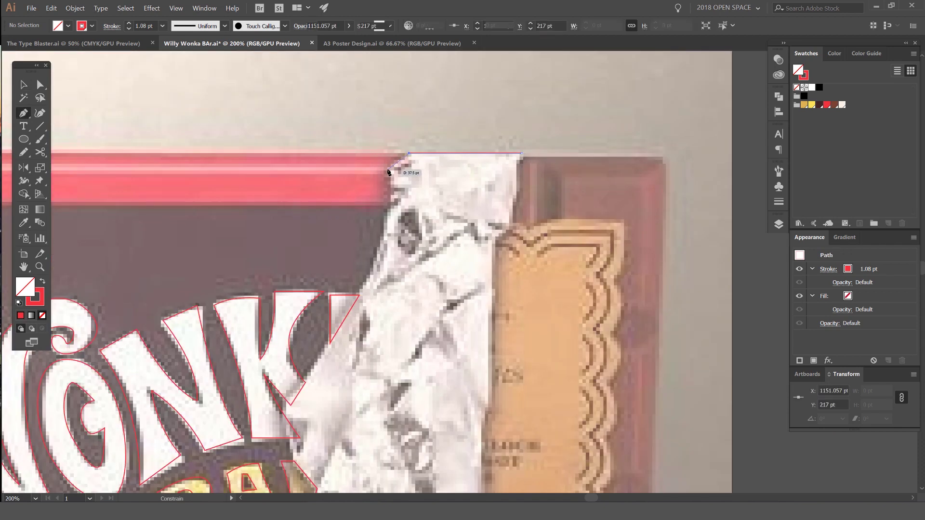
drag(339, 325, 378, 250)
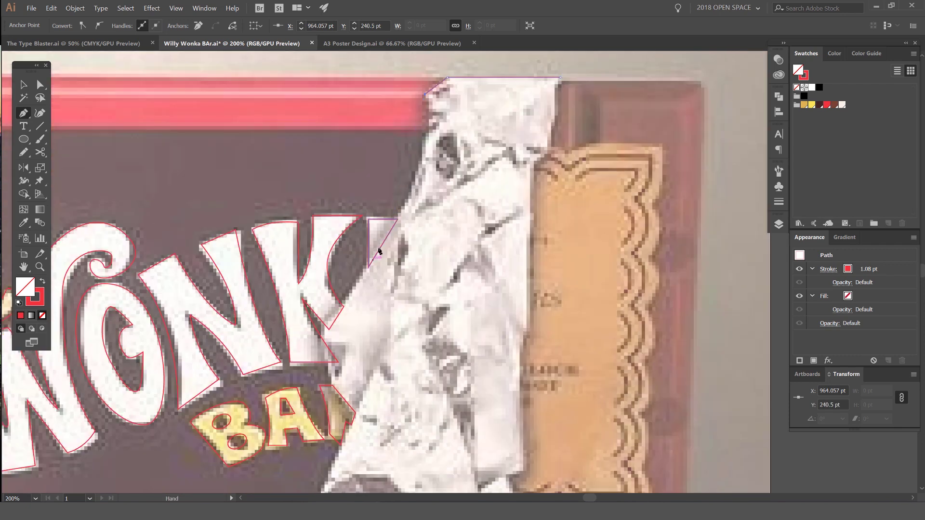
Step: Trace the foil's left edge down past the K and the BAR lettering to its lower left point
key(alt)
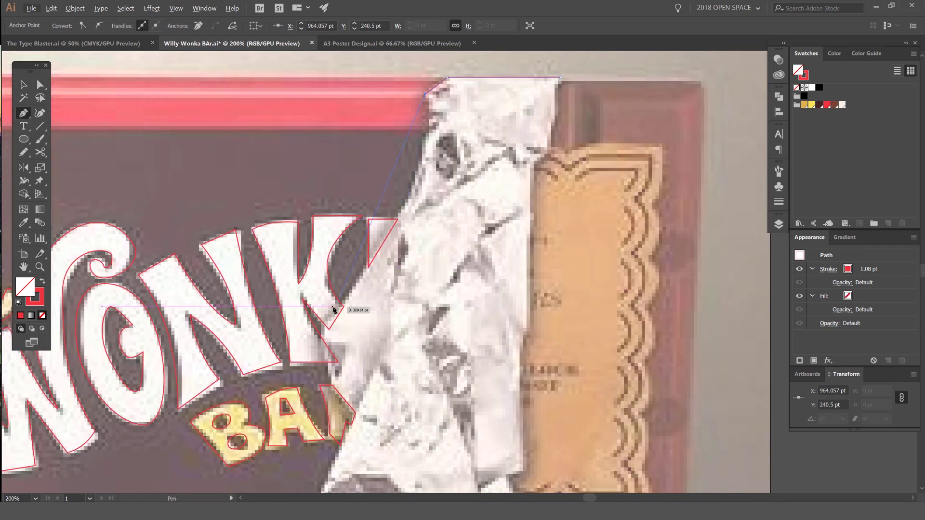
drag(329, 330, 232, 463)
click(329, 329)
click(333, 377)
drag(333, 378, 363, 300)
click(392, 332)
click(350, 426)
Step: Trace the foil's slanted lower left edge, its bottom edge, and the lower right side up to the step
drag(350, 427, 286, 254)
click(385, 333)
click(502, 333)
click(474, 229)
click(490, 218)
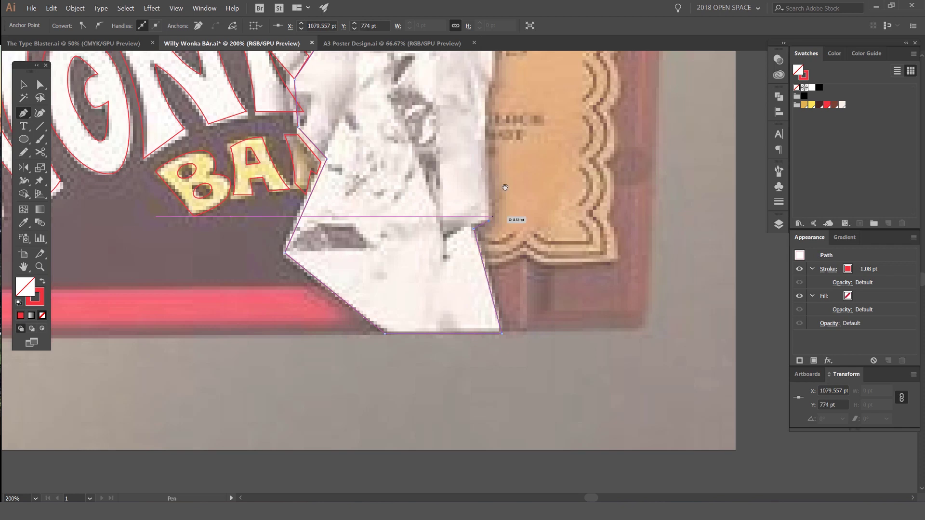
Step: Trace the foil's right edge upward, close the outline at the top right corner, and deselect it
drag(505, 187, 441, 403)
click(433, 133)
drag(433, 135, 423, 273)
click(443, 250)
click(452, 180)
scroll(452, 180, down, 3)
key(v)
click(453, 204)
Step: Trace the foil's inner fold with the Pen tool from beside the BAR lettering up to the step on the foil's right edge, and deselect it
scroll(385, 291, up, 1)
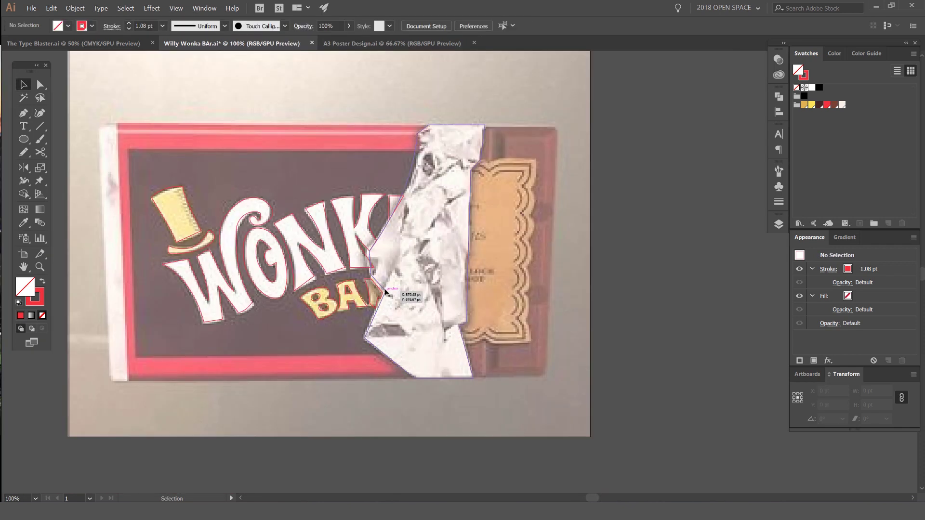
key(p)
click(385, 289)
click(404, 254)
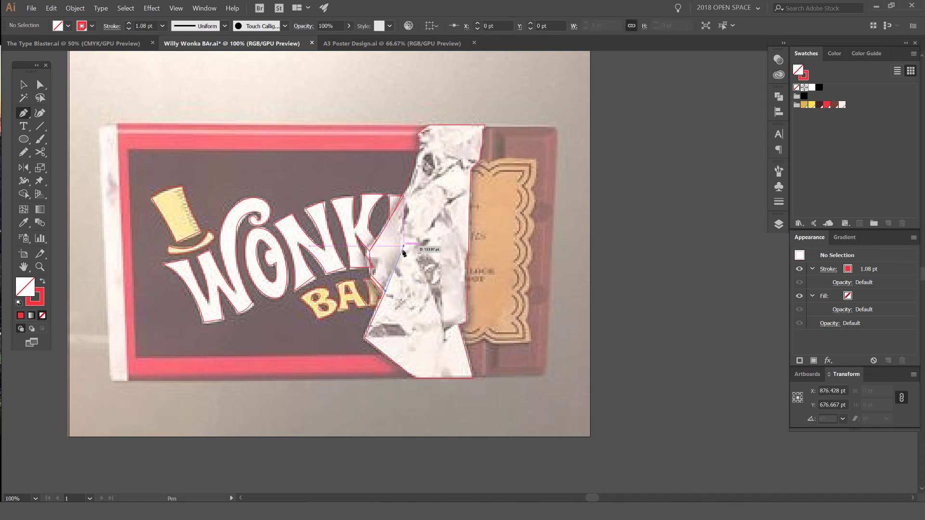
click(404, 196)
scroll(454, 151, up, 1)
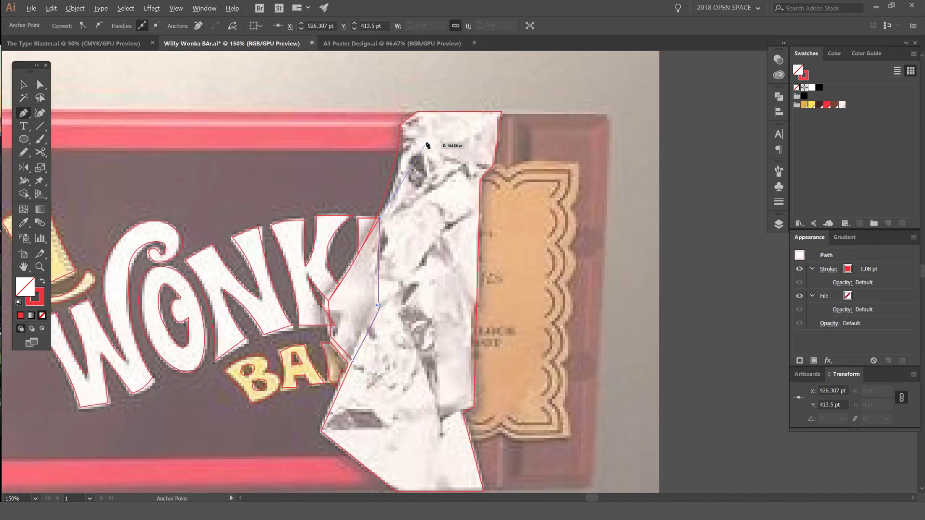
click(495, 164)
key(v)
click(512, 89)
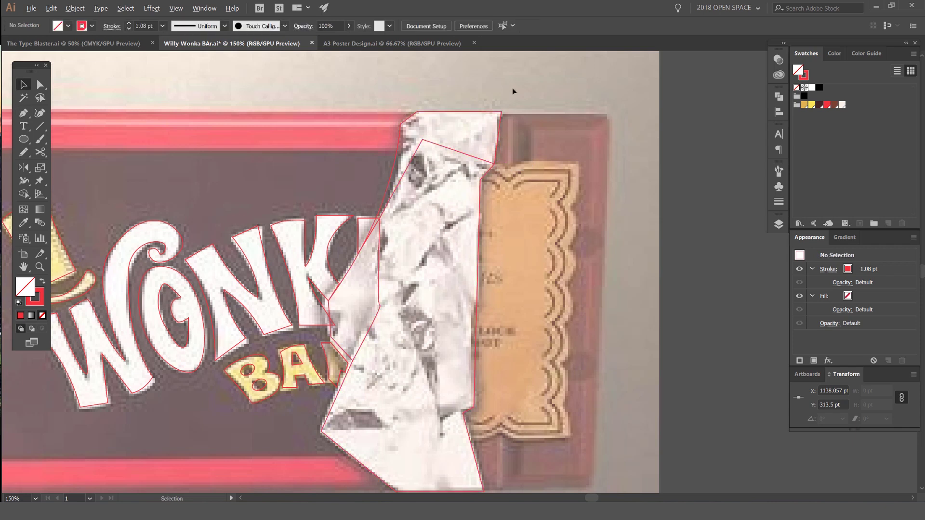
scroll(512, 89, down, 2)
drag(512, 88, 490, 155)
scroll(439, 194, up, 2)
drag(446, 204, 419, 209)
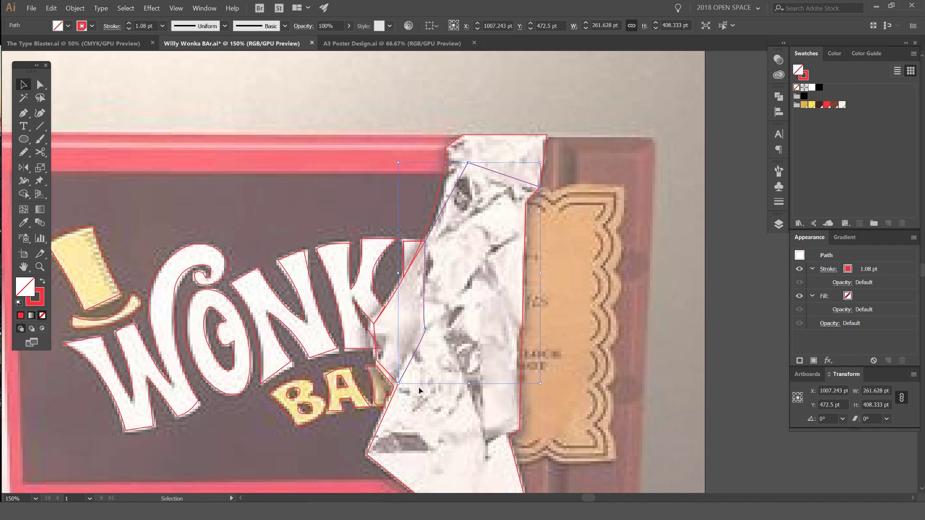
key(p)
click(399, 383)
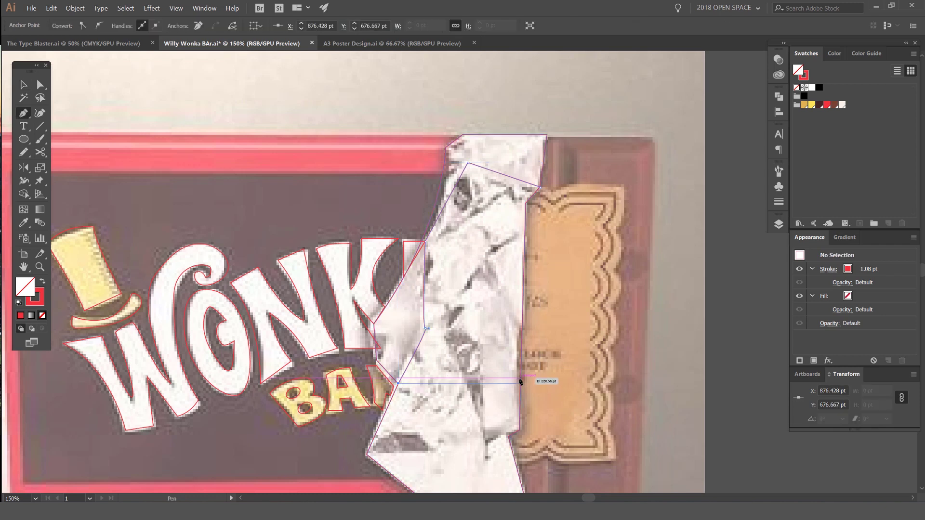
drag(516, 378, 509, 333)
key(v)
click(606, 256)
Step: Draw a rectangle about 877 by 702 pt over the wrapper and extend its left side to about 907 pt wide across the white end strip
scroll(608, 252, down, 1)
drag(608, 253, 529, 257)
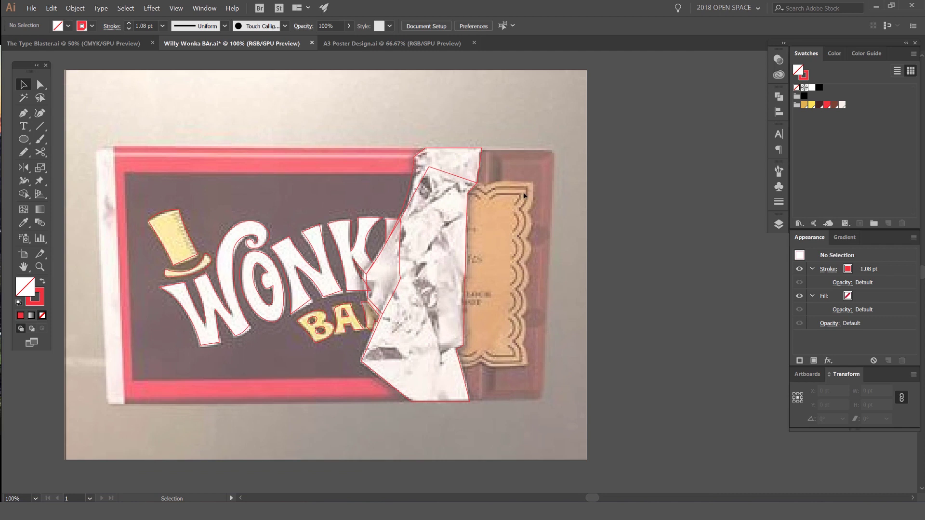
drag(537, 185, 493, 172)
drag(304, 136, 409, 144)
key(m)
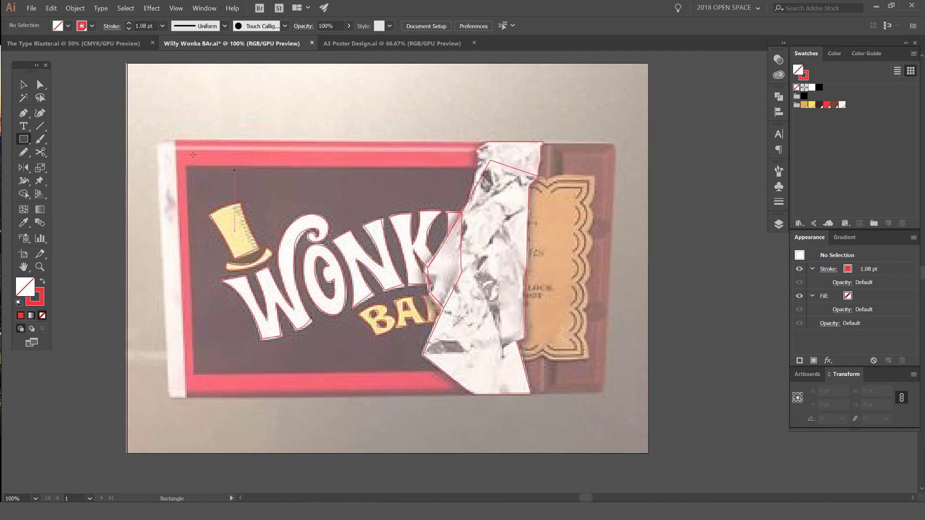
drag(176, 236, 491, 395)
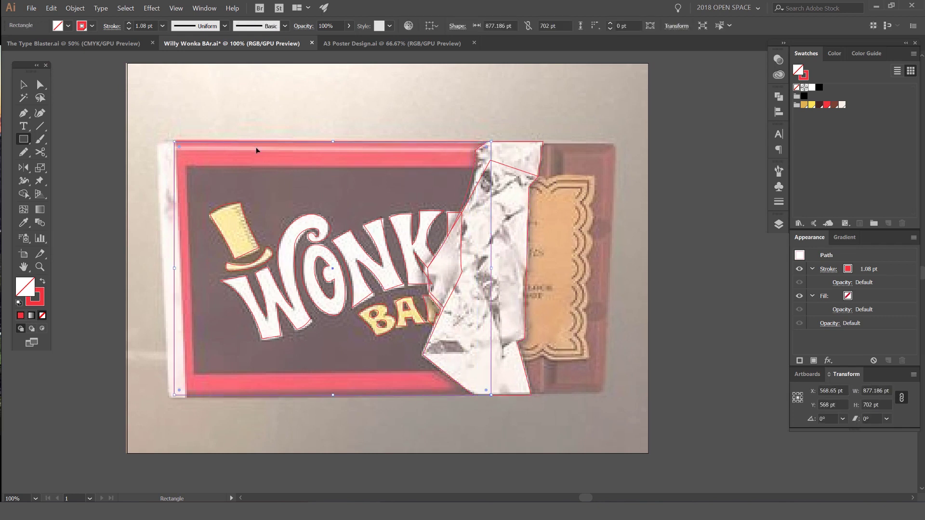
key(v)
drag(175, 268, 164, 269)
click(204, 201)
Step: Draw a rectangle around the dark label panel, ending under the foil, and deselect it
key(m)
drag(188, 168, 490, 372)
key(v)
click(190, 130)
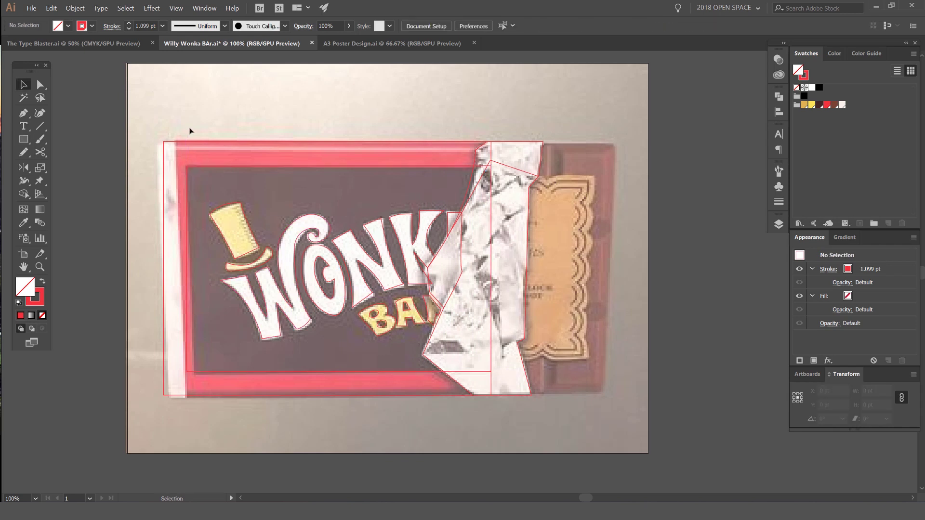
Step: Draw a rectangle about 875 by 702 pt over the red wrapper area, starting at the white strip's inner edge
drag(175, 141, 491, 395)
key(v)
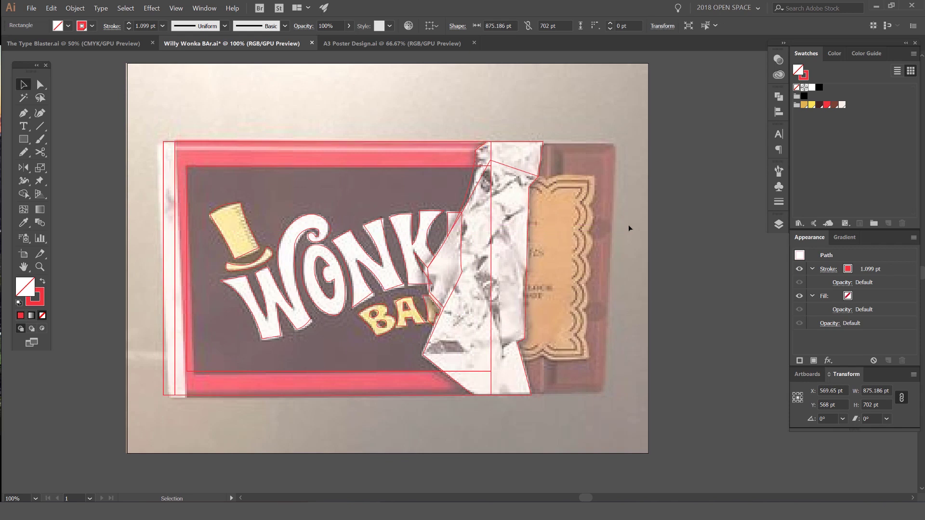
click(629, 224)
Step: Draw a rectangle over the exposed chocolate and raise its top edge to the bar's top, making it about 289 by 694 pt
drag(611, 173, 331, 469)
scroll(486, 167, up, 1)
key(m)
key(v)
drag(409, 96, 409, 93)
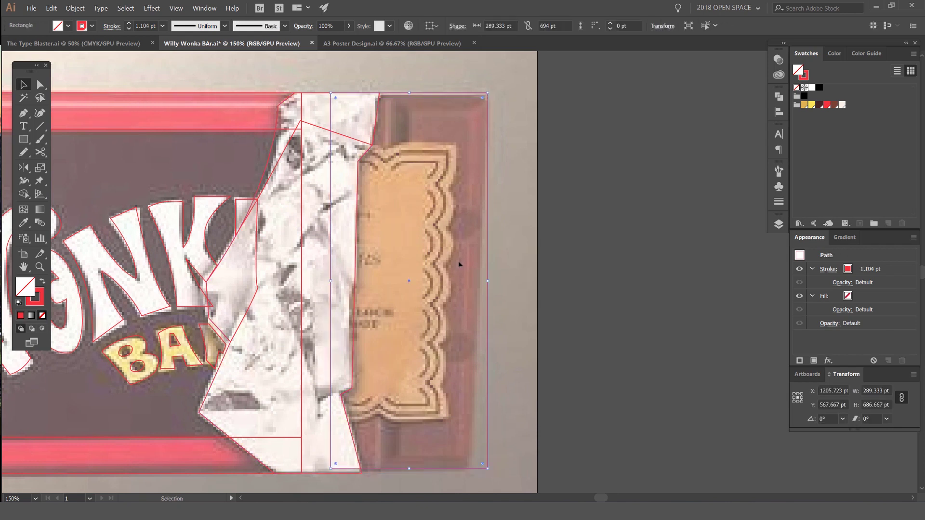
click(501, 282)
key(m)
drag(530, 148, 583, 231)
drag(596, 143, 639, 223)
key(ctrl+z)
key(ctrl+z)
key(v)
Step: Select the three wrapper rectangles and change their stroke to yellow
scroll(452, 144, down, 2)
scroll(365, 114, up, 1)
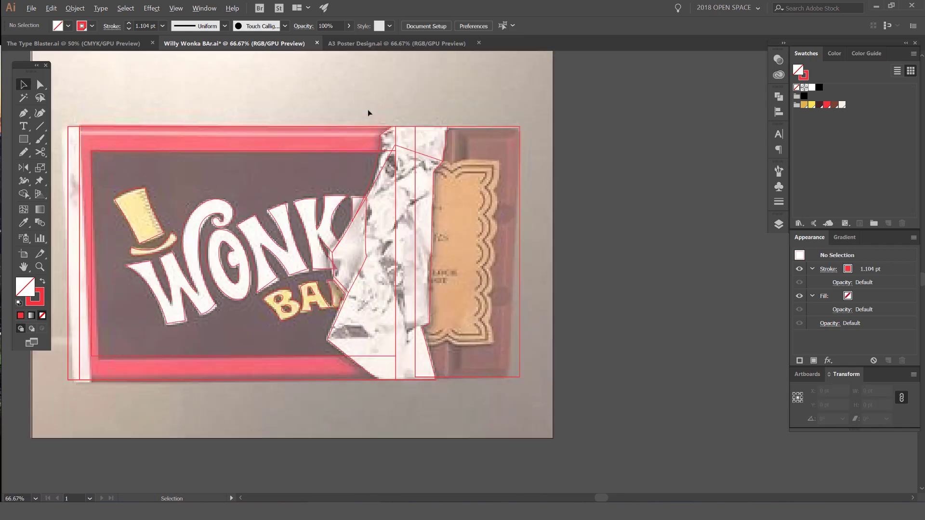
drag(206, 92, 176, 173)
key(x)
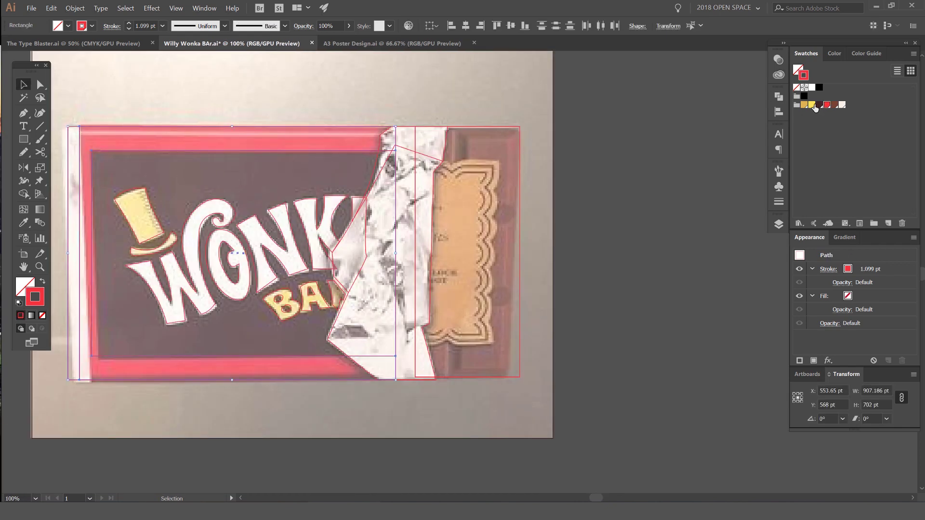
click(812, 104)
click(463, 99)
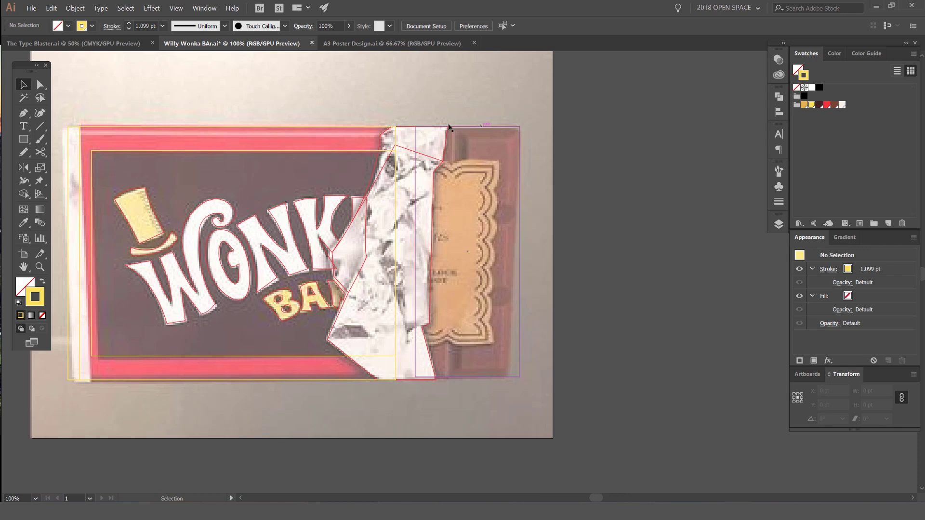
Step: Select the foil outline together with its inner fold path and change their stroke to dark brown
scroll(473, 127, up, 1)
click(437, 145)
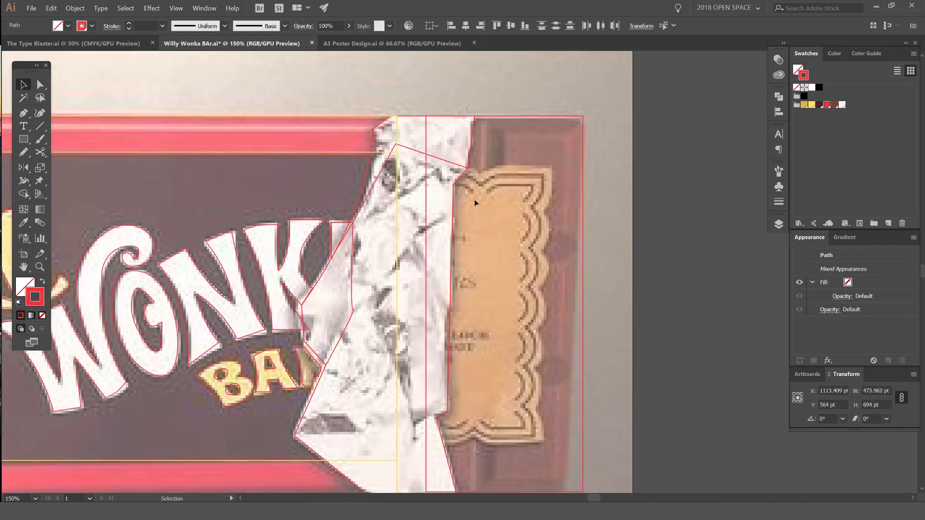
click(484, 205)
click(472, 126)
shift+click(426, 162)
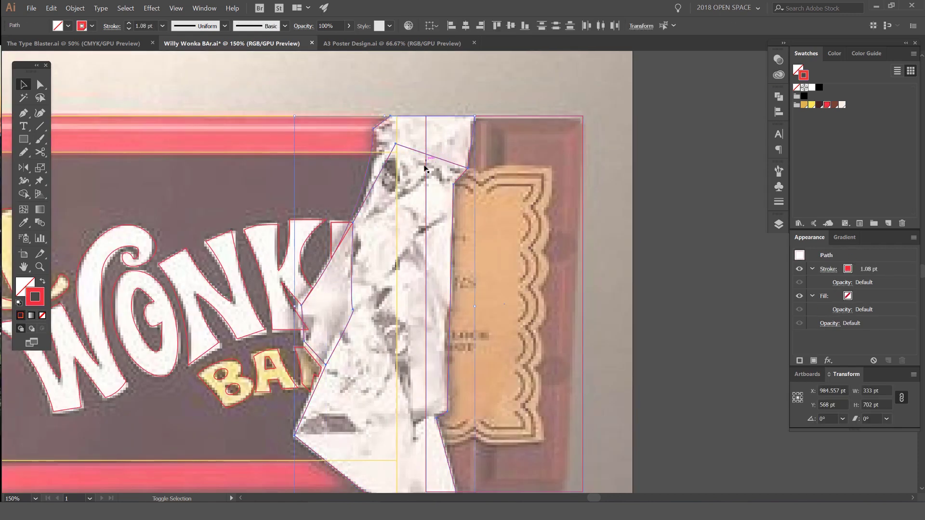
click(834, 104)
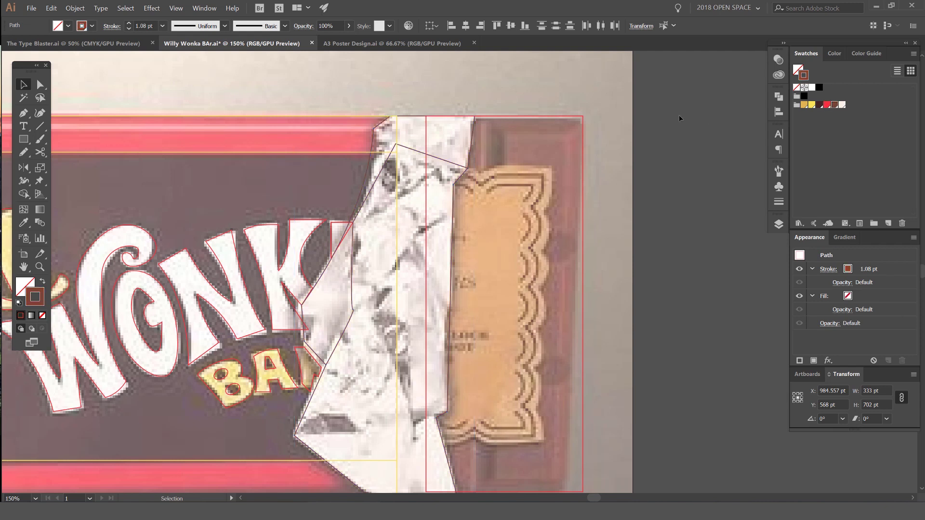
click(678, 115)
Step: Draw a rectangle about 181 by 238 pt for a chocolate segment in the bar's upper right corner
scroll(678, 115, down, 1)
drag(512, 162, 437, 182)
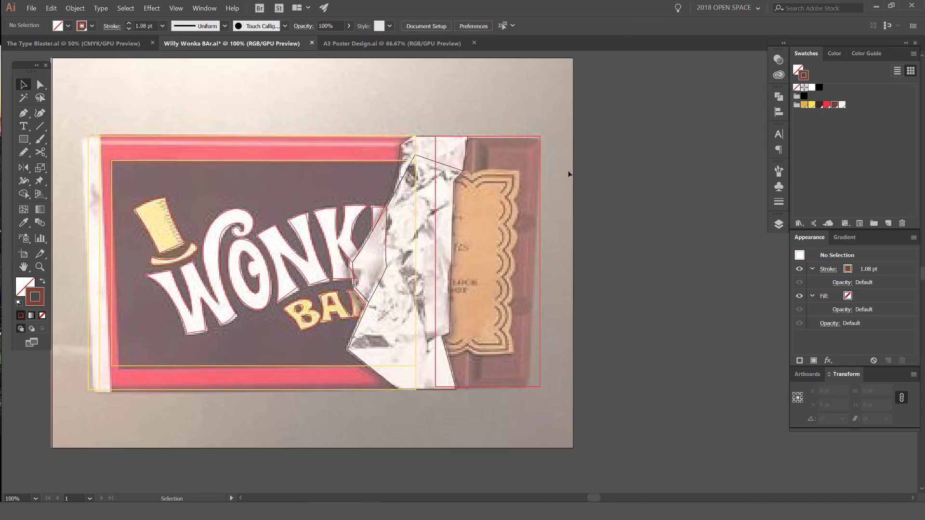
scroll(573, 156, up, 1)
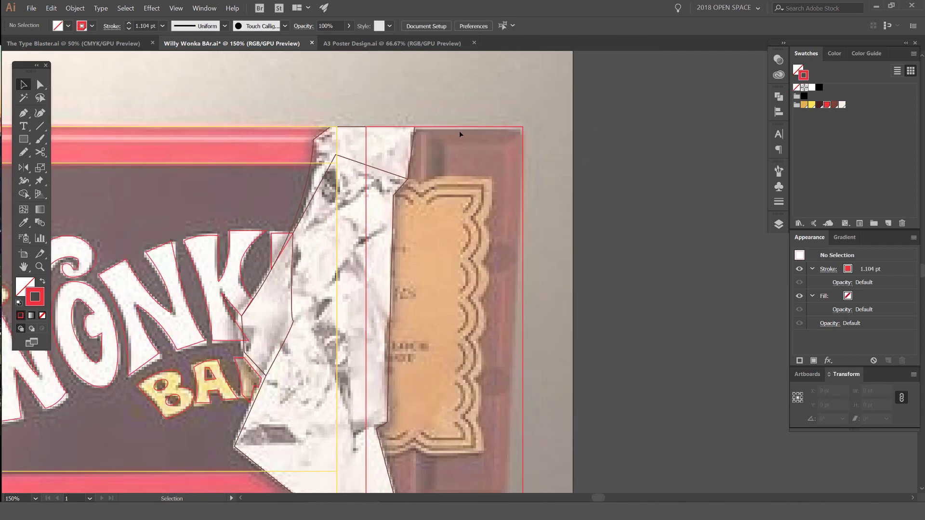
key(m)
mouse_move(425, 127)
mouse_down()
mouse_move(545, 264)
mouse_move(522, 265)
mouse_up()
key(v)
click(562, 290)
Step: Duplicate the chocolate segment downward twice to stack three equal segments along the bar's right side
drag(563, 290, 540, 197)
drag(479, 172, 453, 307)
key(ctrl+z)
drag(473, 157, 461, 425)
Step: Select all three chocolate segments and reduce their combined height to end at the chocolate outline's bottom edge
click(461, 300)
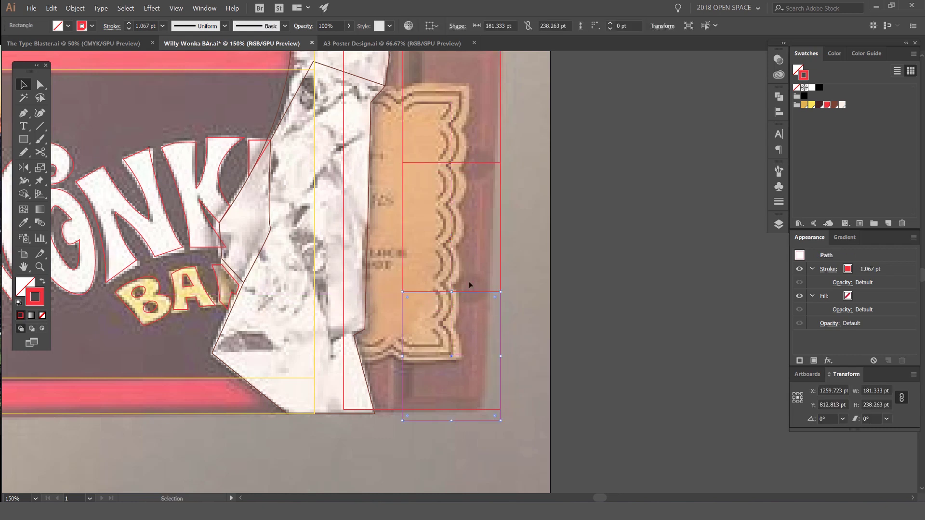
shift+click(442, 163)
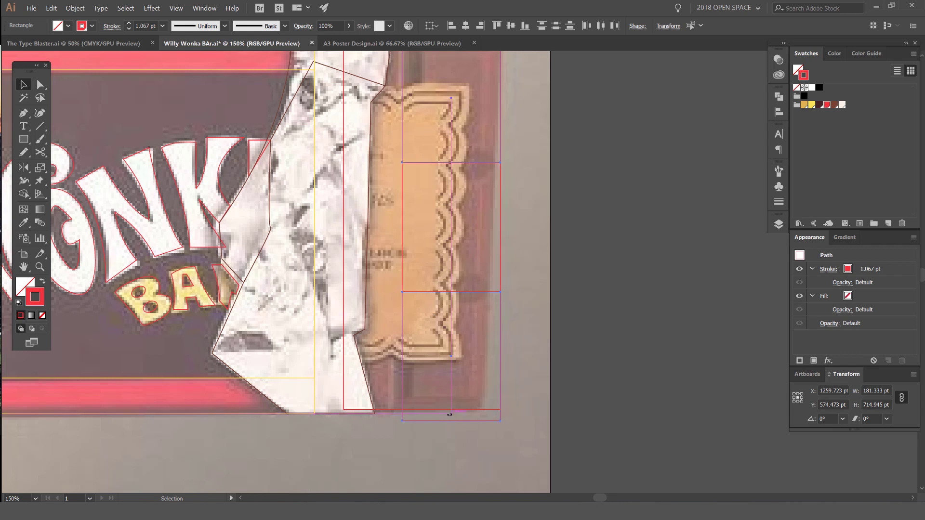
scroll(453, 423, up, 1)
drag(452, 422, 455, 405)
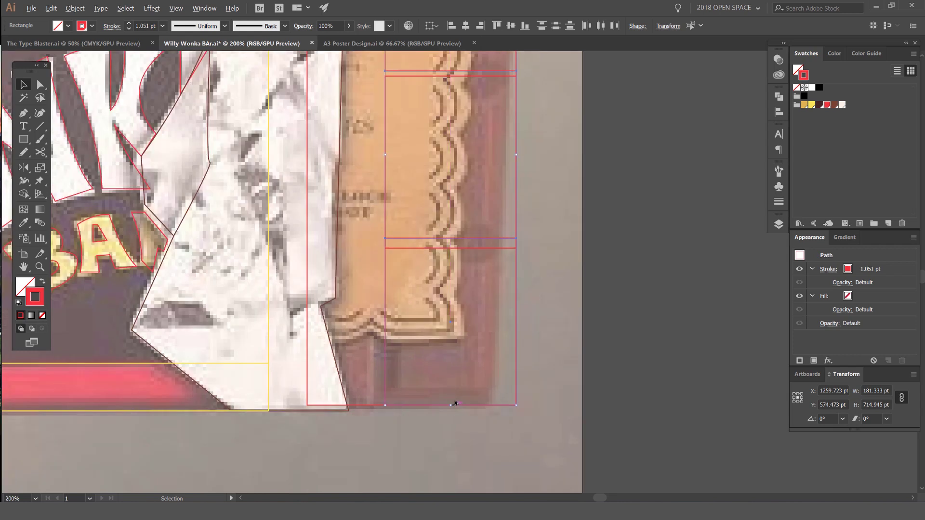
Step: Undo the resize of the chocolate segments and cancel closing the document
scroll(455, 400, down, 3)
click(506, 309)
key(ctrl+z)
drag(483, 270, 438, 378)
scroll(445, 400, up, 2)
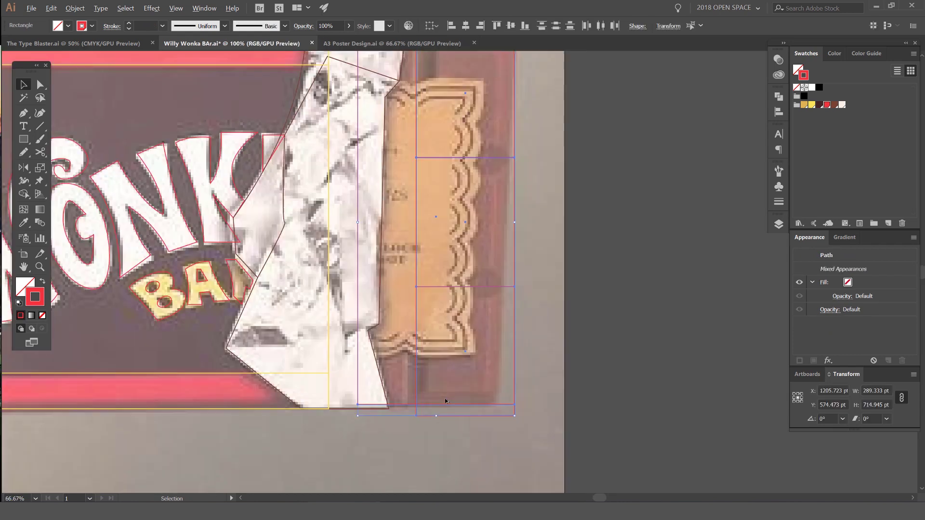
key(ctrl+w)
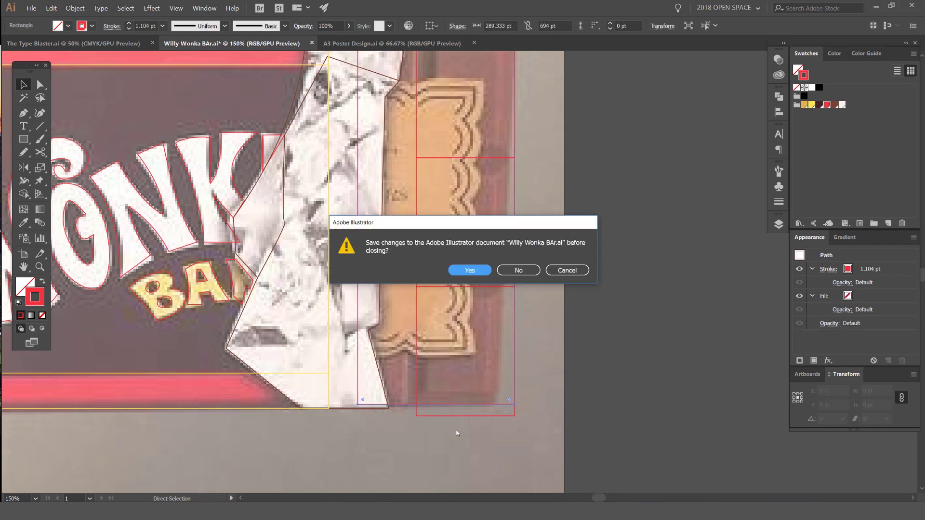
click(564, 271)
scroll(600, 256, down, 1)
click(471, 369)
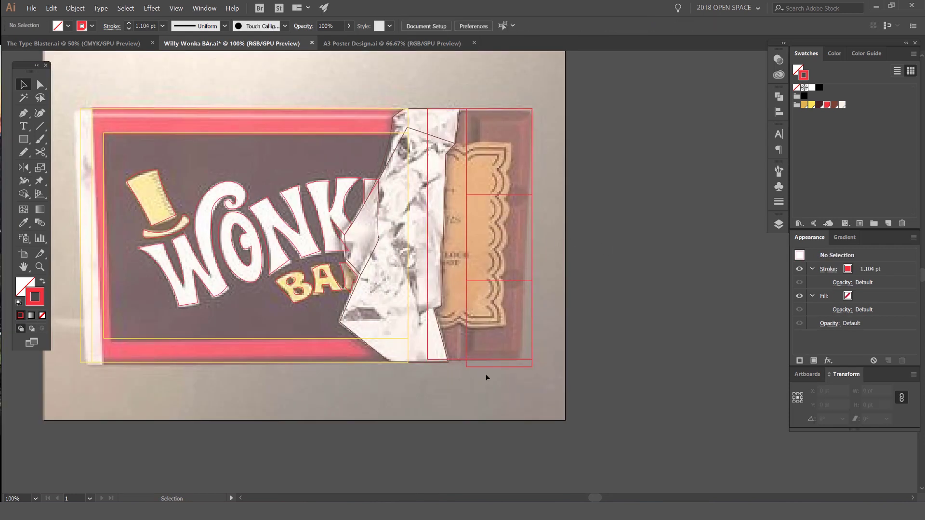
Step: Save the document and restore the fitted height of the three chocolate segments
key(ctrl+s)
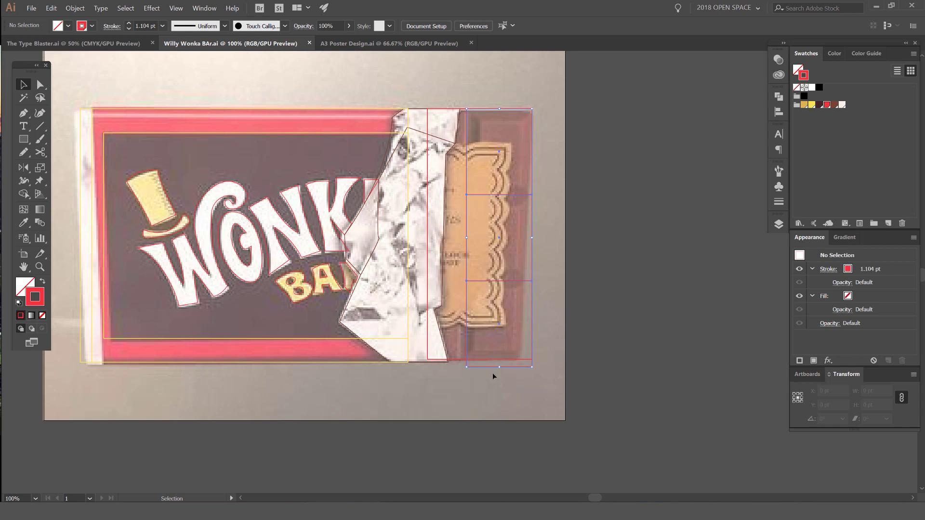
key(ctrl+z)
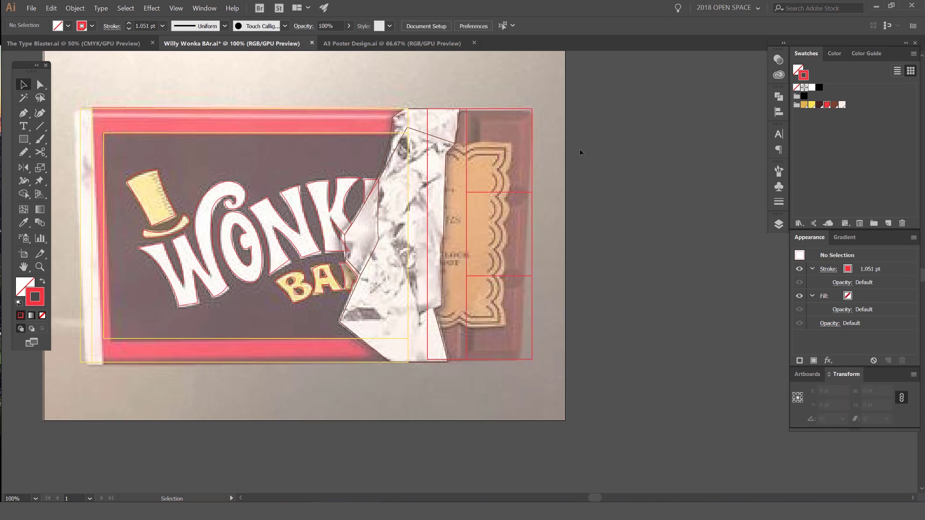
Step: Duplicate the column of three chocolate segments to the left, leaving a narrow gap beside the original column
drag(488, 193, 431, 196)
drag(400, 234, 433, 236)
click(537, 163)
scroll(535, 163, down, 1)
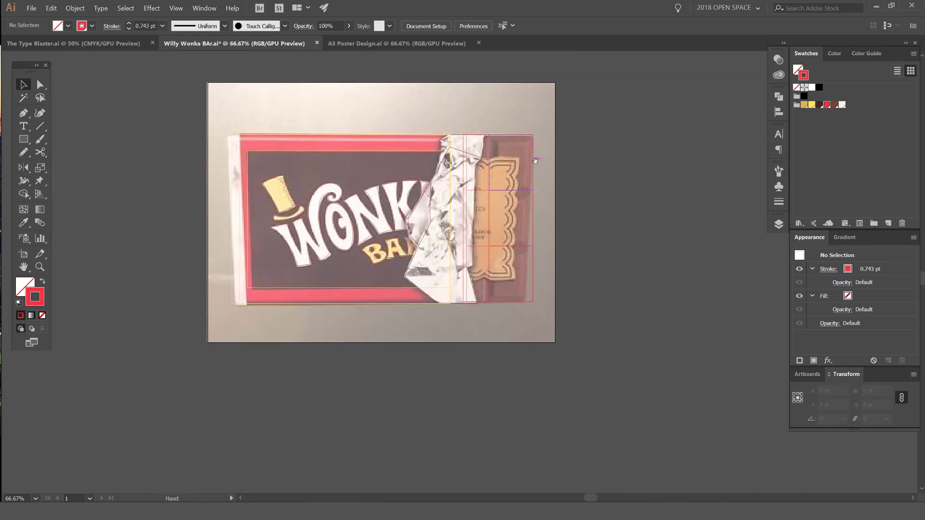
scroll(534, 162, up, 2)
key(p)
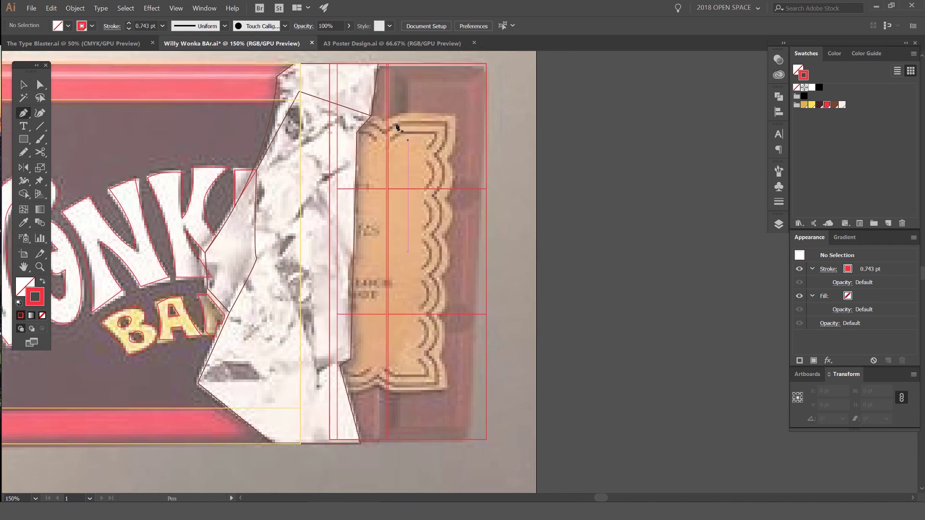
scroll(378, 121, up, 1)
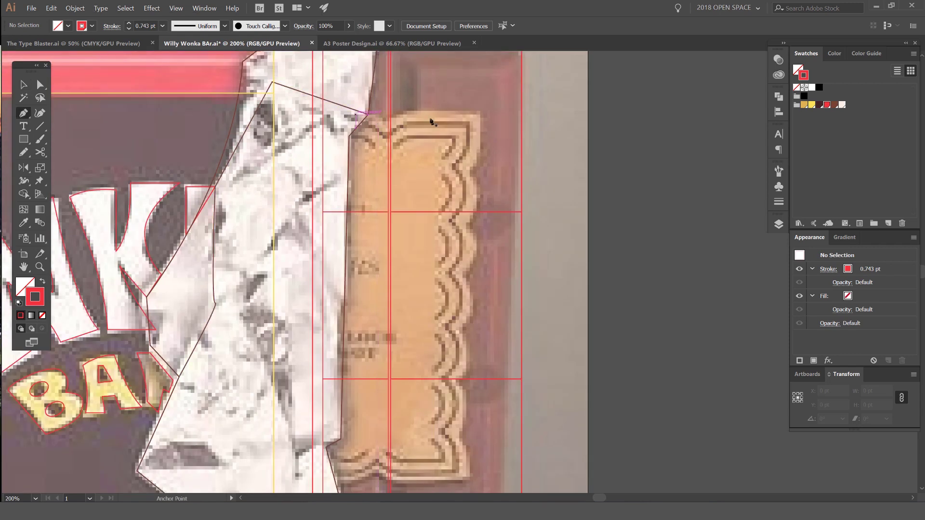
key(ctrl+z)
click(803, 104)
scroll(466, 96, up, 2)
click(230, 132)
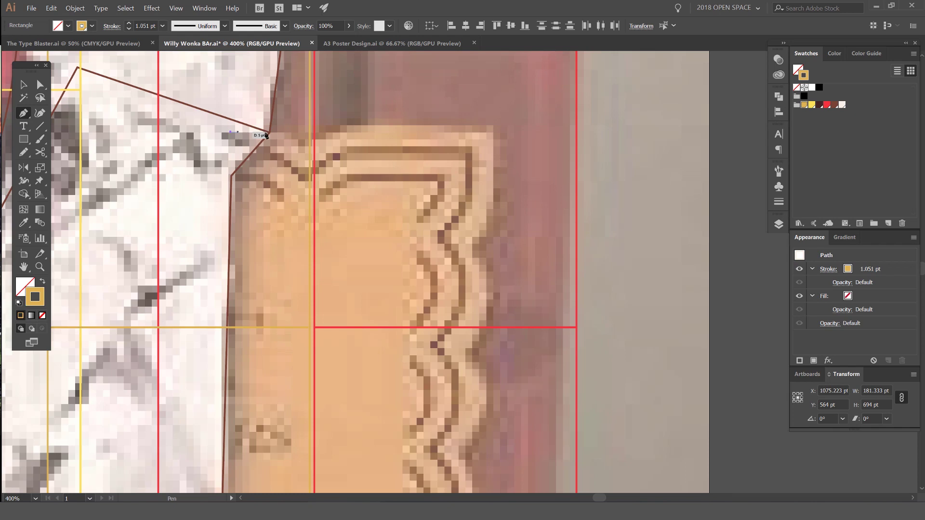
key(ctrl+z)
key(ctrl+z)
key(ctrl+z)
key(v)
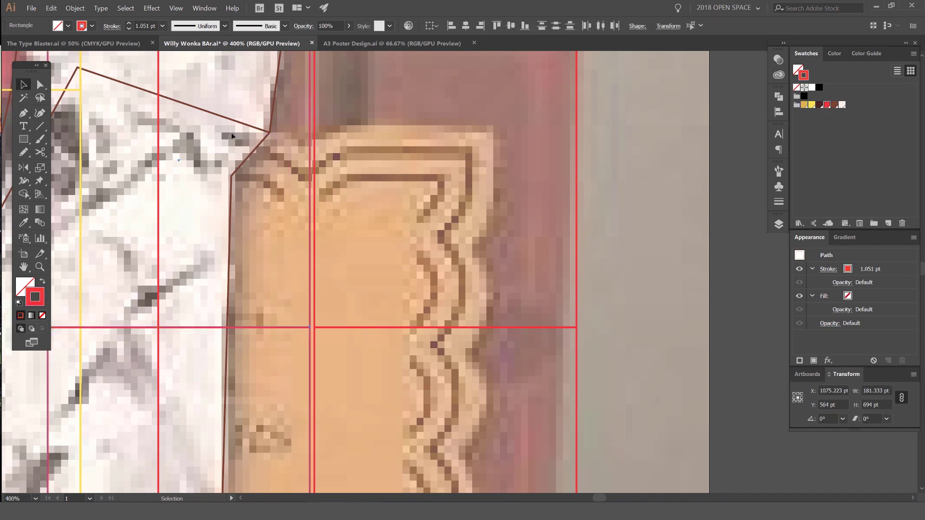
Step: Try to trace the gold label's upper edge, upper-right corner and first side scallop with the Pen tool
click(230, 134)
drag(269, 132, 344, 127)
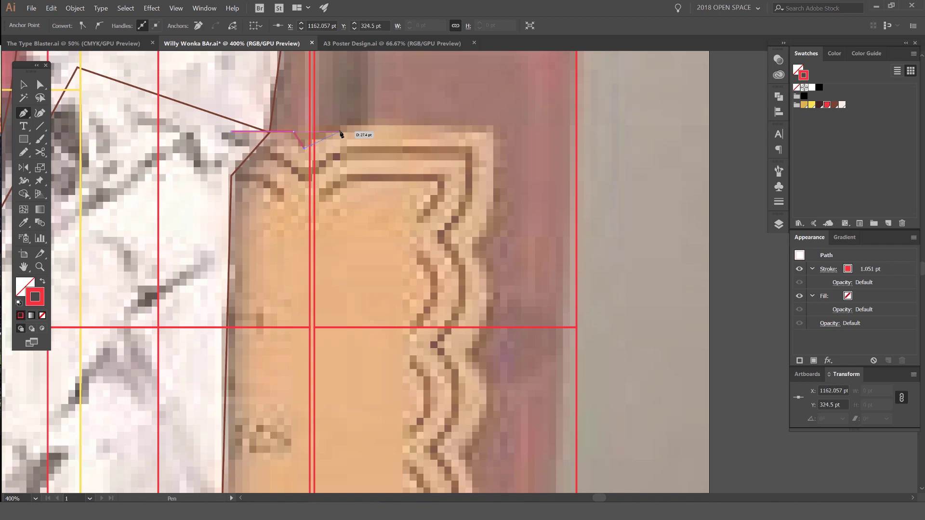
click(493, 131)
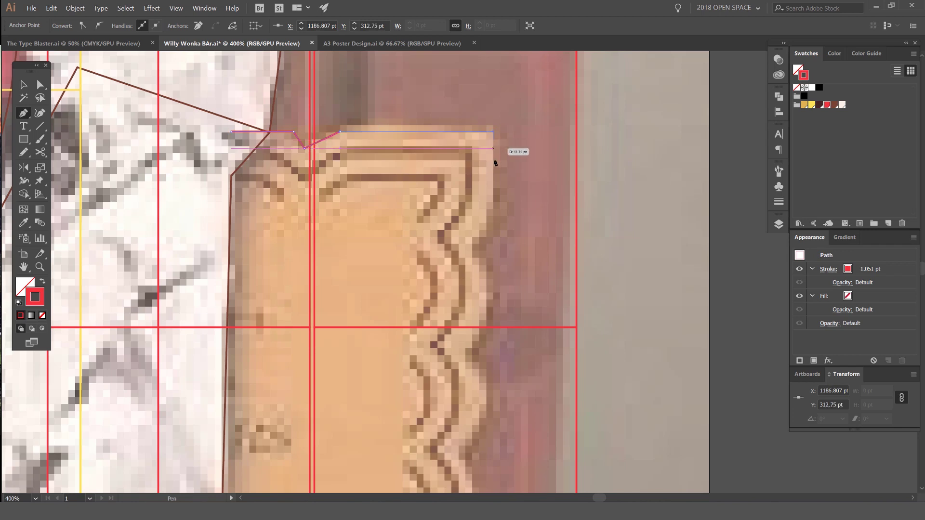
click(493, 234)
drag(494, 236, 469, 195)
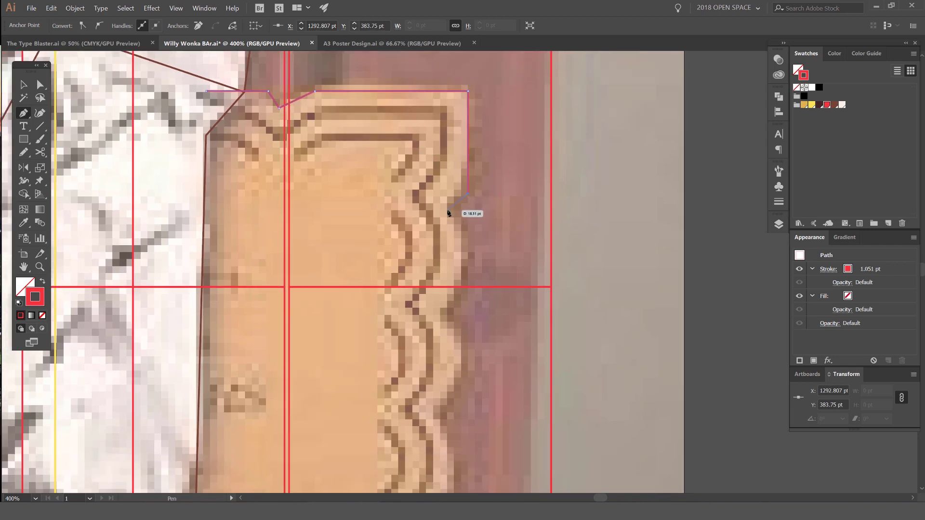
click(447, 210)
Step: Try to extend the gold label's outline down to the second scallop on its right edge and end the path
scroll(464, 233, down, 1)
scroll(453, 301, down, 2)
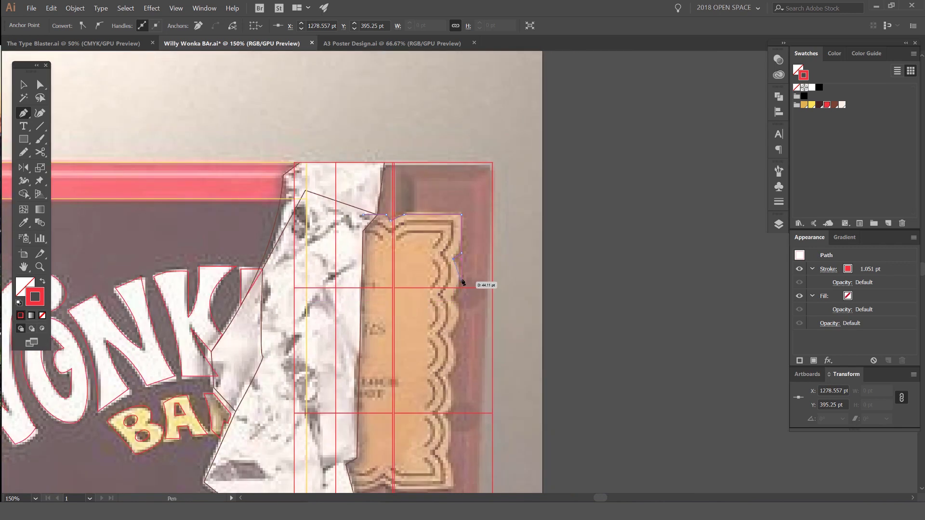
scroll(463, 289, up, 3)
drag(460, 315, 460, 313)
click(434, 328)
scroll(486, 302, down, 3)
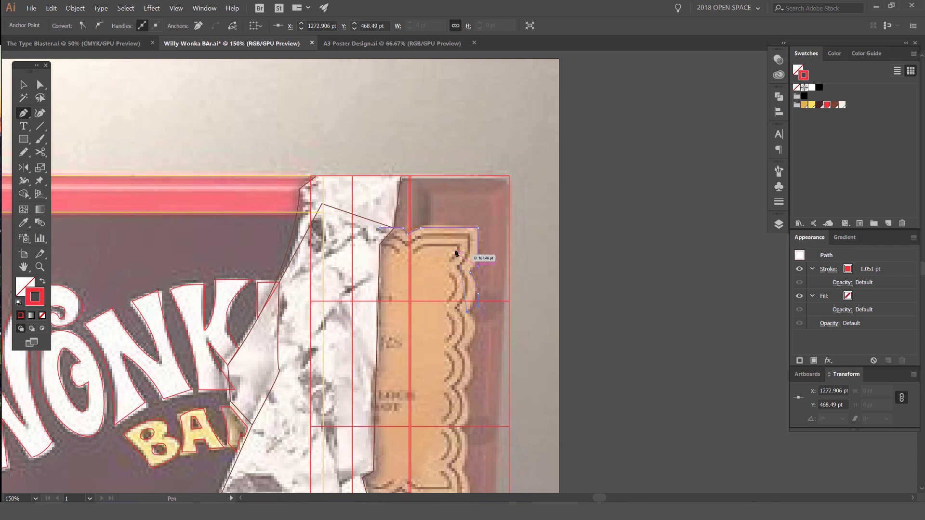
key(v)
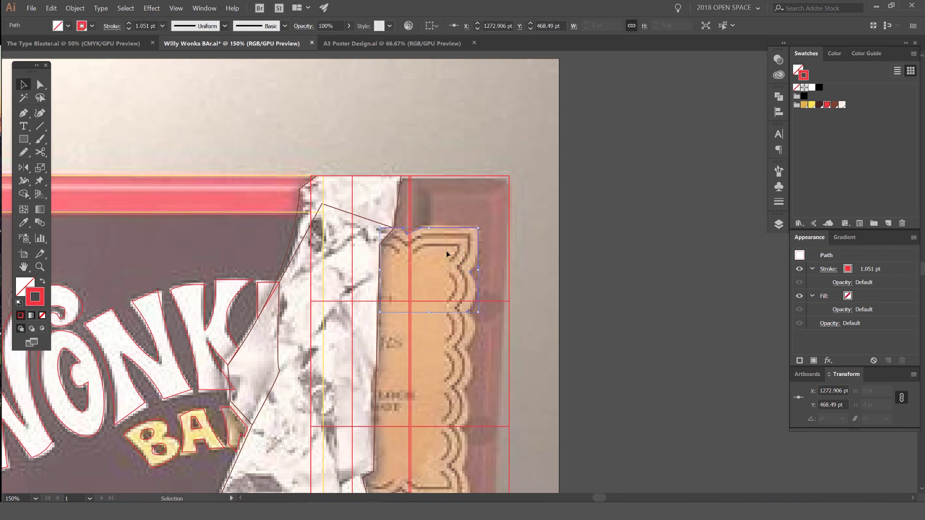
click(588, 237)
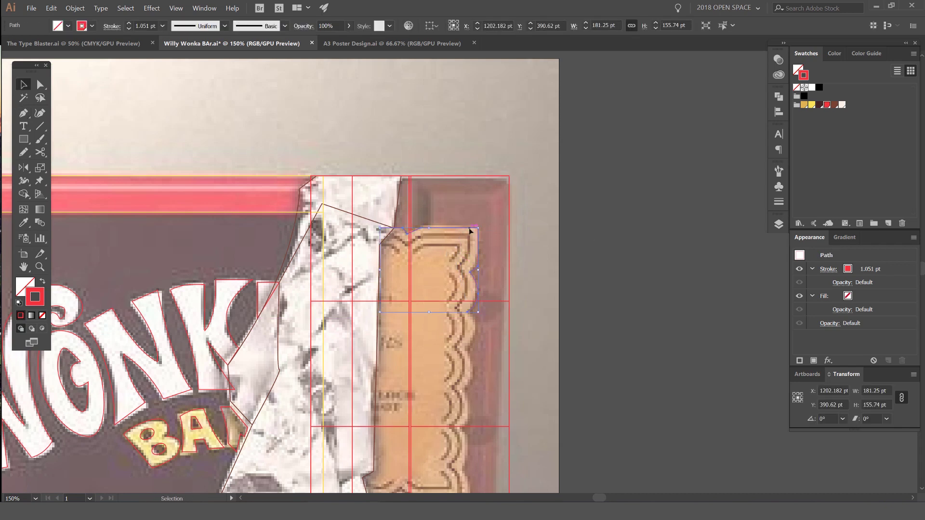
Step: Duplicate the artboard with all traced bar outlines, placing the copy beside the original photo artboard
scroll(469, 227, down, 3)
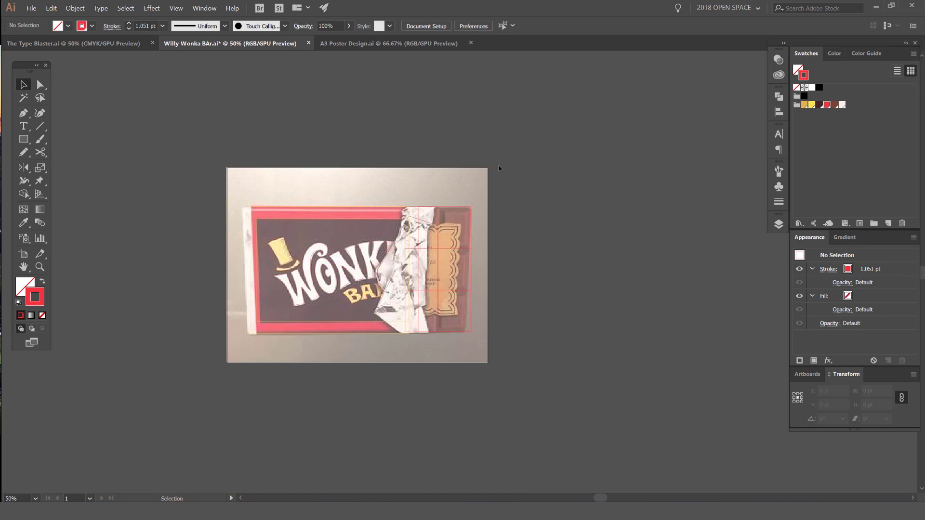
scroll(400, 237, up, 2)
scroll(496, 224, down, 1)
drag(582, 179, 231, 380)
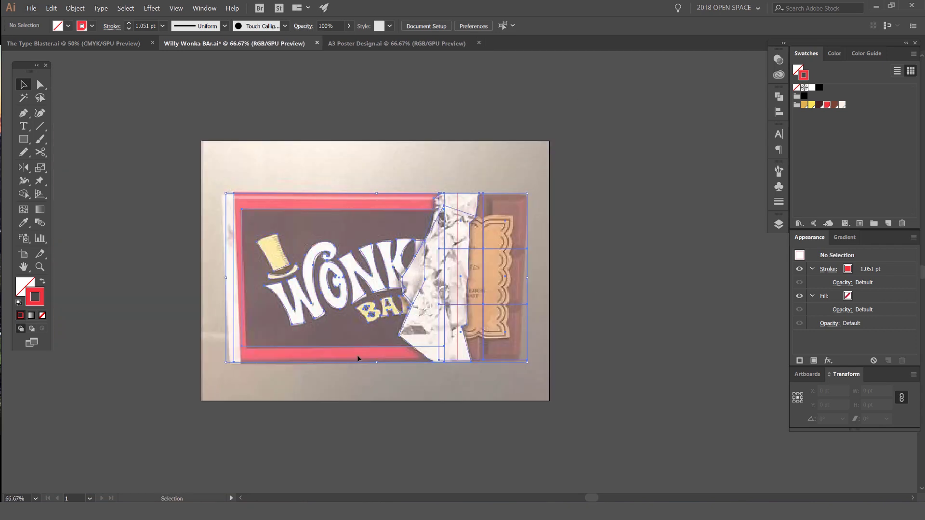
drag(488, 234, 289, 229)
scroll(281, 226, down, 1)
click(392, 221)
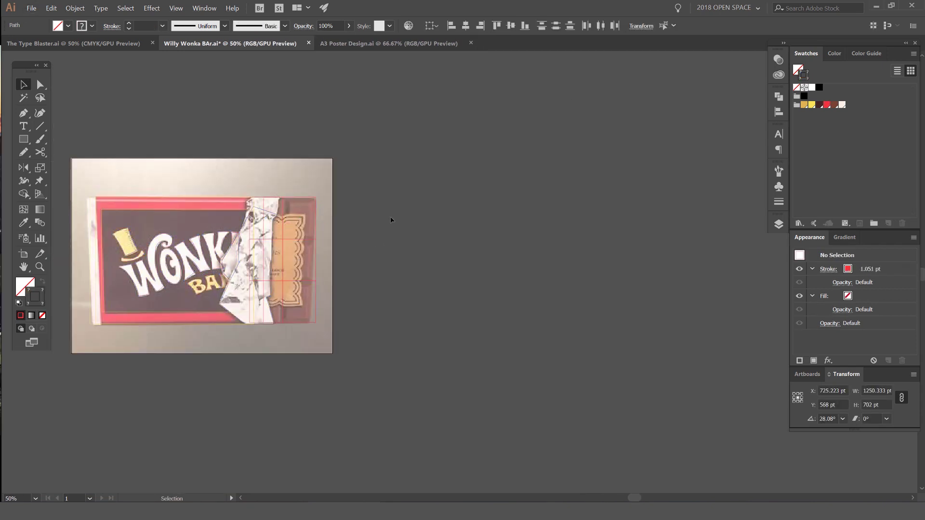
key(shift+o)
drag(241, 184, 525, 184)
key(v)
drag(635, 130, 557, 209)
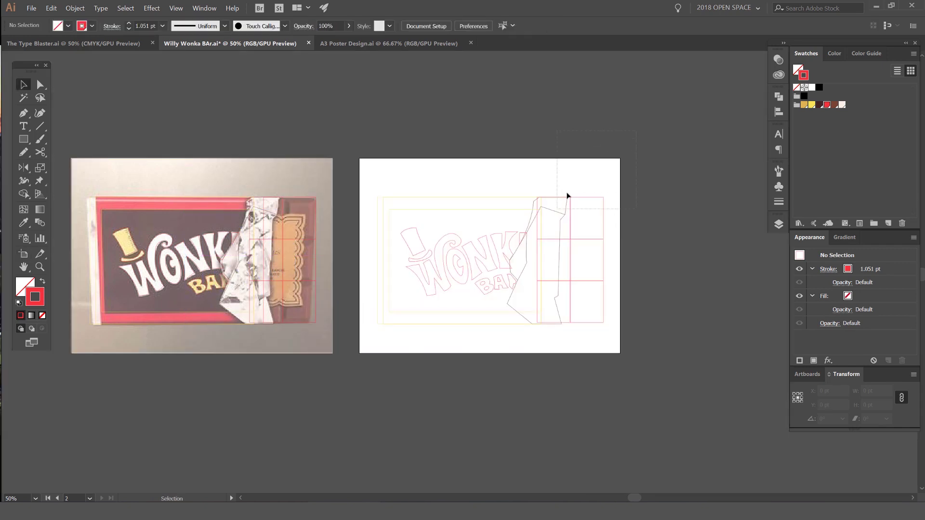
click(158, 223)
click(568, 153)
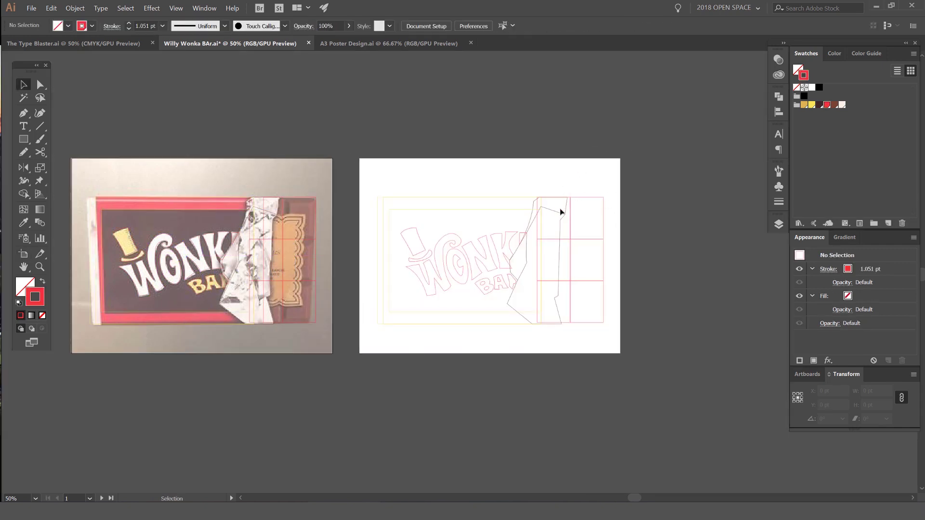
Step: Draw a red-filled 60 pt circle without a stroke above the photo artboard and duplicate it to the right
scroll(621, 184, up, 1)
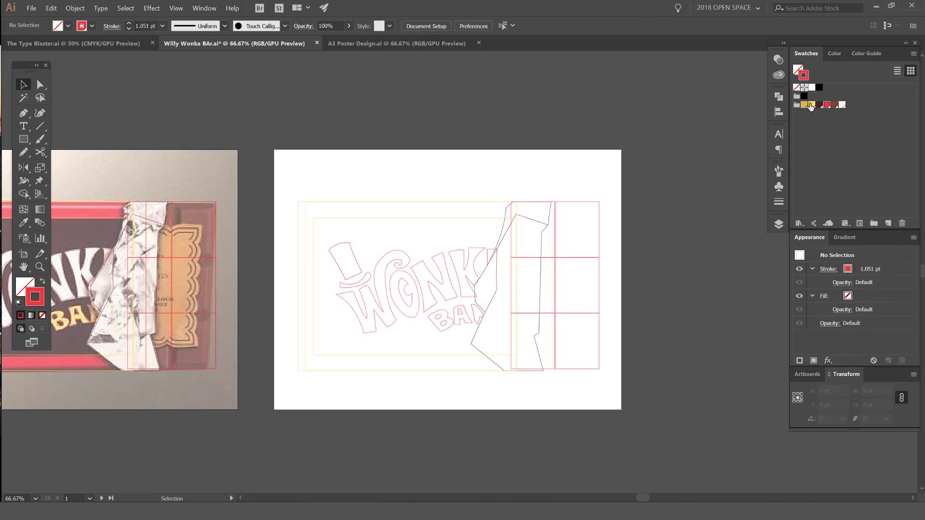
space+drag(325, 128, 565, 130)
scroll(281, 128, up, 1)
mouse_move(240, 112)
mouse_down()
mouse_move(305, 129)
mouse_move(268, 147)
mouse_up()
key(v)
key(shift+x)
alt+shift+drag(273, 140, 332, 167)
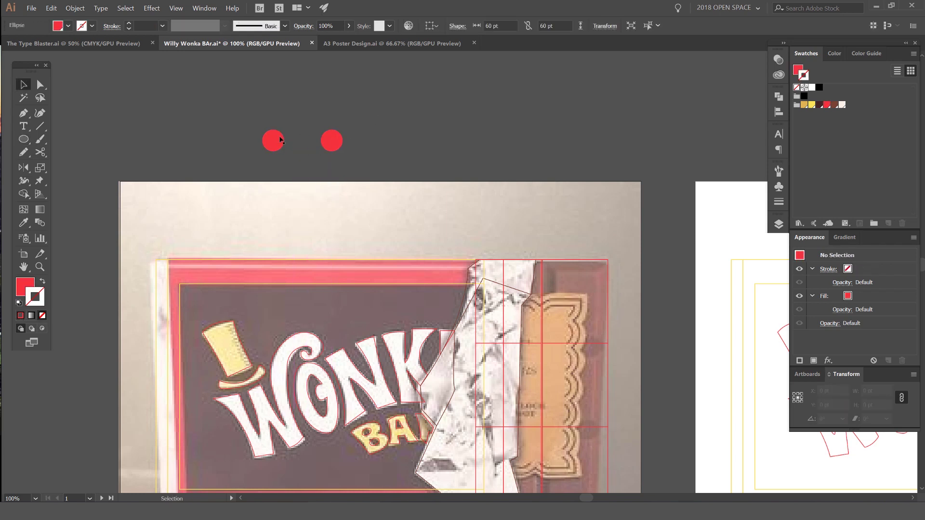
Step: Recolor the left circle with the wrapper border's red sampled from the photo using the Eyedropper
click(278, 139)
key(i)
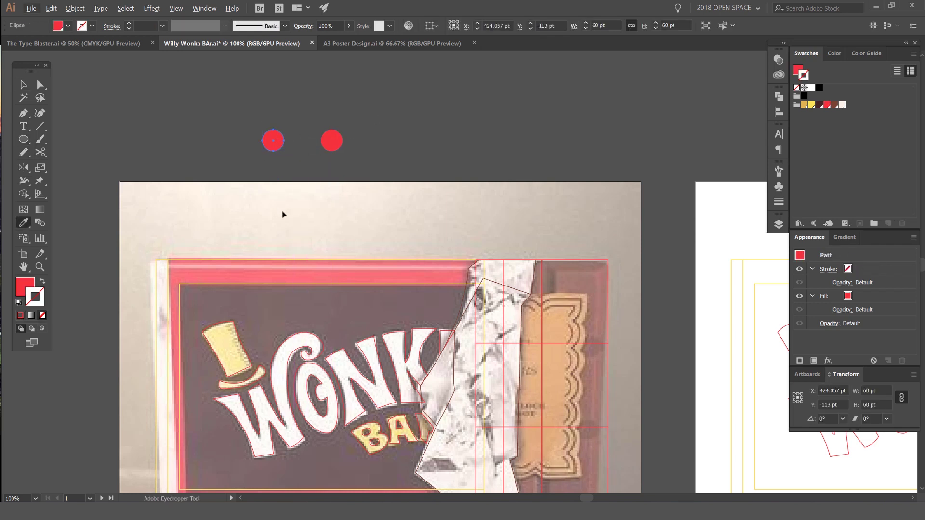
click(276, 300)
click(212, 269)
click(333, 283)
key(ctrl+z)
key(v)
Step: Recolor the second circle with the dark brown of the wrapper's inner panel, sampled from the photo
click(336, 138)
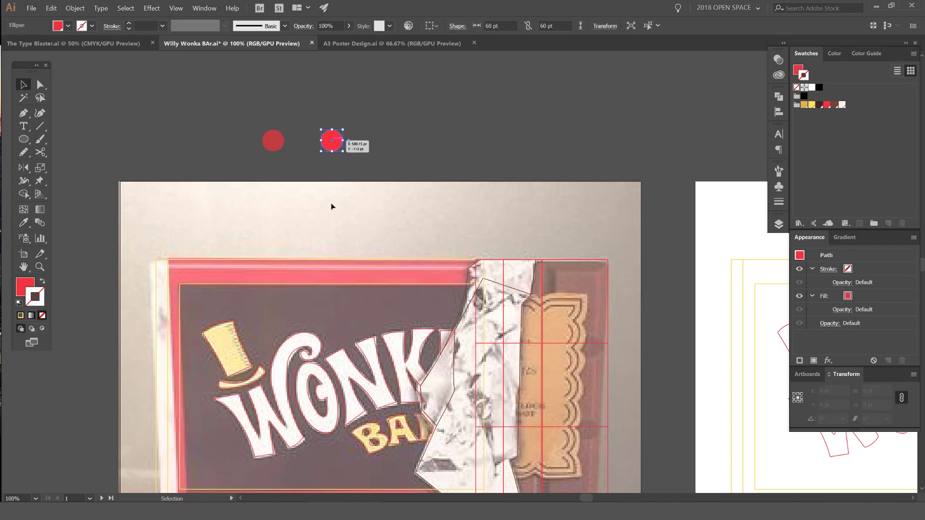
key(i)
click(317, 297)
key(v)
click(403, 154)
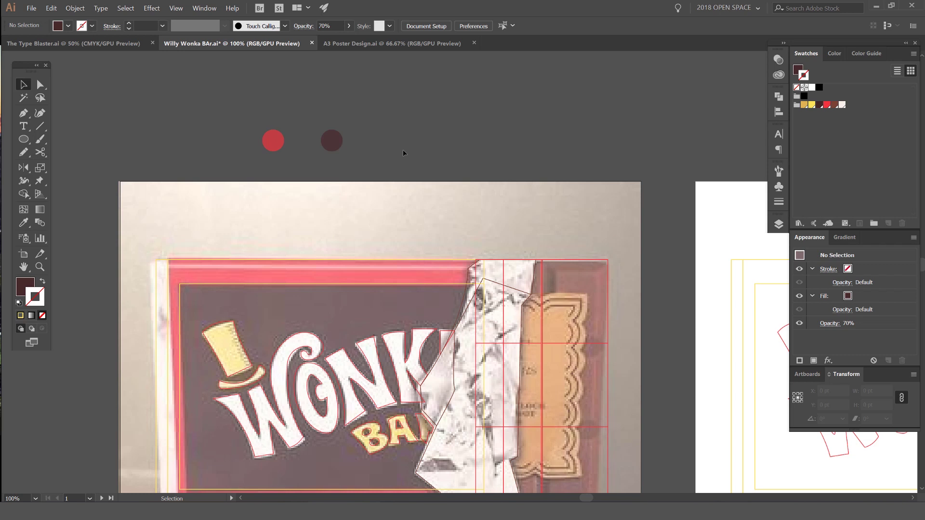
Step: Duplicate the dark brown circle to the right and recolor the copy with the hat's yellow sampled from the photo
drag(331, 140, 369, 140)
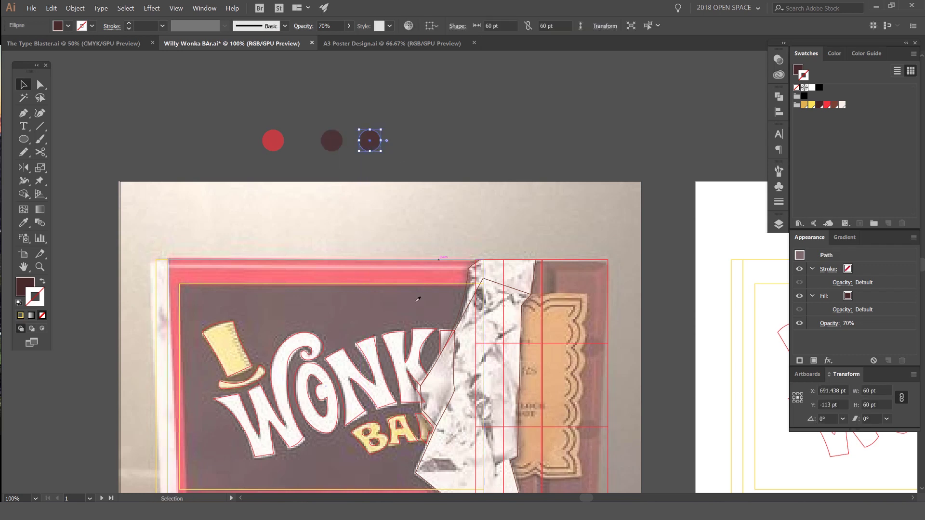
key(i)
click(236, 338)
key(v)
click(382, 152)
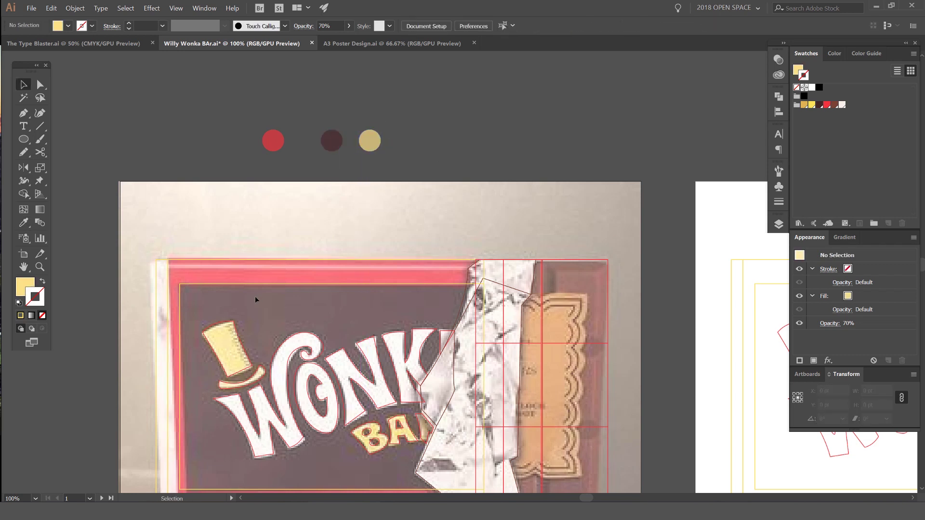
Step: Try to sample another color from the photo with the Eyedropper and undo the change
scroll(227, 317, up, 1)
scroll(238, 329, up, 3)
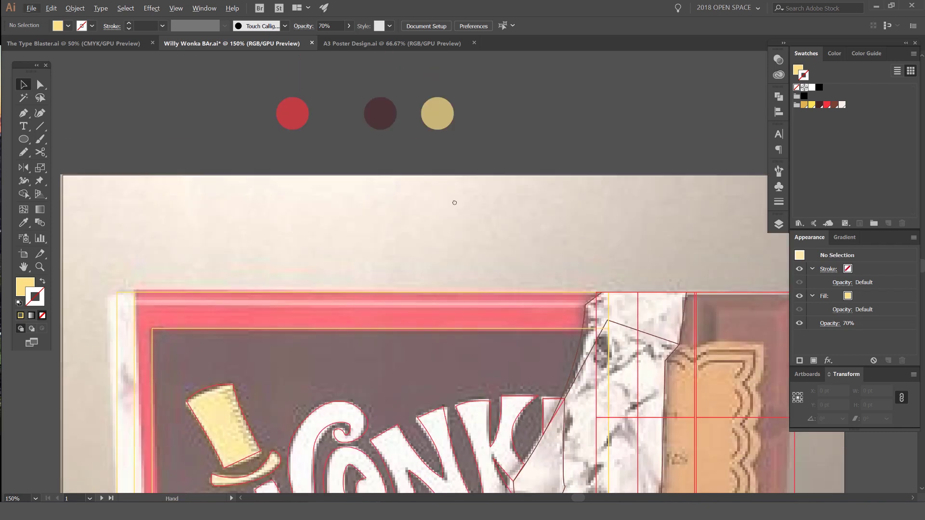
click(438, 132)
key(u)
key(v)
key(i)
click(512, 311)
key(ctrl+z)
Step: Select the red, dark brown and yellow circles above the photo artboard together
scroll(538, 214, down, 2)
drag(533, 201, 506, 206)
key(v)
drag(491, 169, 409, 199)
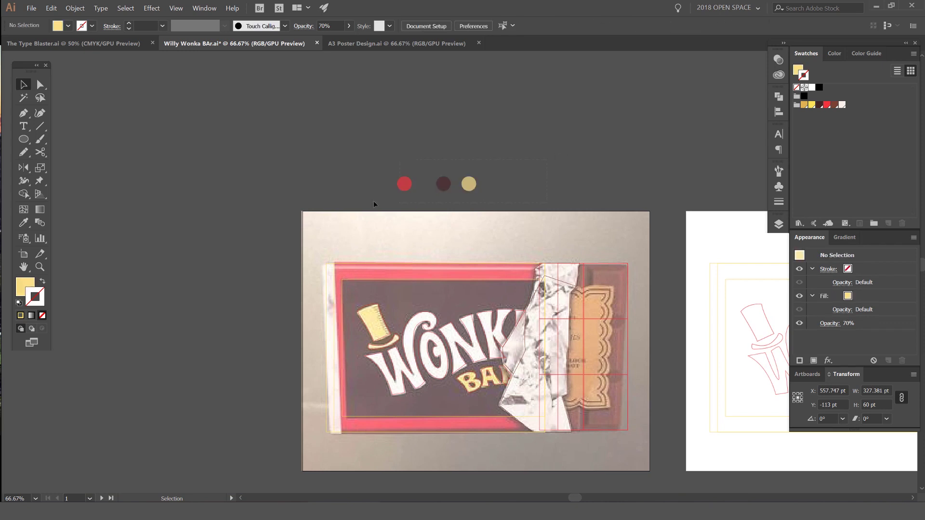
key(ctrl+equal)
key(ctrl+equal)
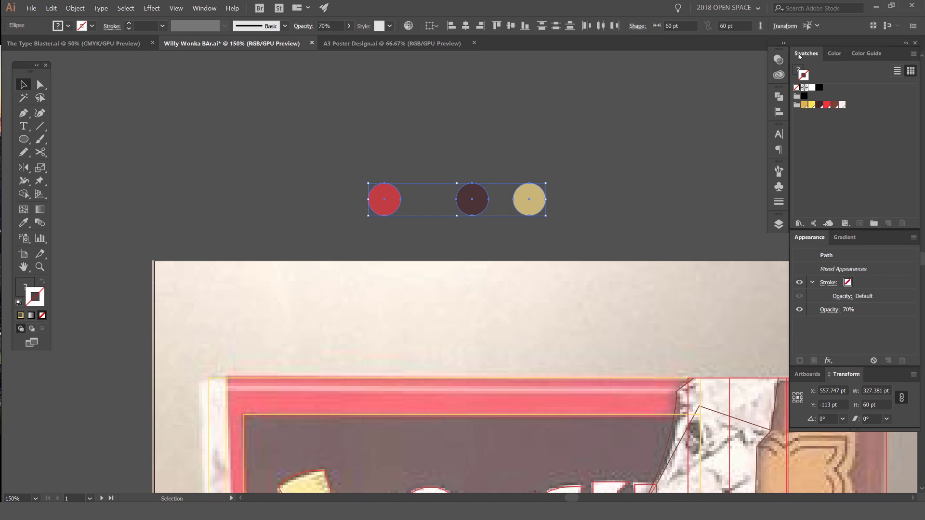
Step: Create a color group named "Willy" from the selected artwork, with process colors converted to global
click(202, 8)
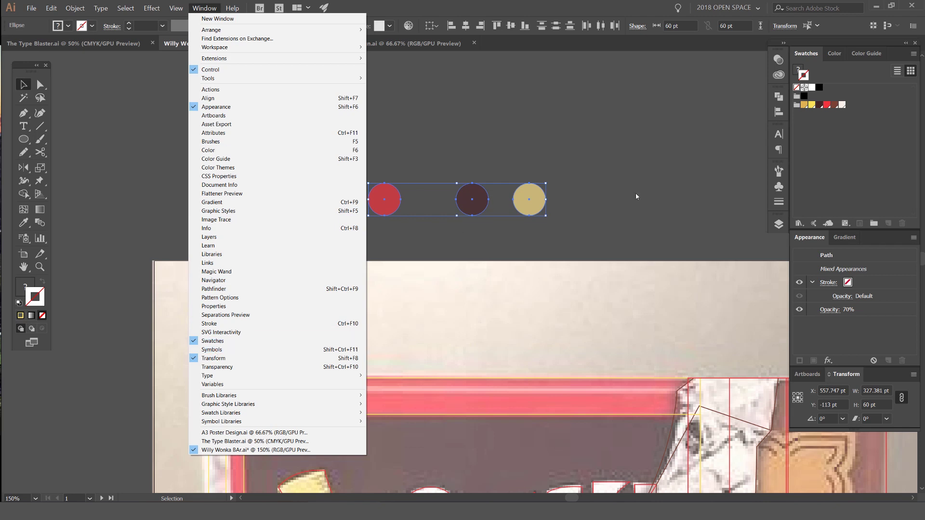
click(922, 207)
click(874, 224)
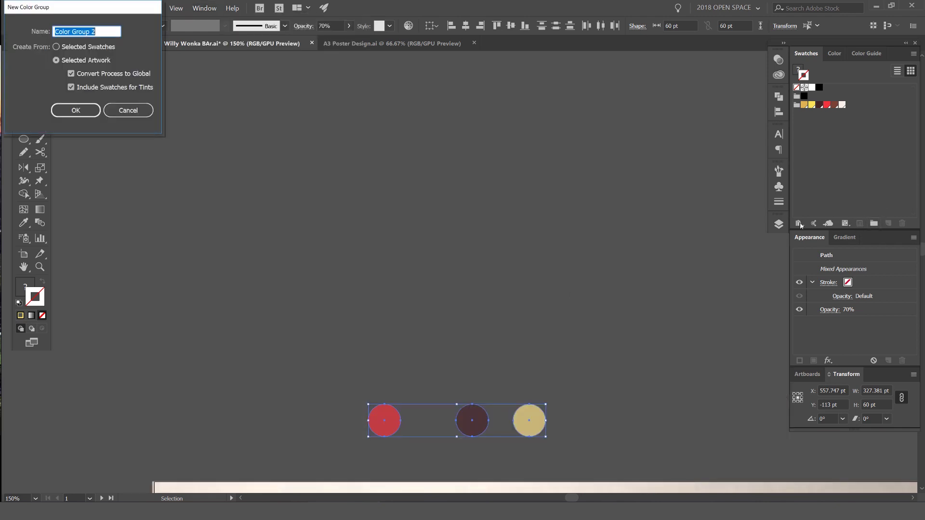
drag(95, 10, 603, 149)
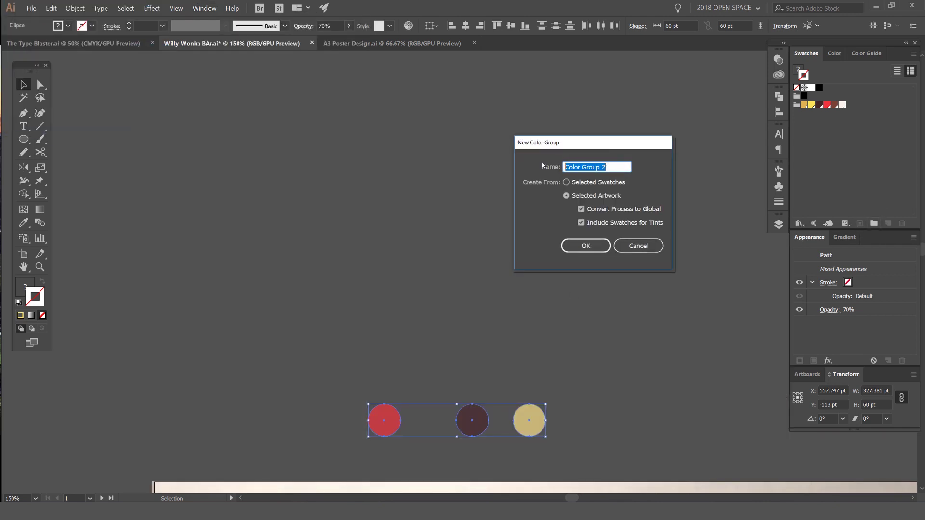
click(597, 185)
click(592, 196)
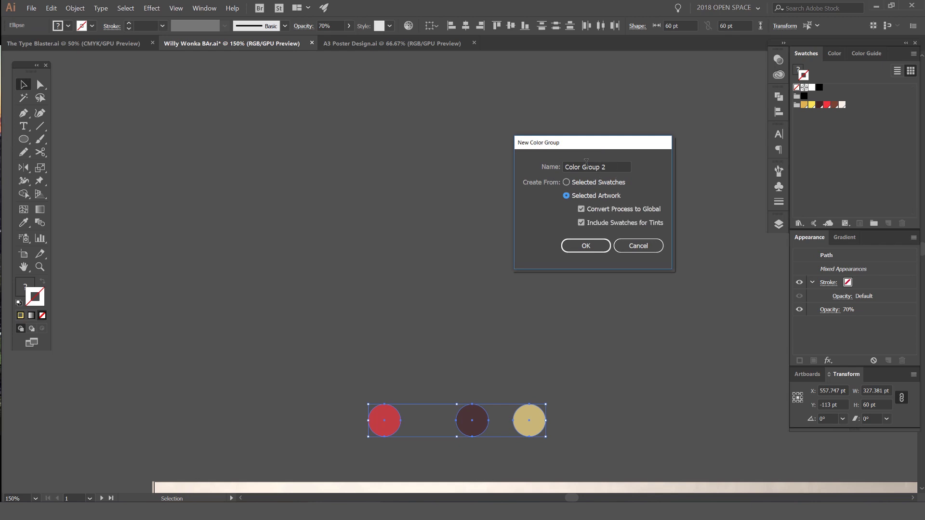
drag(616, 164, 519, 157)
text(Willy)
key(Return)
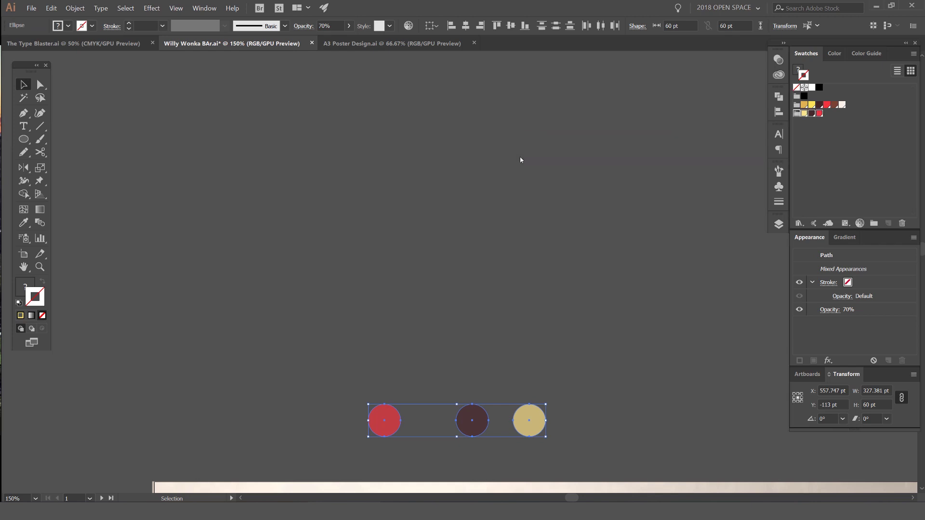
Step: Undo the new color group and delete the three sampled color circles
key(ctrl+z)
scroll(609, 341, down, 2)
drag(606, 346, 440, 249)
drag(442, 252, 335, 288)
key(Delete)
Step: Give the outermost wrapper rectangle on the second artboard a yellow fill and an off-white stroke
drag(499, 252, 254, 134)
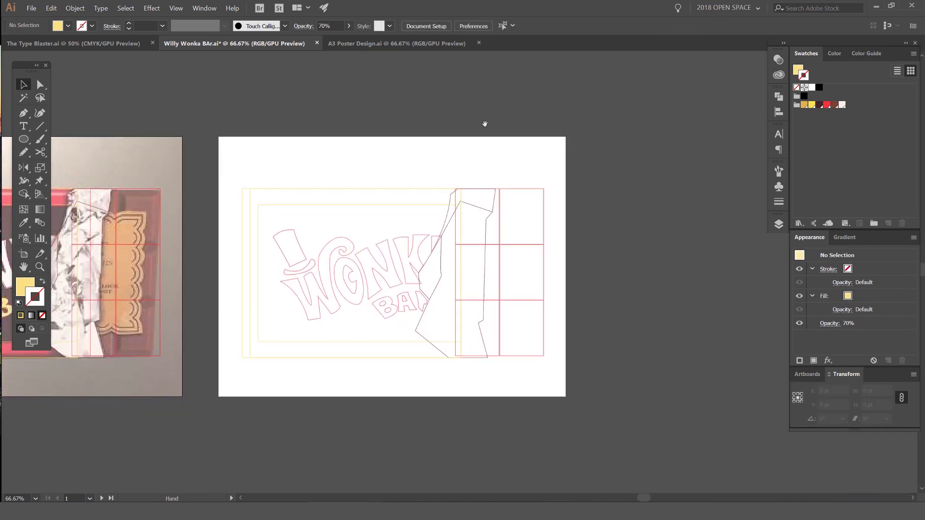
scroll(370, 208, up, 1)
click(331, 178)
click(309, 163)
click(177, 196)
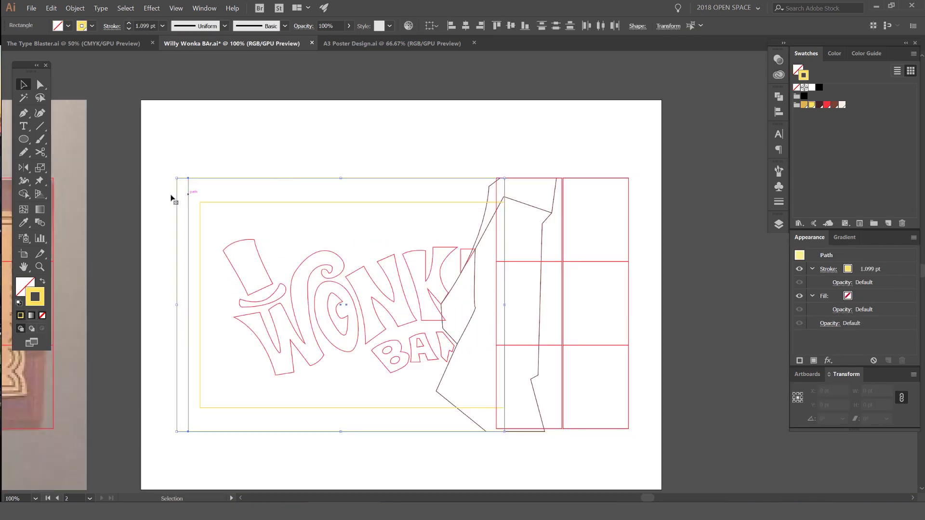
click(202, 145)
click(176, 188)
key(shift+x)
click(840, 106)
Step: Draw a 1442.27 by 1082.782 pt rectangle covering the whole second artboard and send it to the back
key(m)
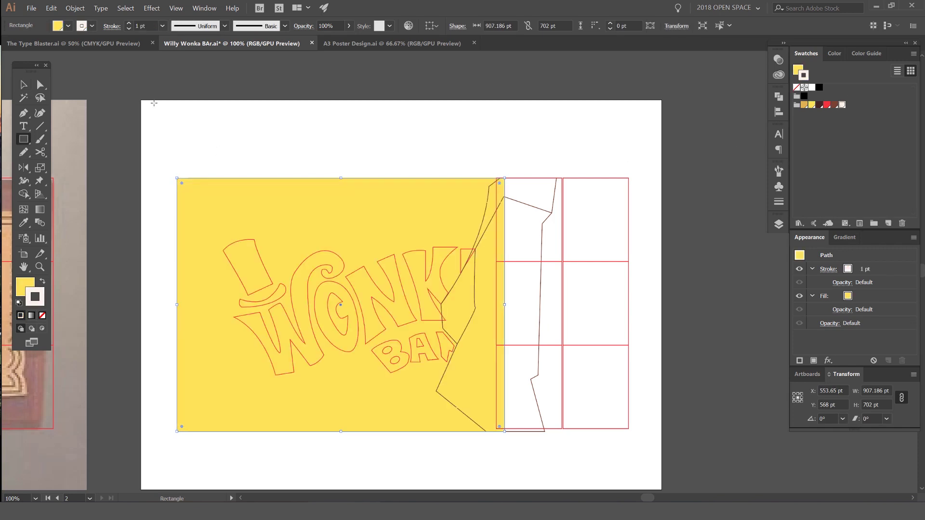
mouse_move(140, 100)
mouse_down()
mouse_move(652, 450)
mouse_move(680, 489)
mouse_move(661, 491)
mouse_up()
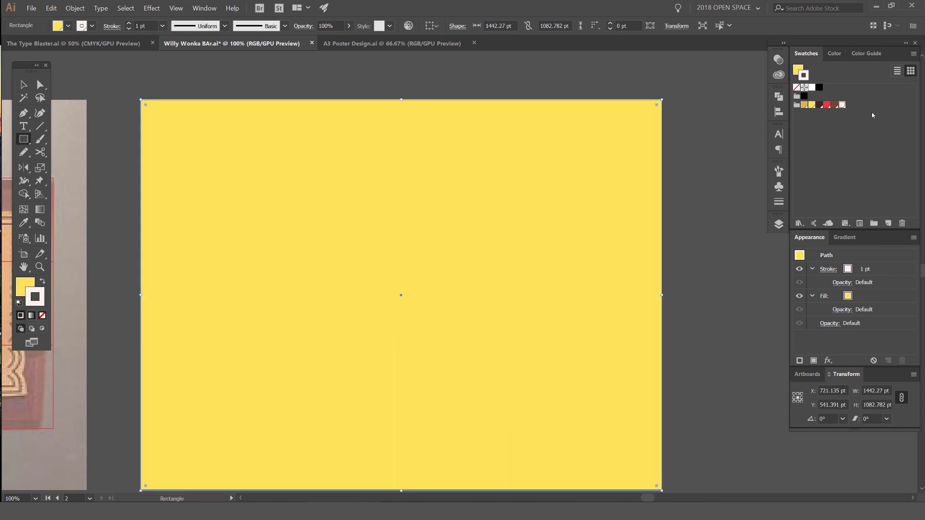
click(835, 105)
key(ctrl+shift+bracketleft)
Step: Set the background rectangle's fill to the dark brown swatch and remove its stroke
click(811, 105)
click(819, 105)
scroll(141, 106, up, 3)
key(x)
key(slash)
Step: Lock the dark brown background rectangle on the second artboard
scroll(260, 118, down, 8)
key(v)
click(378, 113)
scroll(286, 102, up, 2)
click(294, 138)
key(ctrl+2)
scroll(283, 177, up, 2)
drag(229, 181, 314, 173)
key(ctrl+z)
Step: Change the outermost wrapper rectangle to an off-white fill with no stroke, keeping its stacking order
click(315, 186)
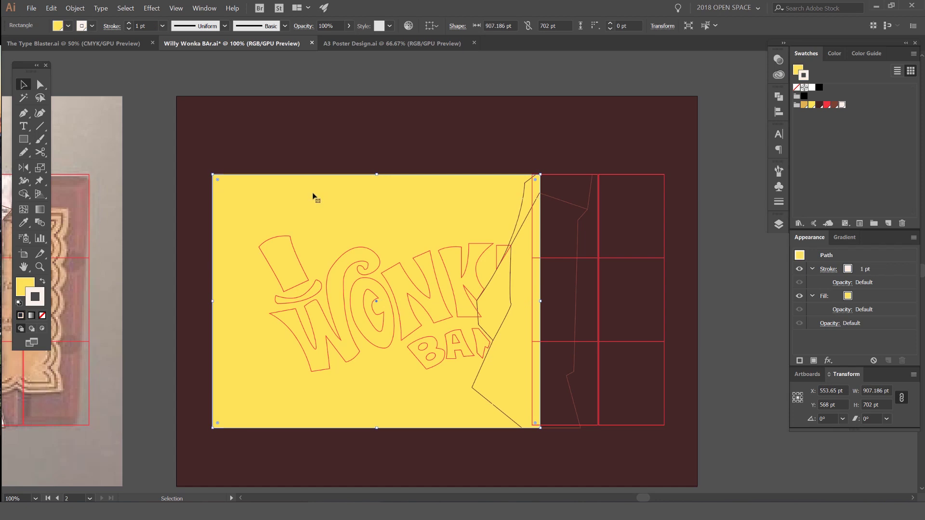
key(slash)
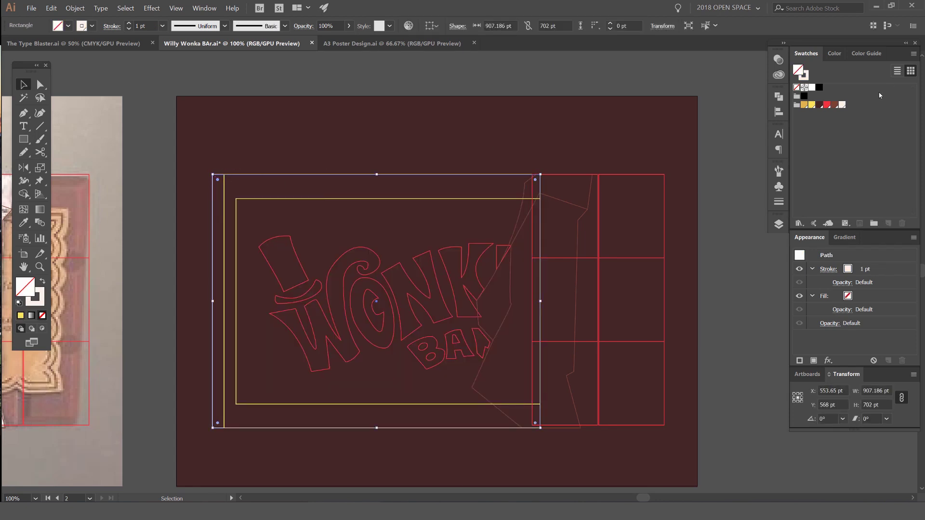
key(shift+x)
key(ctrl+shift+bracketleft)
key(ctrl+z)
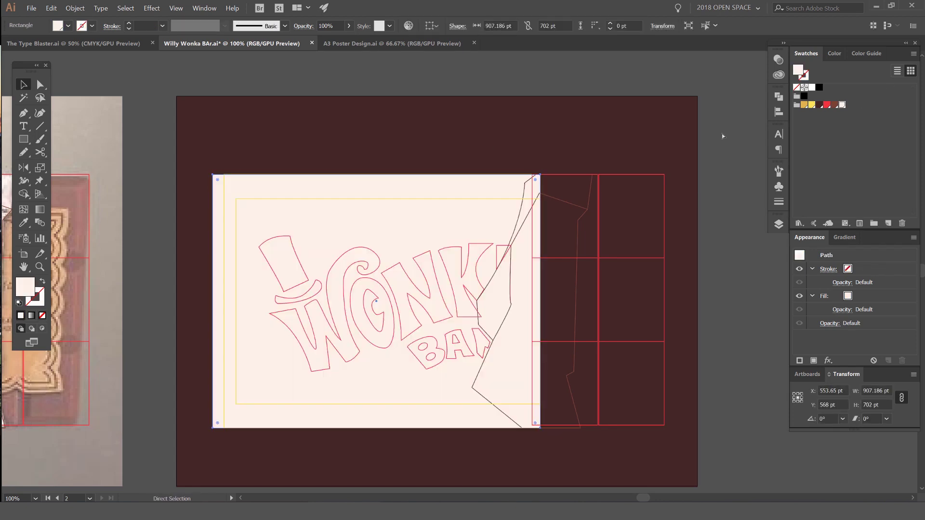
Step: Fill the second wrapper rectangle, just inside the off-white one, with the red swatch and remove its stroke
click(225, 179)
key(shift+x)
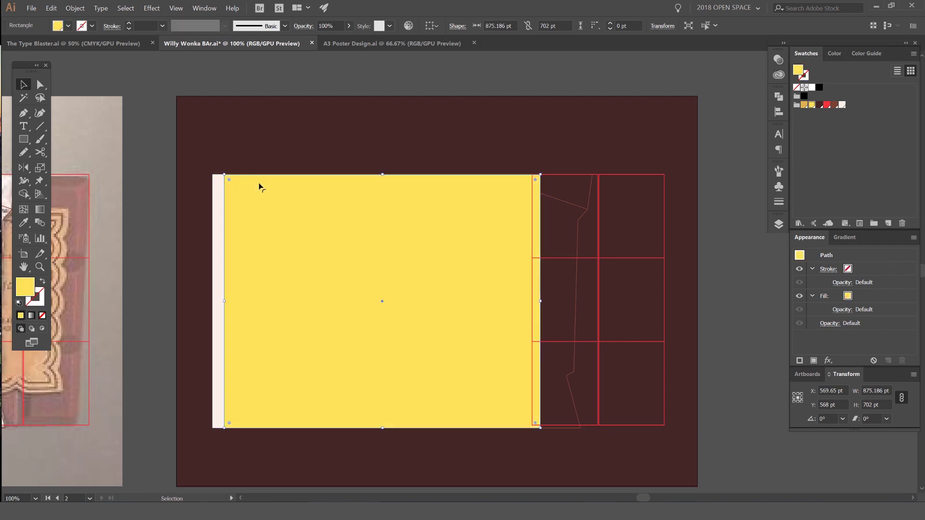
scroll(261, 182, down, 3)
drag(373, 155, 498, 157)
scroll(214, 183, up, 1)
scroll(213, 183, up, 2)
scroll(578, 131, right, 5)
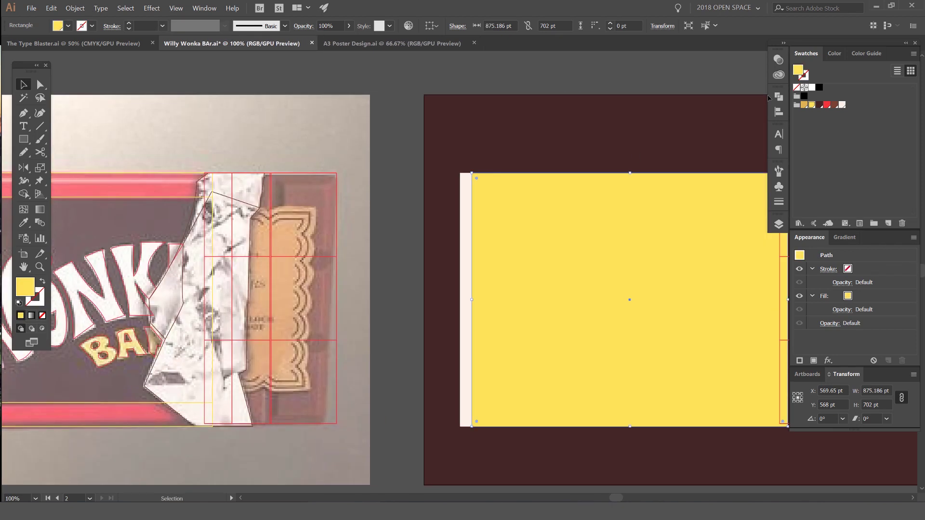
click(826, 105)
scroll(621, 116, down, 2)
scroll(530, 169, right, 3)
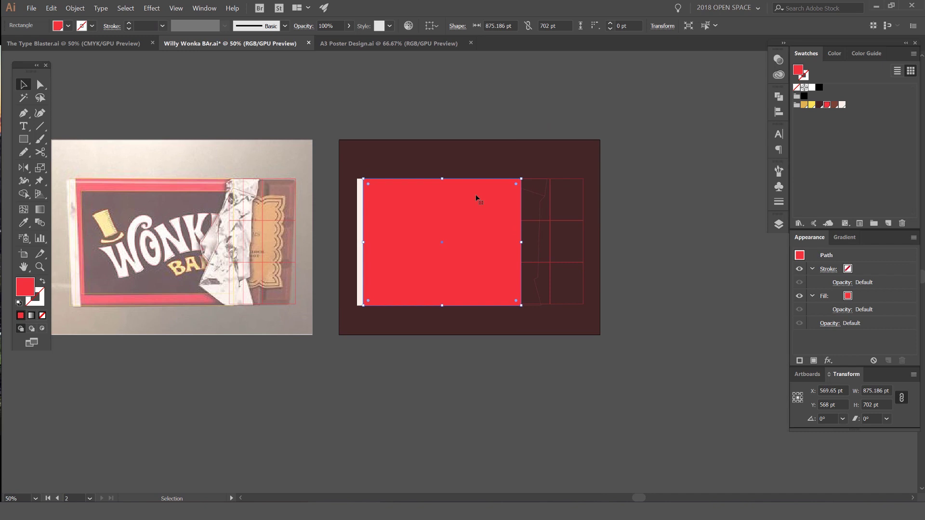
Step: Fill the inner label rectangle on the second artboard with the lighter brown swatch
key(ctrl+y)
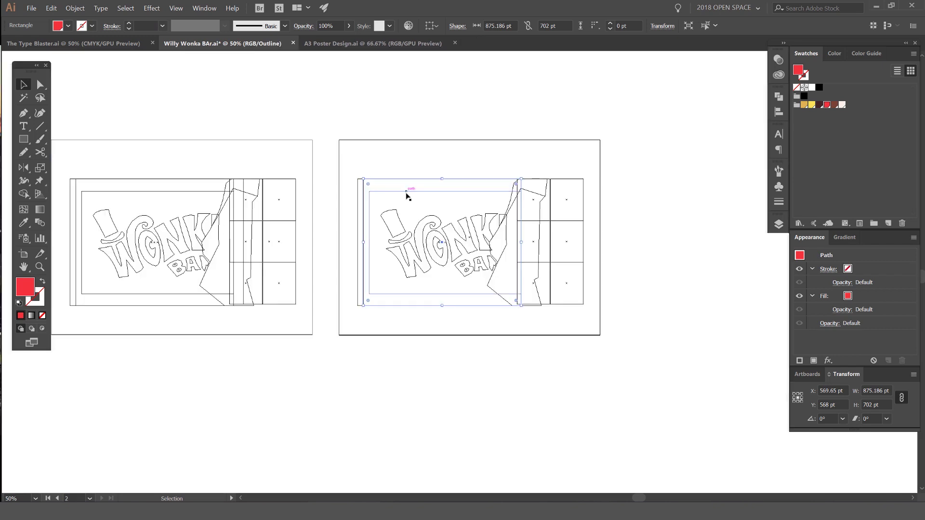
click(406, 192)
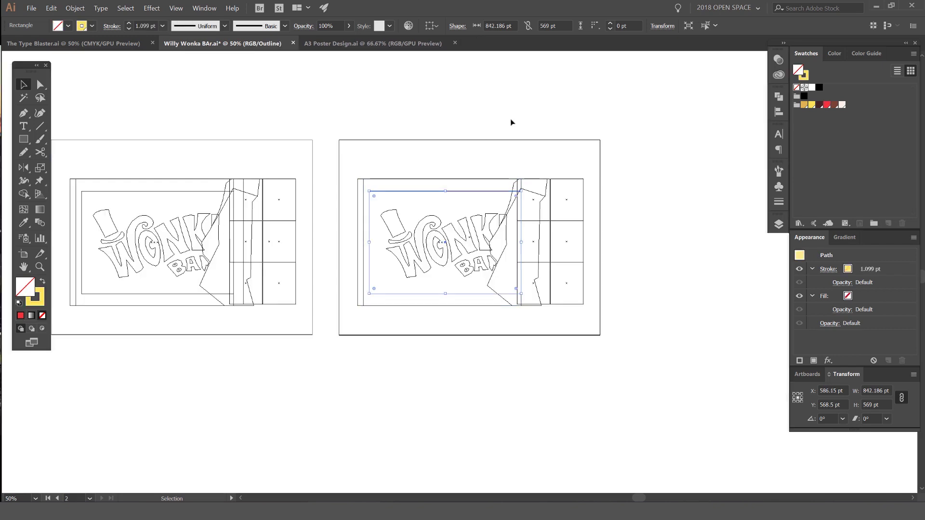
click(835, 105)
key(ctrl+y)
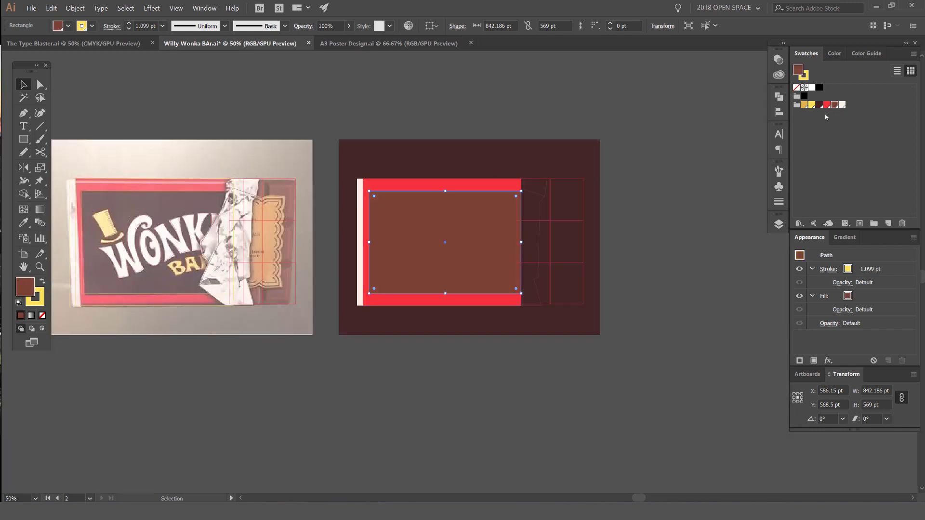
click(721, 111)
Step: Move the off-white, red and brown wrapper rectangles behind the lettering and foil outlines, keeping them in front of the dark brown background
click(407, 186)
scroll(374, 195, up, 2)
click(387, 193)
click(381, 178)
shift+click(344, 177)
shift+click(398, 205)
key(a)
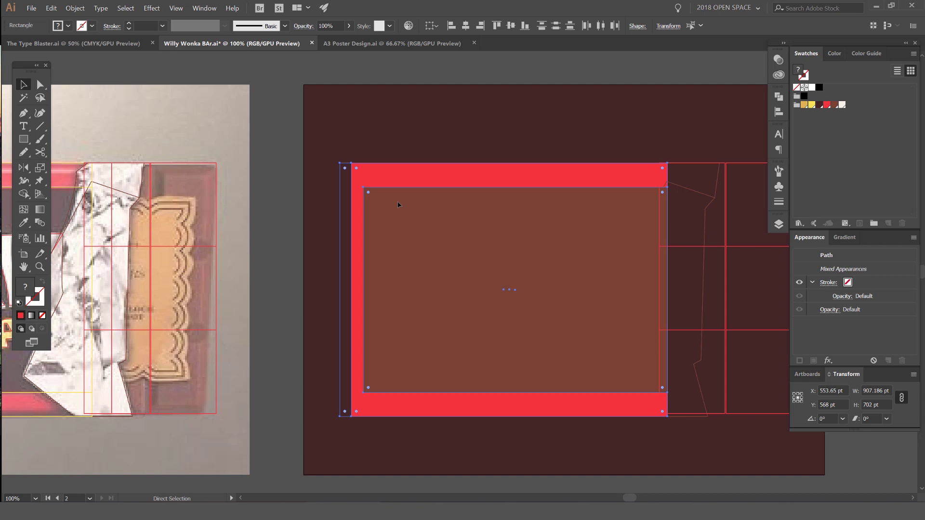
key(ctrl+])
key(ctrl+shift+[)
key(ctrl+])
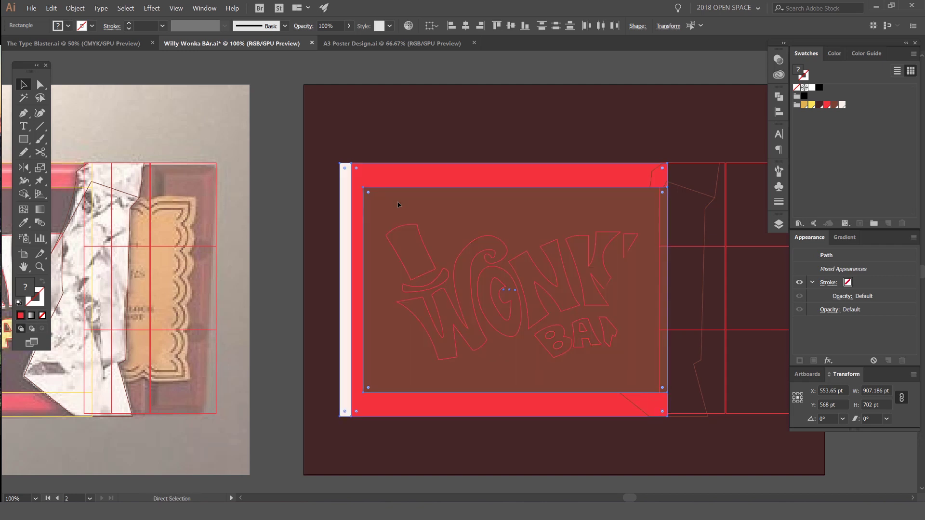
Step: Lock the off-white, red and brown wrapper rectangles together
key(ctrl+shift+a)
drag(564, 147, 482, 87)
click(386, 203)
click(394, 198)
drag(424, 105, 232, 167)
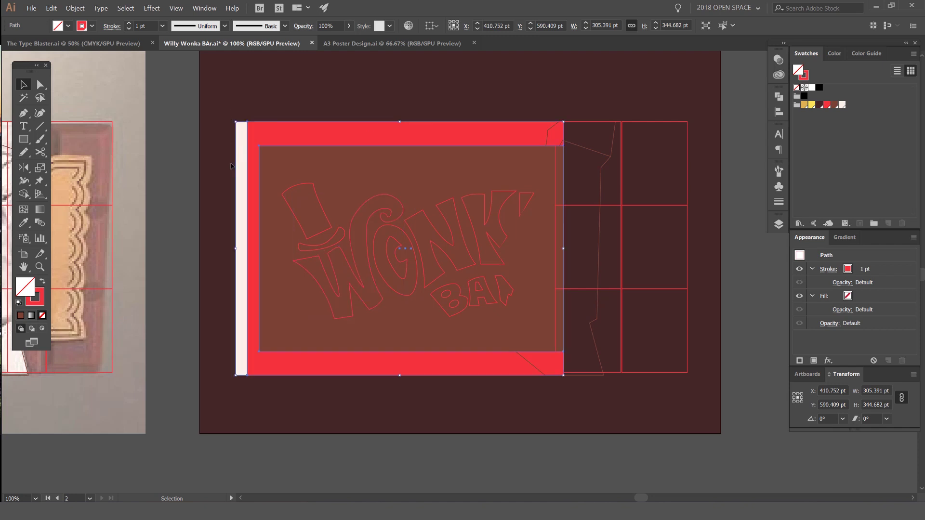
key(ctrl+2)
Step: Fill the W, O, N and K letter shapes with the off-white swatch and remove their strokes
scroll(398, 174, up, 1)
click(379, 225)
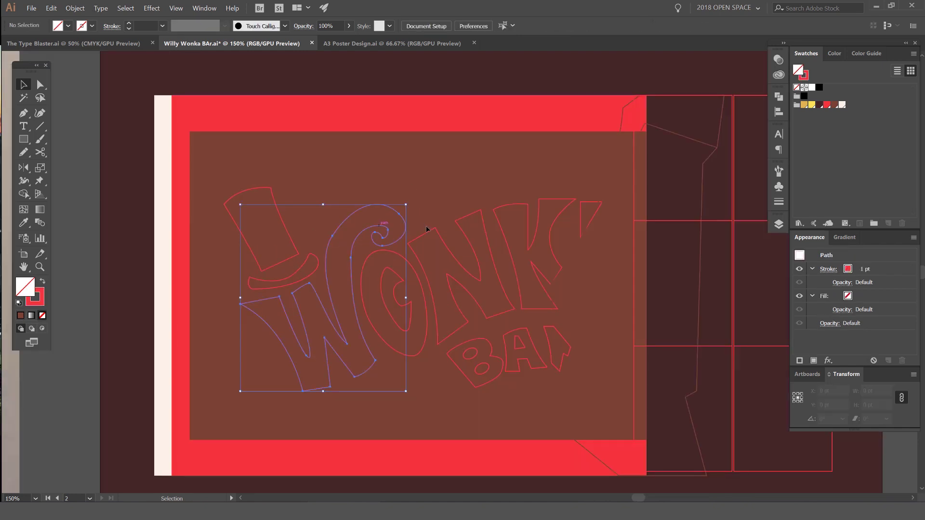
shift+click(412, 265)
shift+click(443, 244)
shift+click(536, 312)
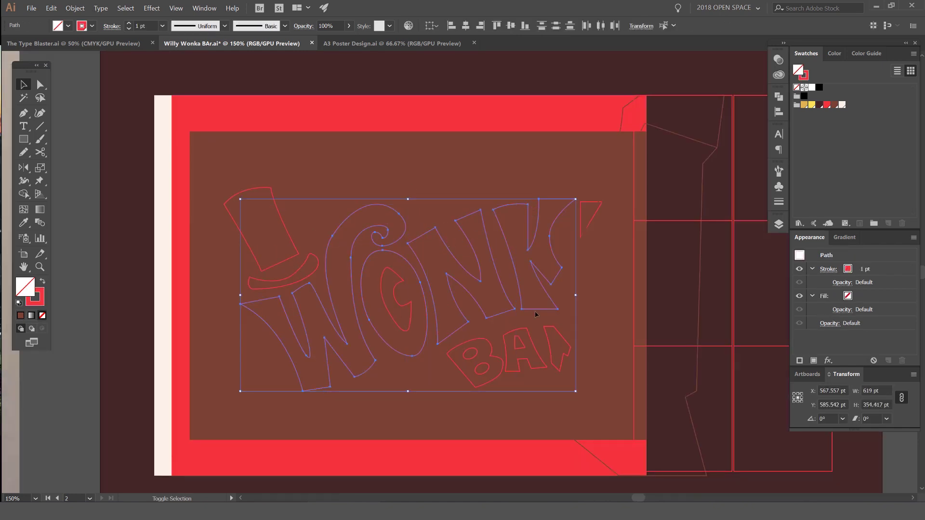
key(shift+x)
click(842, 106)
key(ctrl+shift+a)
Step: Fill the inner opening of the O with the label's brown, sampled from the artwork, and no stroke
scroll(402, 269, up, 2)
click(393, 276)
key(shift+x)
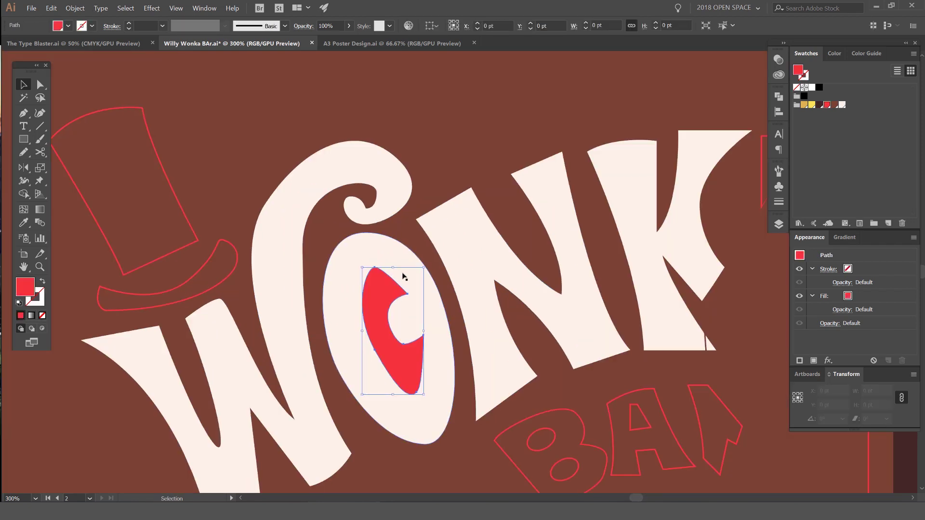
scroll(389, 279, down, 3)
scroll(387, 286, up, 1)
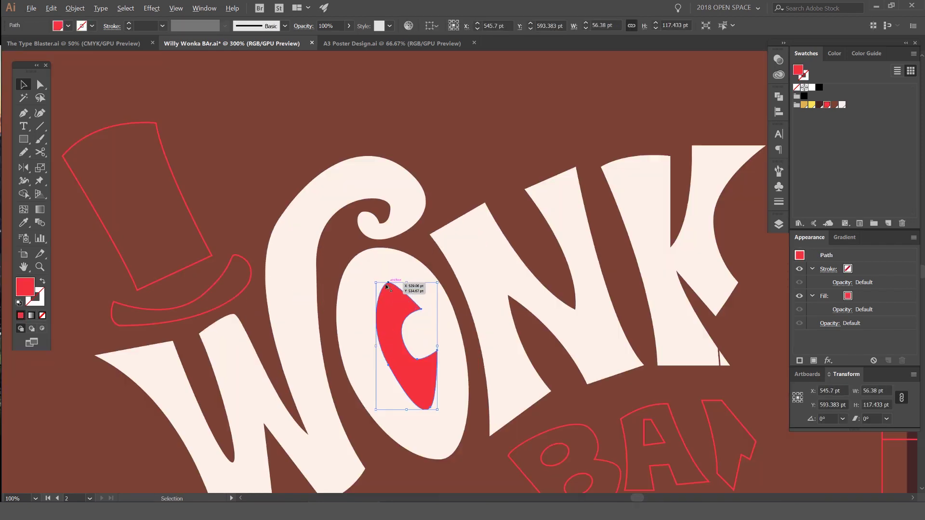
key(i)
click(416, 383)
key(v)
Step: Fill the top hat's crown and brim with the yellow swatch and no stroke
click(158, 301)
click(298, 271)
key(shift+x)
click(317, 276)
key(shift+x)
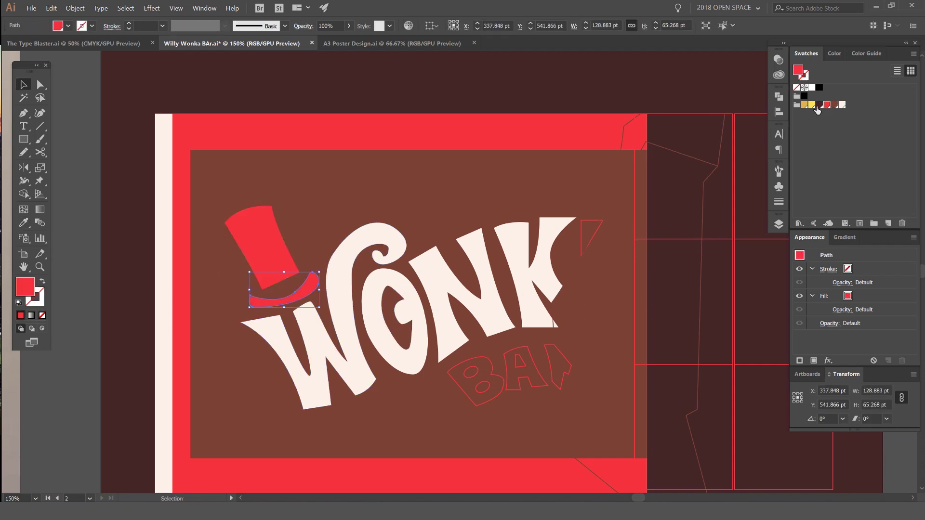
click(812, 105)
click(262, 241)
click(812, 104)
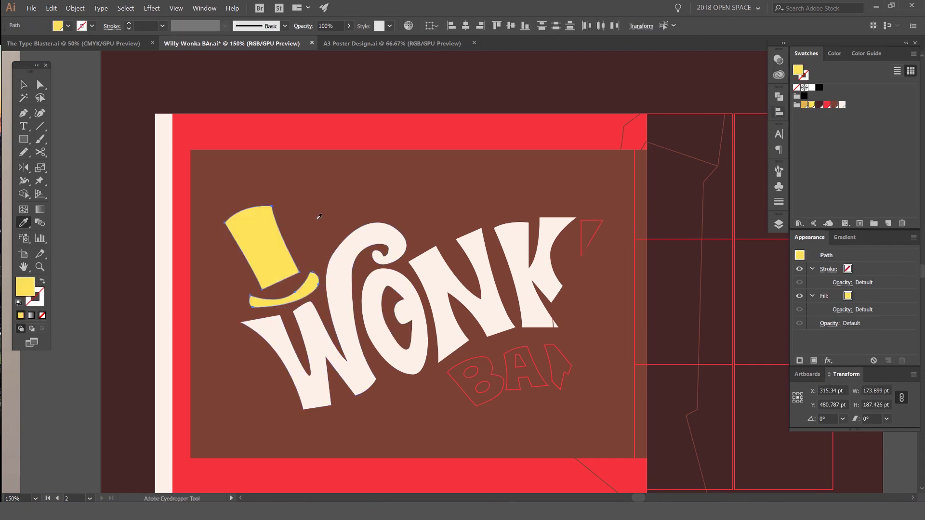
click(296, 199)
Step: Round the lower corners of the yellow hat crown to 4.9 pt
scroll(278, 262, up, 5)
click(361, 310)
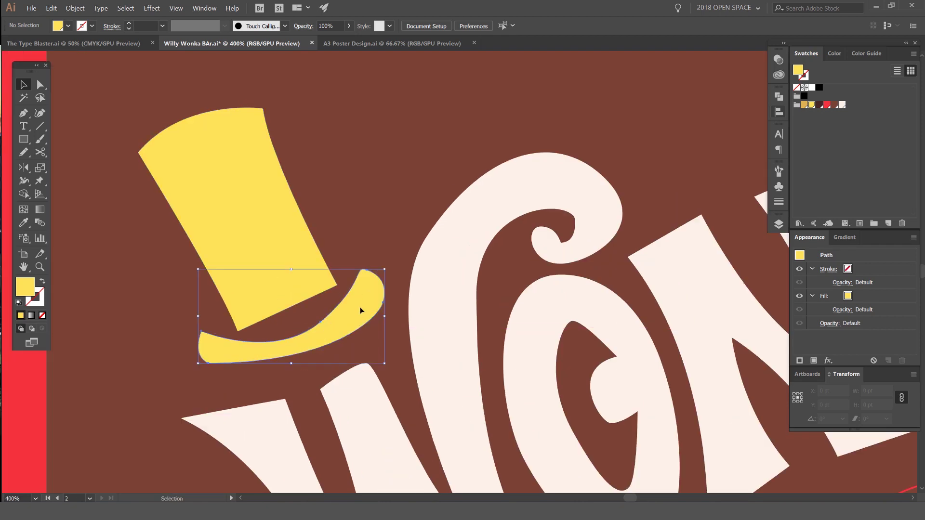
scroll(361, 311, down, 3)
scroll(360, 311, down, 4)
click(397, 208)
scroll(330, 303, up, 6)
key(a)
click(447, 380)
mouse_move(447, 380)
mouse_down()
mouse_move(454, 363)
mouse_move(444, 365)
mouse_up()
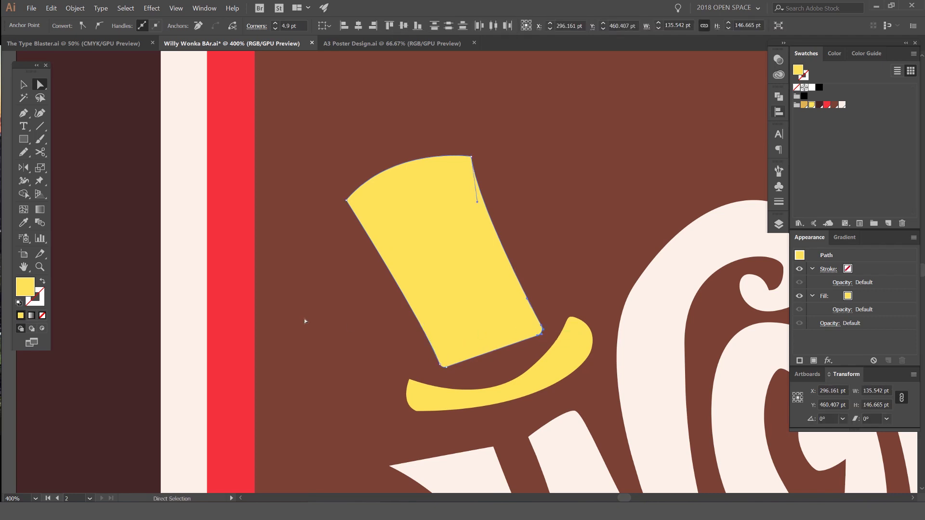
click(305, 319)
Step: Round the sharp corners at the ends of the yellow hat brim
scroll(304, 319, down, 2)
scroll(337, 320, up, 1)
scroll(361, 320, down, 2)
scroll(361, 320, down, 2)
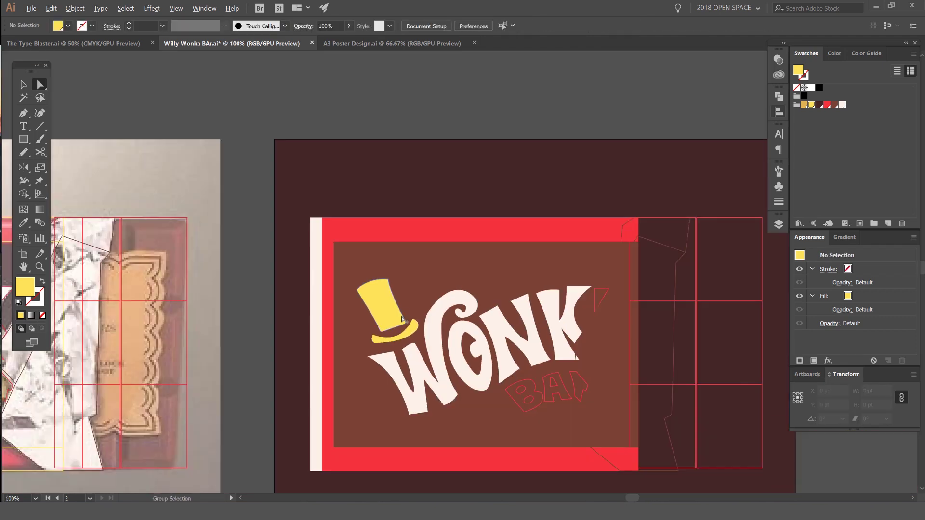
scroll(390, 339, up, 2)
scroll(390, 339, up, 3)
click(412, 335)
drag(438, 321, 425, 318)
drag(379, 357, 380, 342)
scroll(381, 342, down, 3)
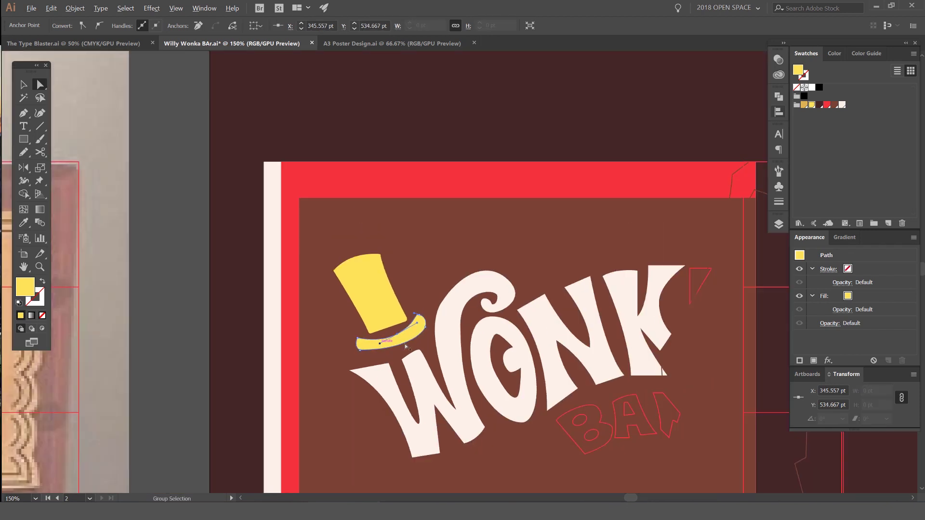
scroll(474, 282, down, 1)
click(481, 161)
Step: Fill the small letter fragment after the K with the off-white sampled from the neighbouring lettering
drag(578, 204, 432, 132)
scroll(478, 231, up, 1)
key(v)
click(484, 221)
key(i)
click(425, 243)
key(v)
Step: Fill the B, A and partial R shapes of the lower word with the yellow swatch and no stroke
click(456, 319)
click(427, 356)
click(433, 352)
shift+click(392, 354)
shift+click(451, 349)
key(i)
click(411, 313)
scroll(415, 273, down, 4)
drag(415, 313, 450, 288)
scroll(429, 297, up, 4)
click(811, 105)
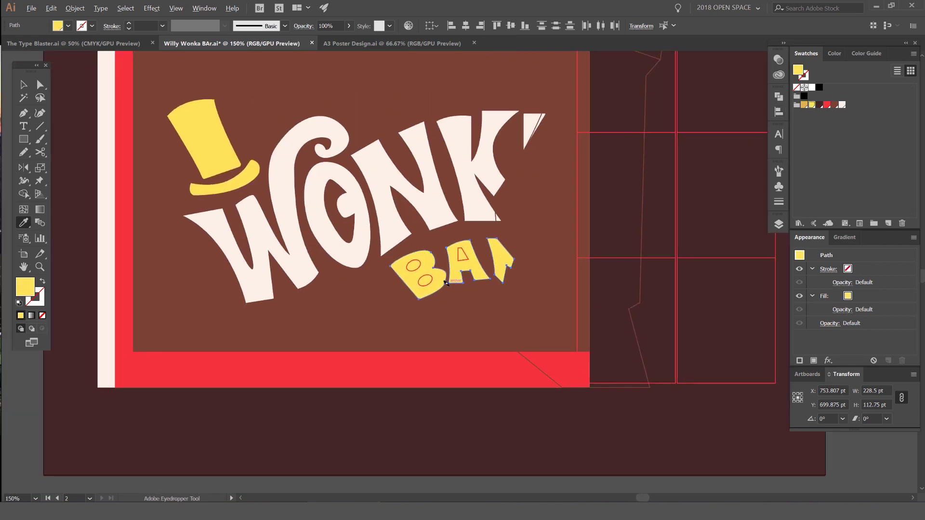
Step: Fill the inner openings of the yellow B and A with the brown sampled from the label
scroll(450, 288, up, 2)
key(a)
click(391, 246)
shift+click(407, 264)
shift+click(475, 236)
key(i)
click(487, 340)
key(v)
scroll(543, 329, down, 4)
click(534, 338)
drag(532, 339, 487, 344)
scroll(486, 332, down, 2)
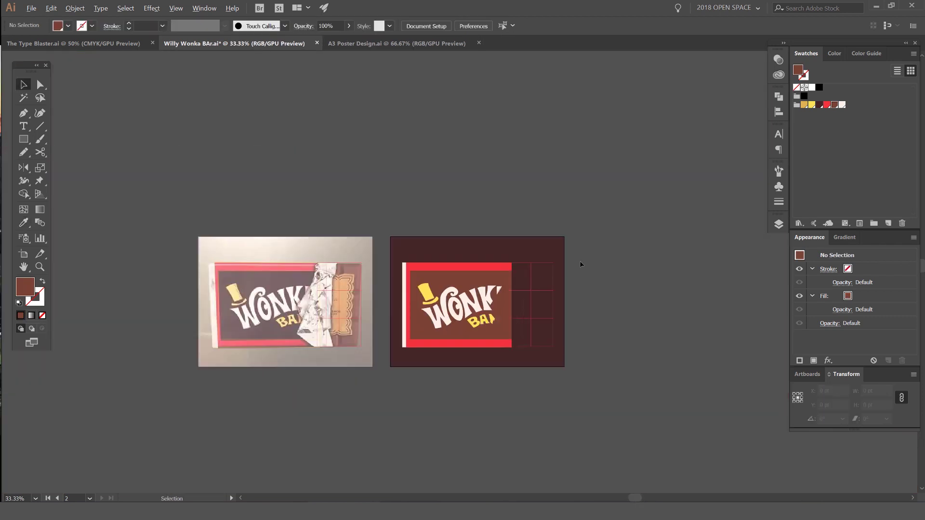
Step: Give both overlapping foil outlines a brown fill with no stroke and select them together
scroll(561, 268, up, 3)
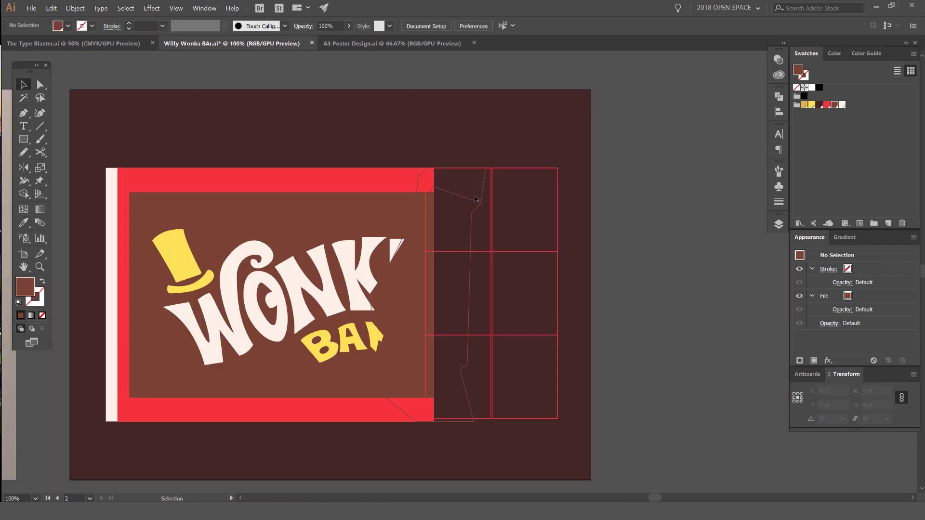
click(475, 199)
key(shift+x)
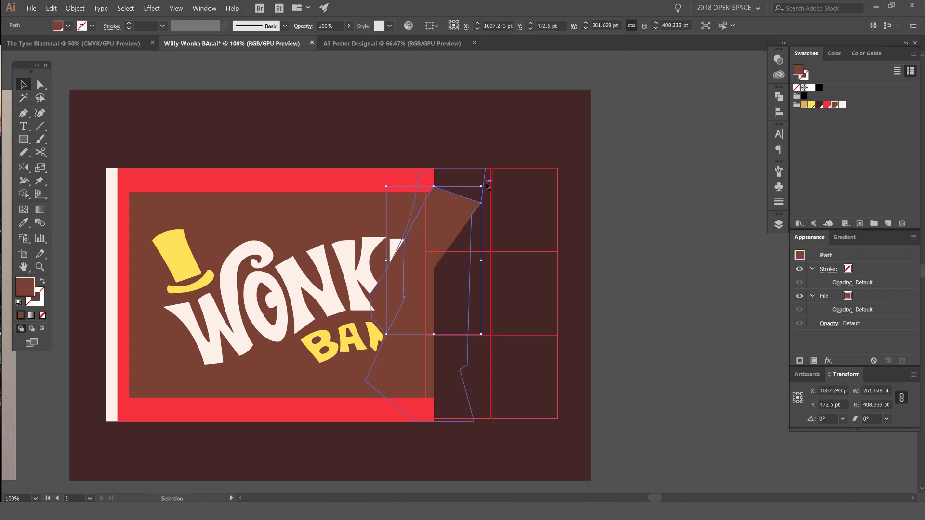
click(490, 192)
click(470, 263)
key(shift+x)
click(456, 224)
shift+click(470, 187)
Step: Try to separate the upper foil fold with the Shape Builder, test by moving the piece, and undo the move
key(shift+m)
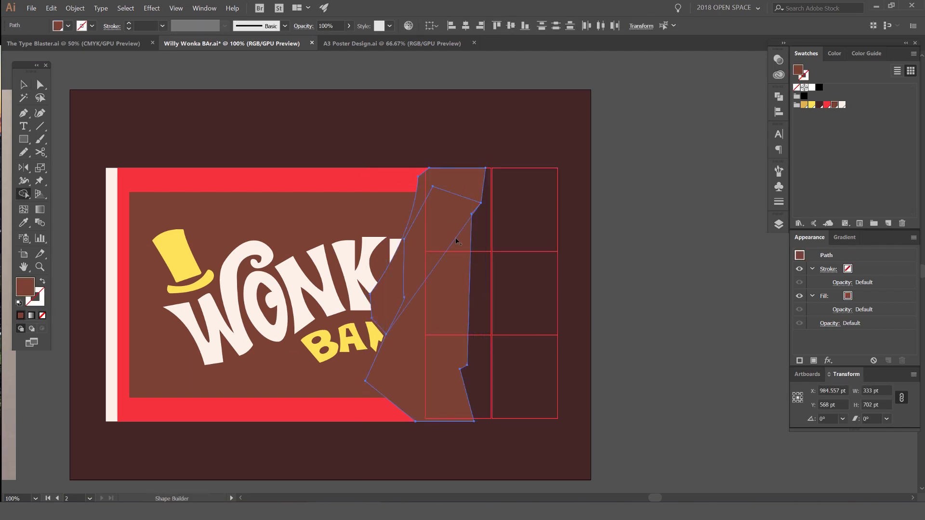
click(481, 194)
key(a)
drag(456, 195, 614, 180)
key(ctrl+z)
Step: Split the upper foil fold from the main foil piece with the Shape Builder, using both selected foil shapes
key(v)
click(450, 220)
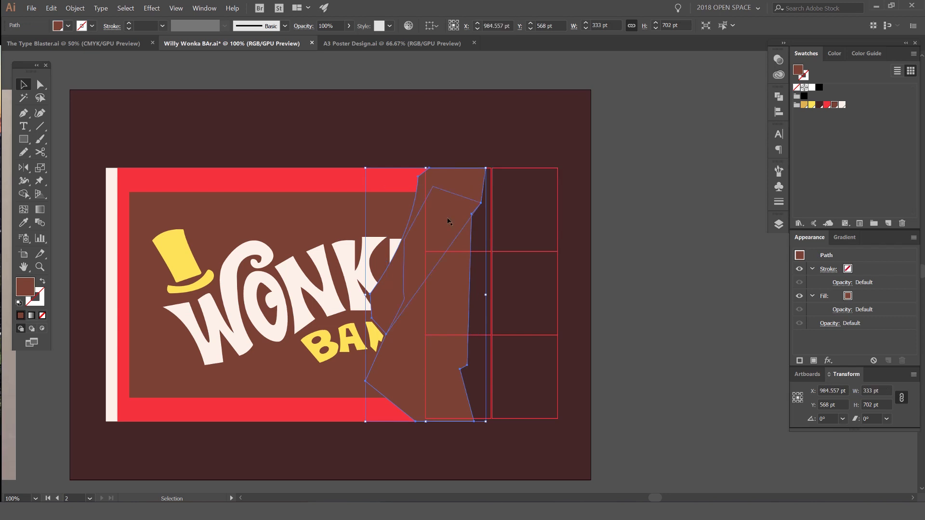
shift+click(448, 220)
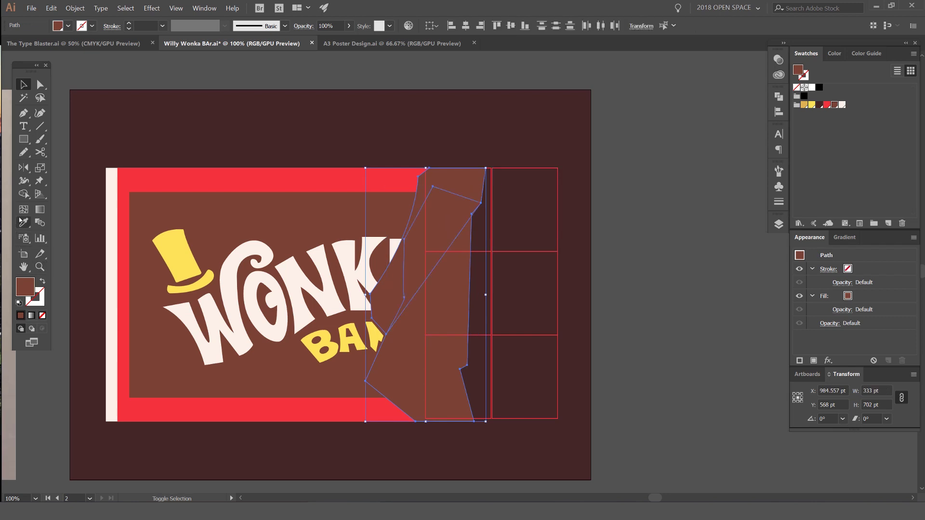
click(28, 194)
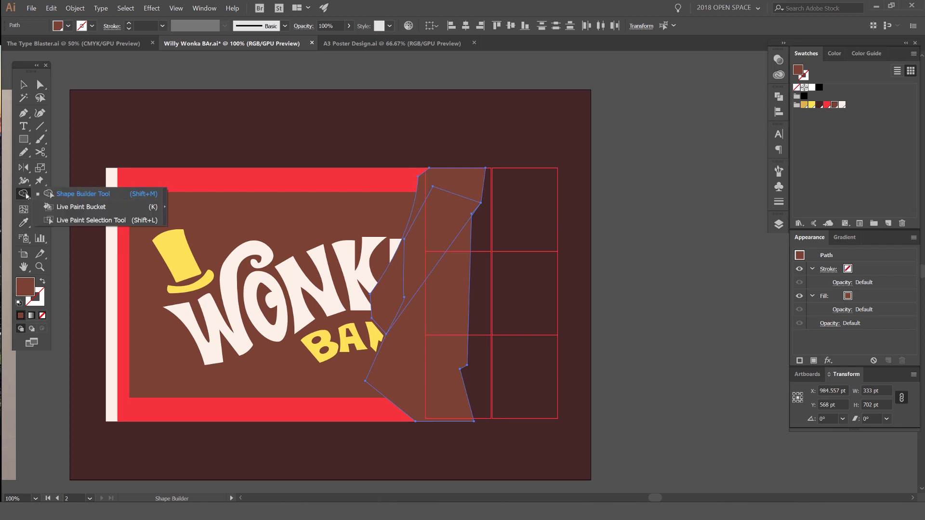
click(110, 194)
scroll(461, 186, up, 1)
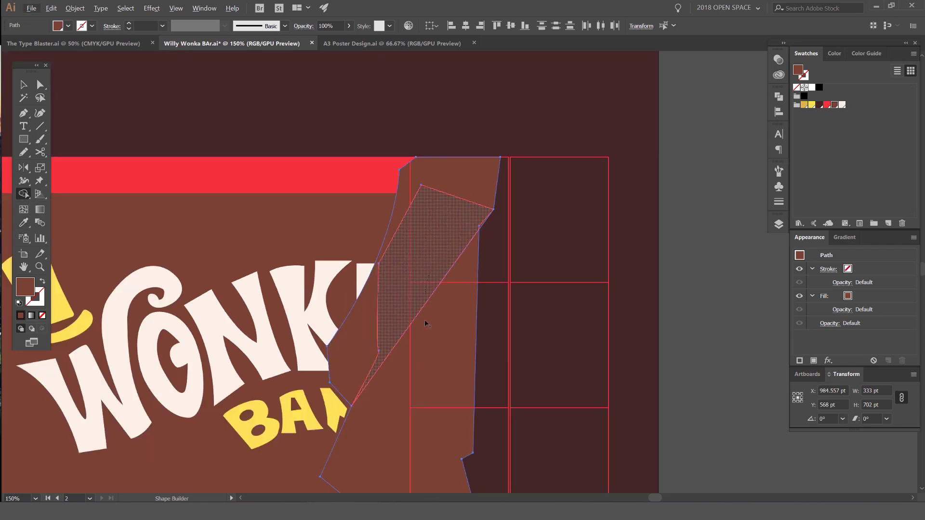
click(453, 182)
Step: Fill the upper foil fold yellow and the main foil piece gold, and undo a test move of the piece
key(a)
scroll(453, 257, down, 2)
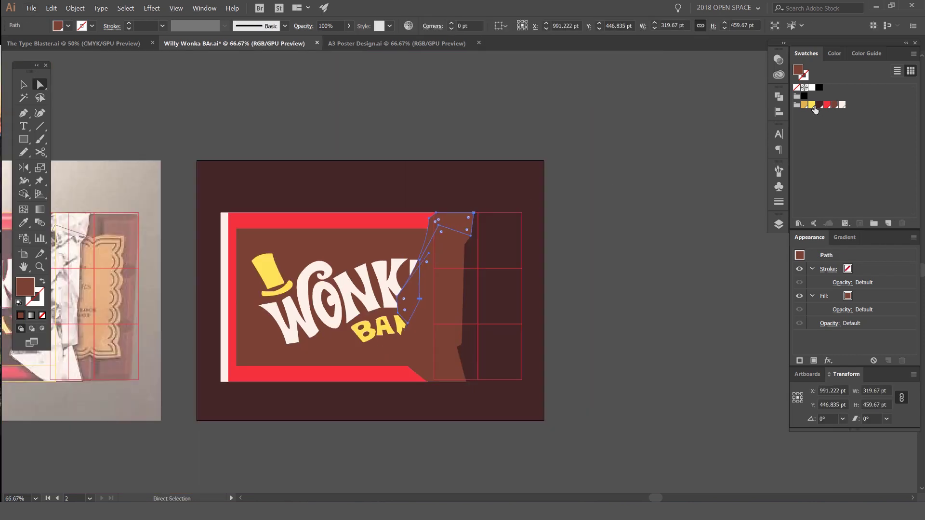
click(812, 106)
click(455, 248)
click(804, 106)
click(484, 255)
drag(453, 259, 524, 262)
key(ctrl+z)
Step: Fill the upper foil fold with the off-white swatch and switch the colour sliders to CMYK
click(457, 224)
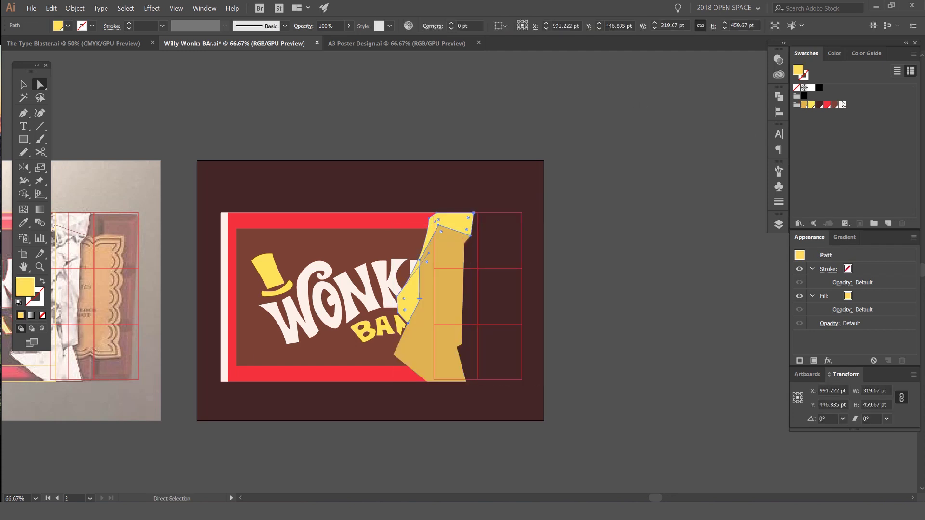
click(842, 104)
click(835, 54)
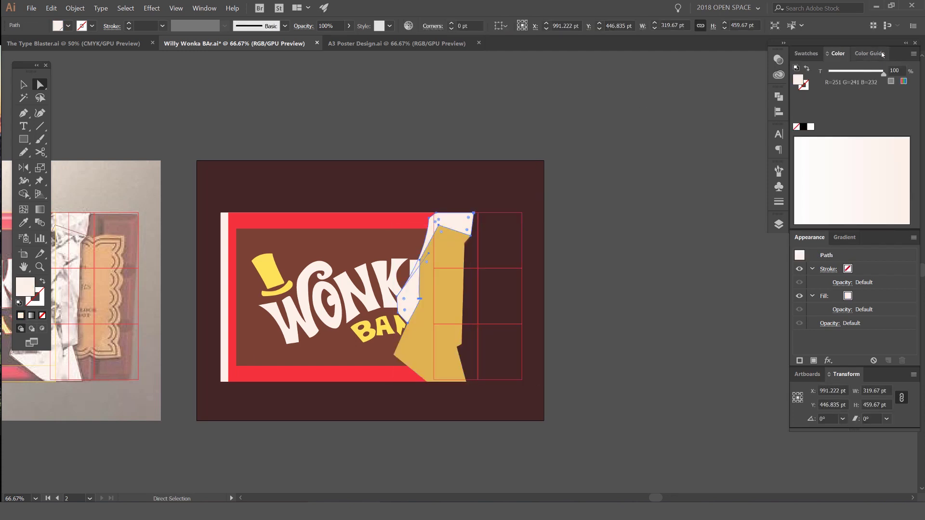
click(913, 54)
click(857, 97)
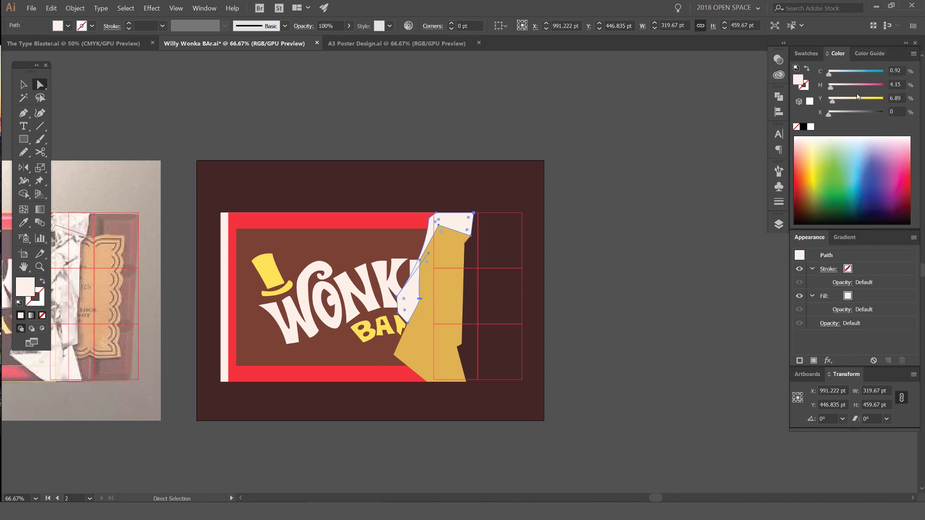
Step: Darken the upper foil fold's fill to a light grey, with black at 26%
scroll(894, 110, up, 20)
scroll(892, 111, down, 4)
scroll(368, 225, up, 1)
drag(369, 225, 350, 174)
scroll(893, 69, up, 20)
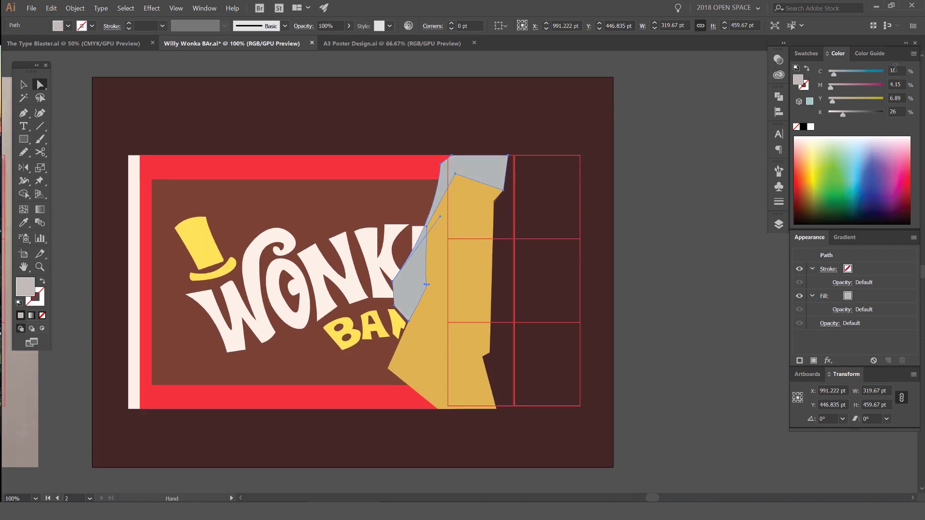
scroll(894, 69, down, 20)
scroll(893, 72, down, 8)
scroll(893, 72, up, 6)
Step: Fill the main foil piece with the grey sampled from the upper fold
click(476, 208)
key(i)
click(498, 169)
key(v)
click(631, 118)
key(a)
click(474, 177)
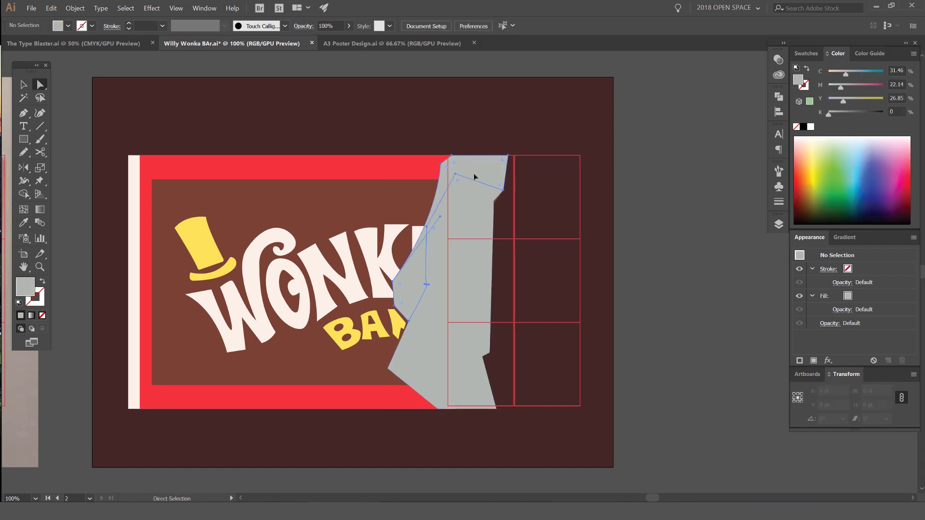
click(474, 177)
key(Right)
key(Right)
key(Right)
key(Right)
key(Right)
key(Right)
key(Right)
key(ctrl+z)
Step: Darken the upper foil fold's fill to about 20% black, deselect it and bring up the colour swatches
click(632, 117)
click(485, 169)
scroll(895, 111, up, 10)
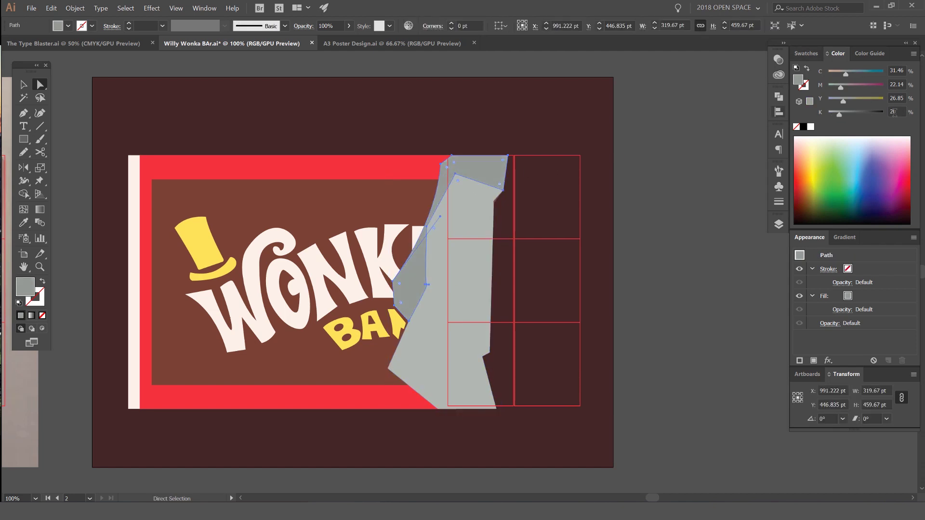
click(720, 99)
click(806, 54)
Step: Select all six red chocolate-square outlines beside the foil and send them to the back
scroll(668, 94, down, 2)
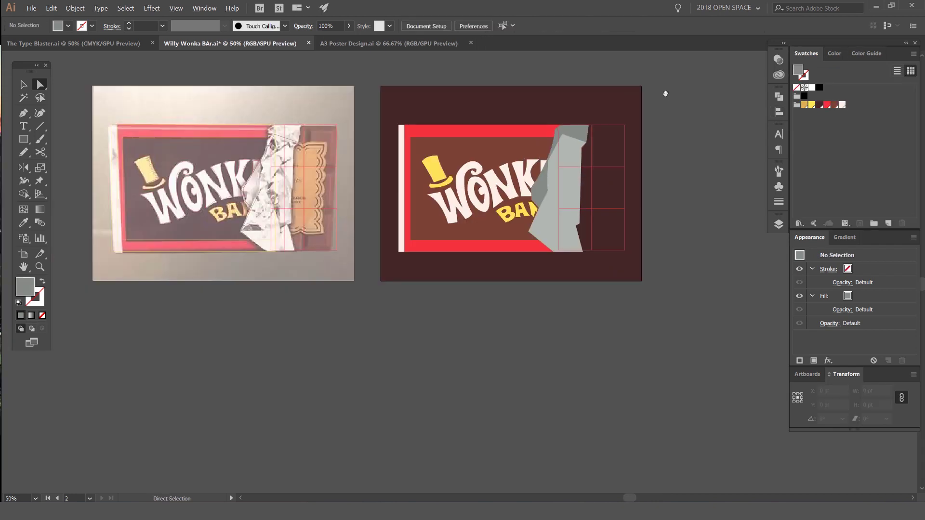
drag(626, 148, 563, 200)
scroll(499, 264, up, 2)
drag(606, 241, 498, 295)
scroll(406, 331, up, 1)
drag(421, 291, 422, 286)
scroll(572, 214, down, 1)
drag(619, 172, 531, 201)
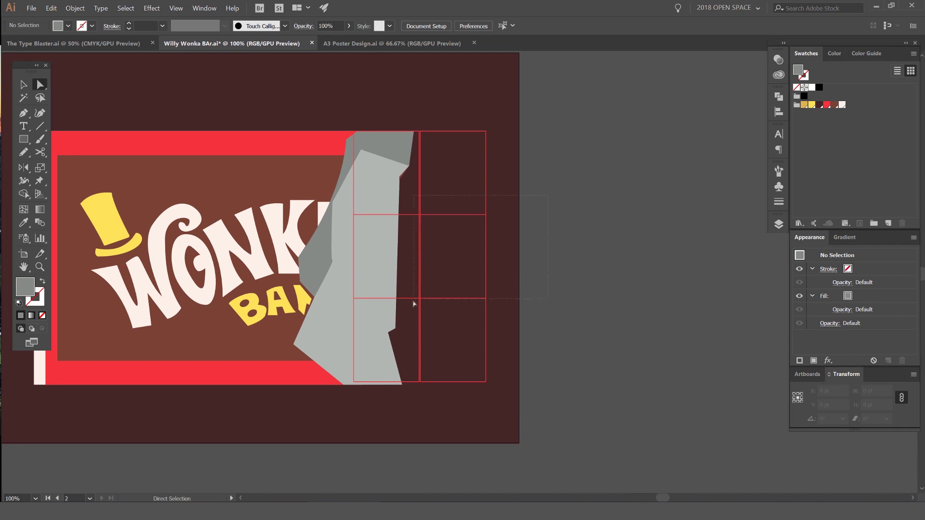
drag(414, 300, 413, 301)
key(ctrl+a)
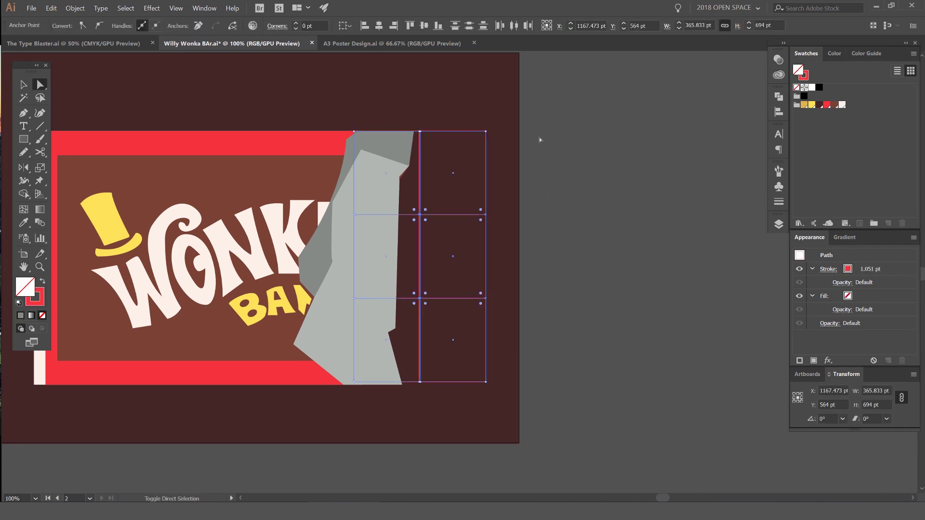
click(75, 8)
mouse_move(106, 32)
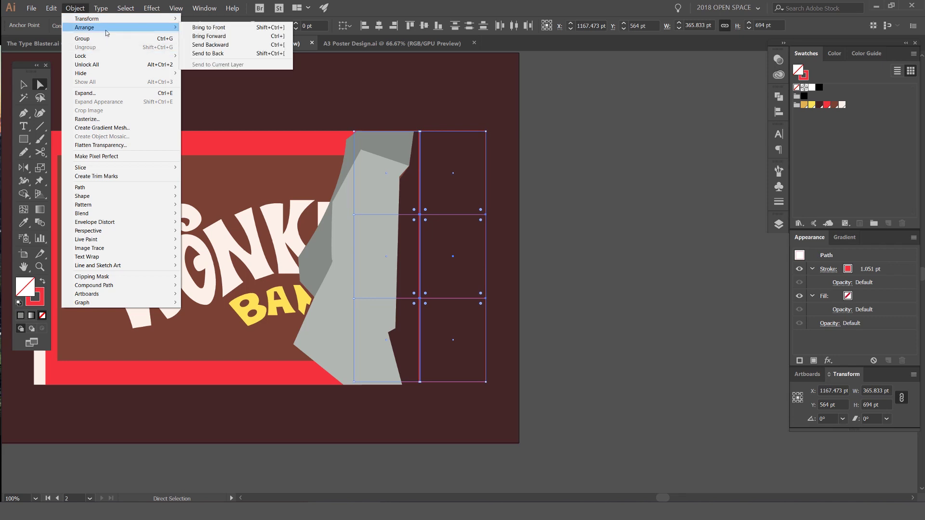
click(219, 54)
Step: Swap fill and stroke on all six chocolate squares so they are solid red without an outline
click(407, 275)
click(420, 296)
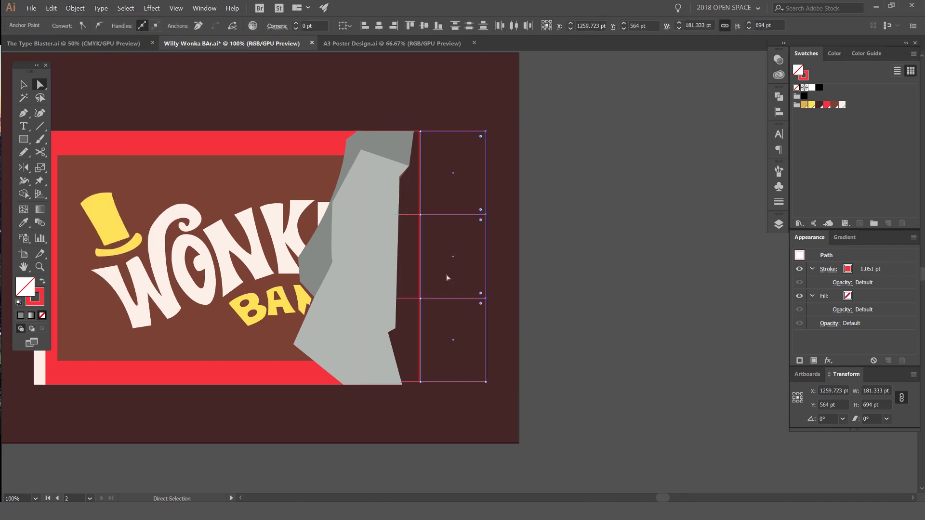
shift+click(413, 317)
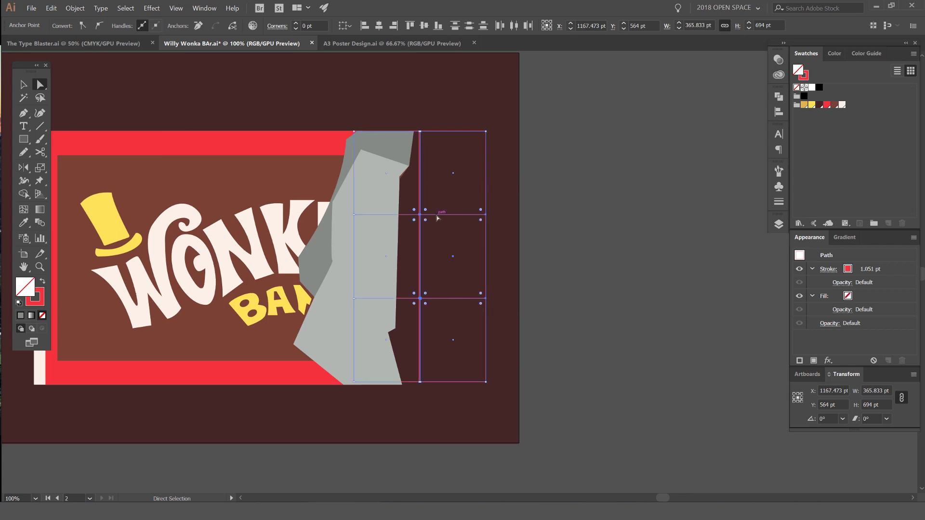
key(shift+x)
click(567, 175)
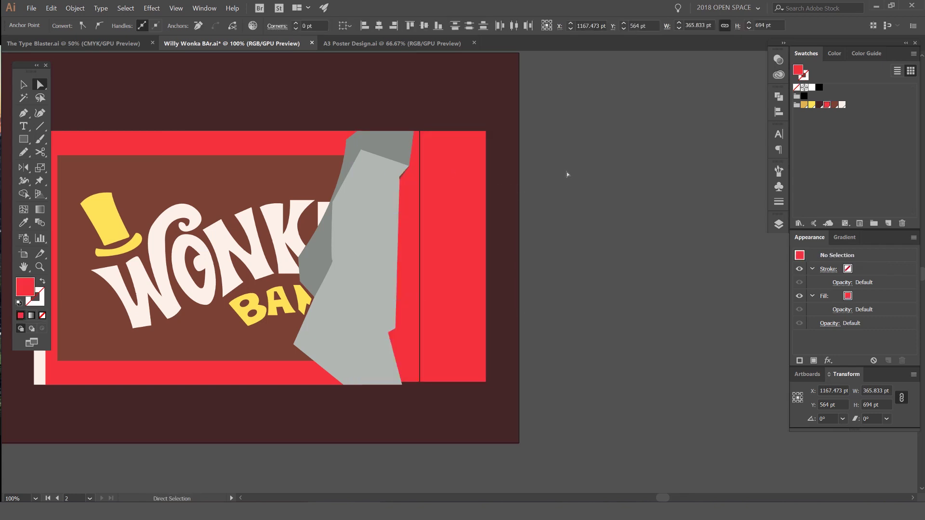
Step: Move the outer column of three chocolate squares against the inner column to close the gap between them
click(452, 247)
scroll(445, 231, up, 3)
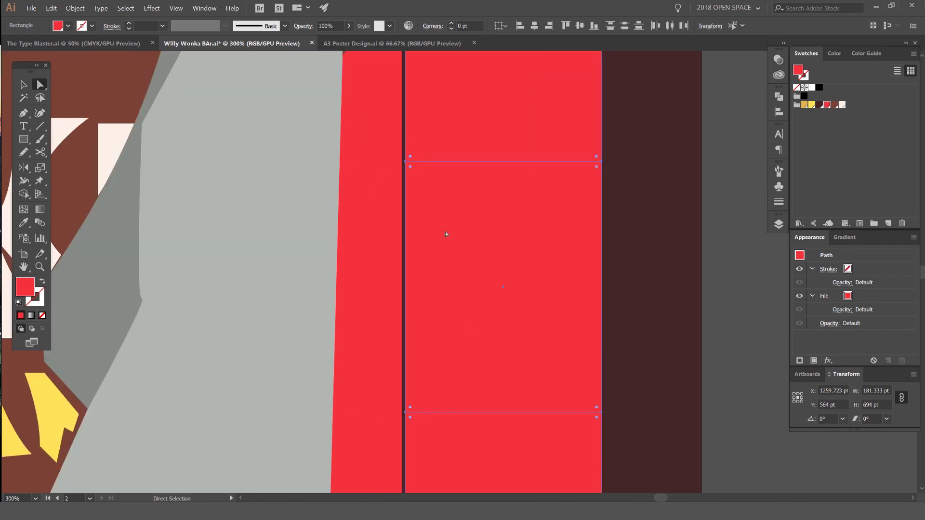
drag(443, 231, 455, 205)
Step: Fill the top square of the outer chocolate column with the brown swatch
key(ctrl+0)
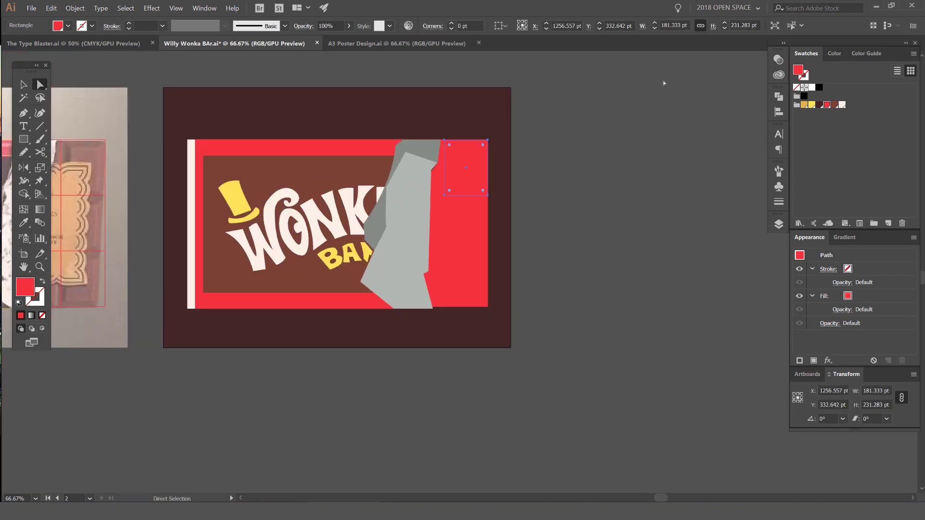
click(834, 107)
key(ctrl+shift+a)
Step: Offset the brown square's path by -30 pt with miter joins to make a smaller rectangle inside it
scroll(470, 141, up, 3)
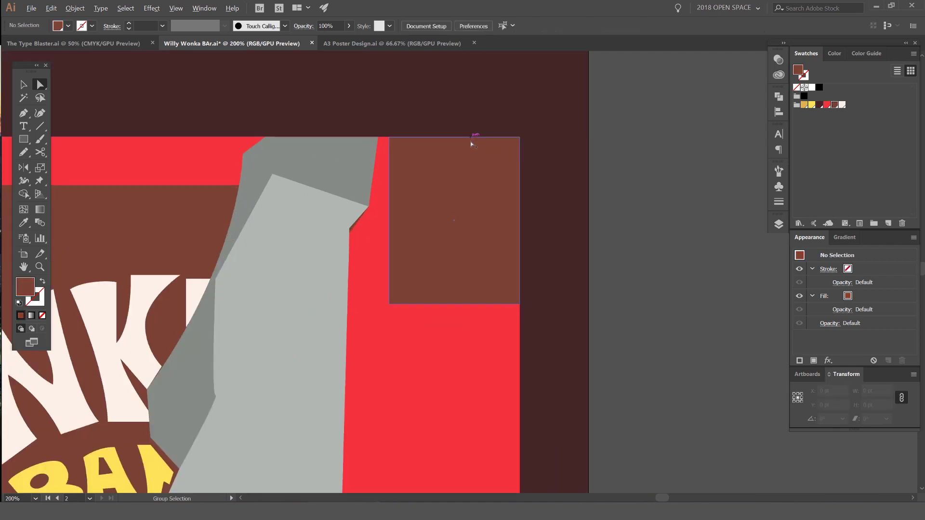
scroll(636, 159, down, 3)
drag(653, 156, 623, 163)
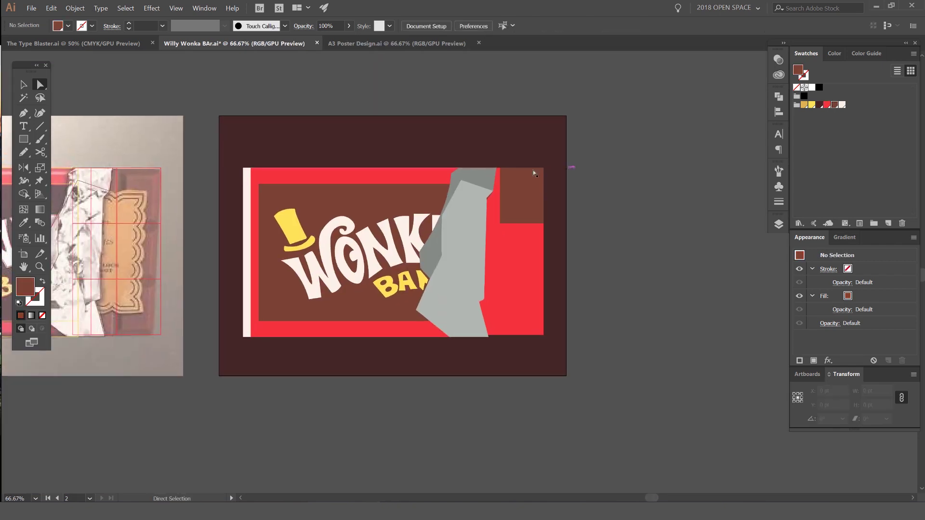
scroll(94, 168, up, 3)
drag(713, 236, 420, 199)
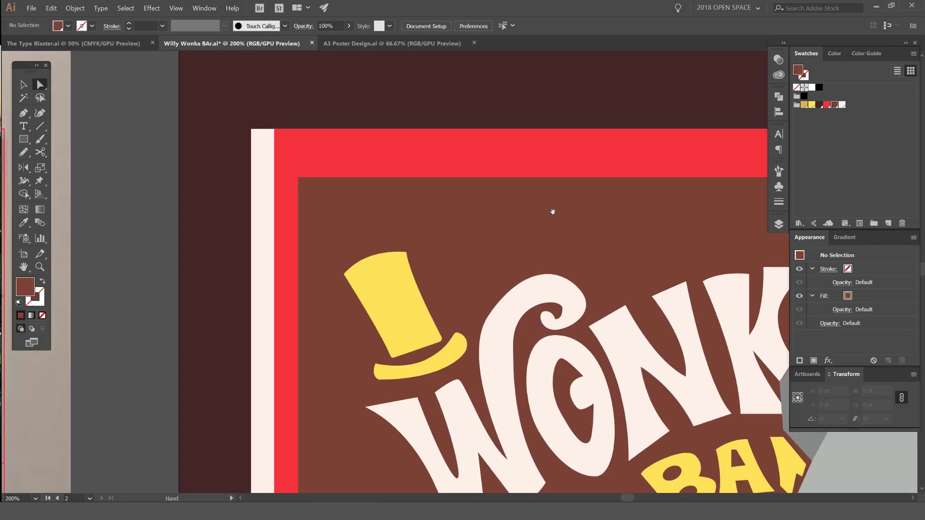
drag(733, 216, 309, 177)
drag(601, 178, 371, 236)
click(401, 179)
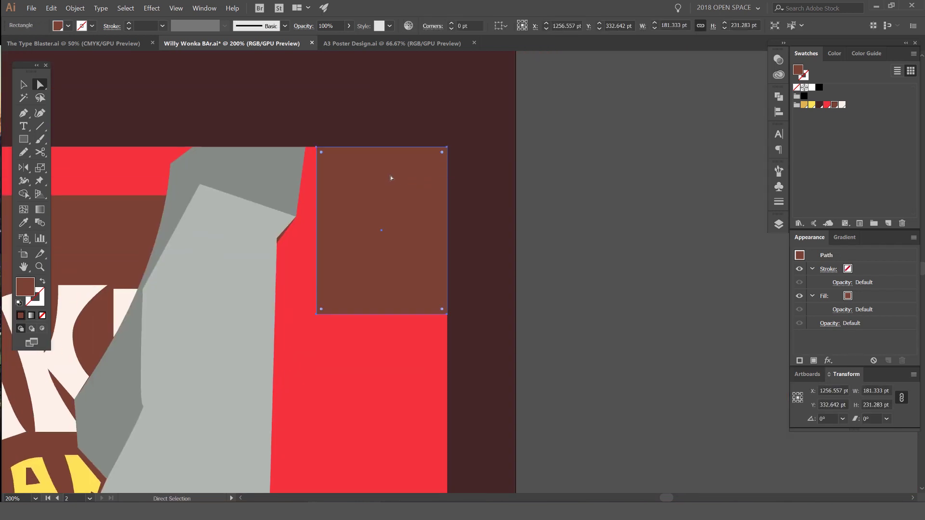
click(75, 8)
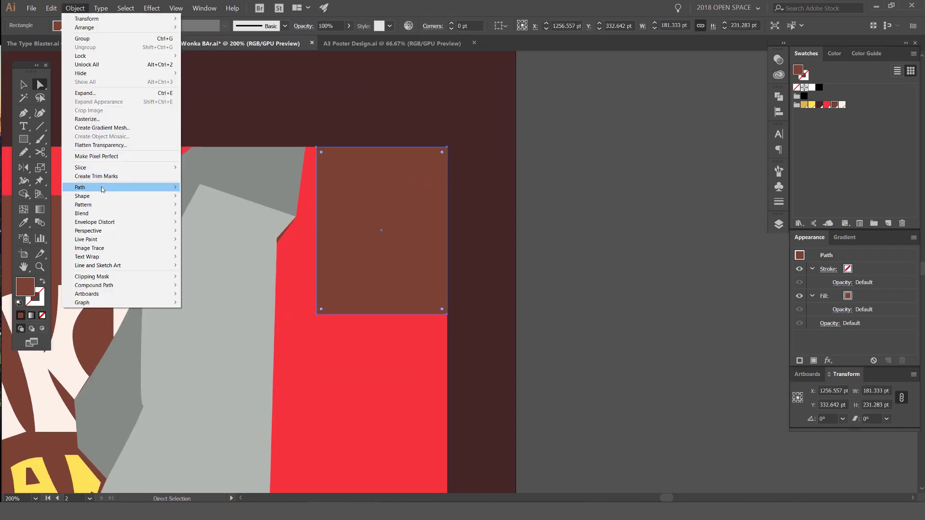
mouse_move(102, 189)
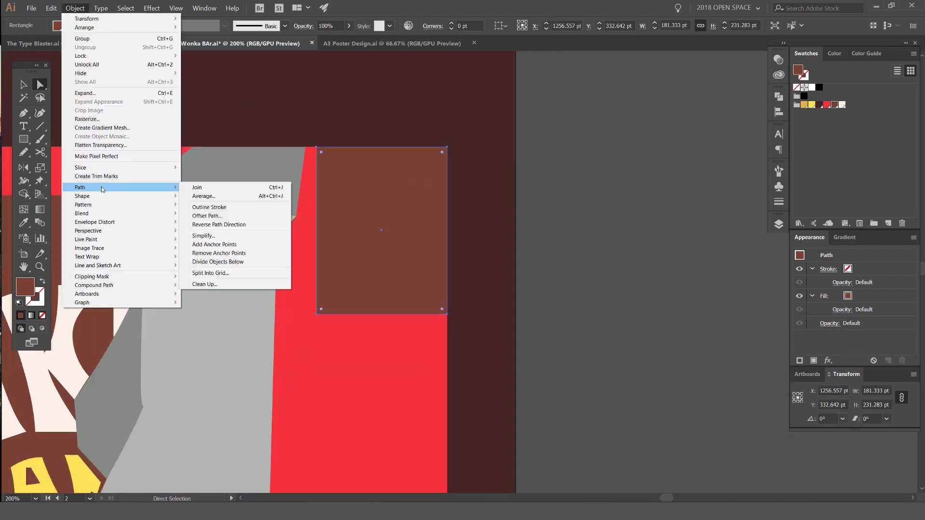
click(229, 217)
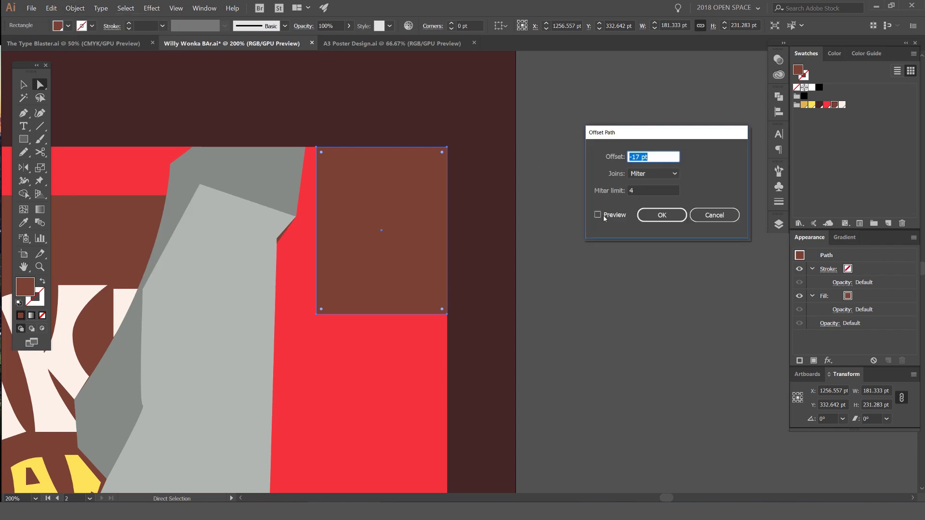
click(599, 217)
scroll(653, 156, down, 7)
scroll(653, 157, down, 6)
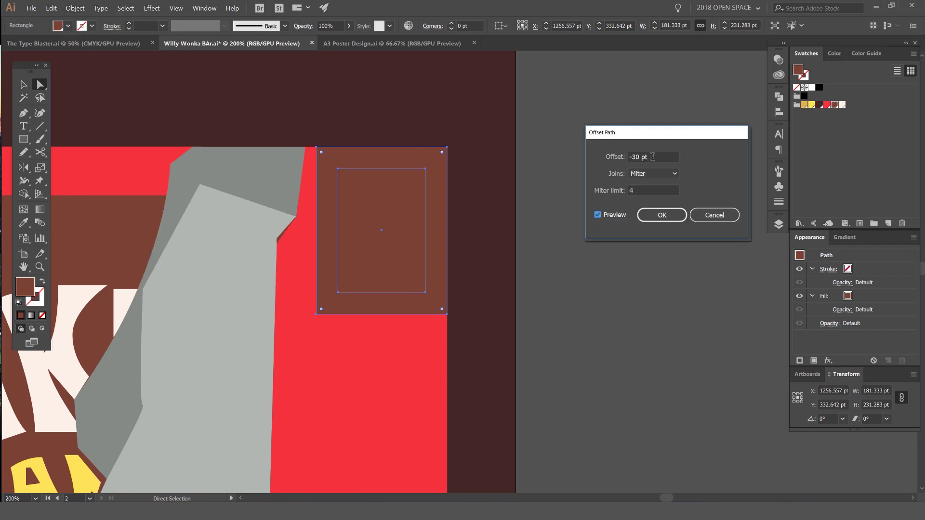
click(662, 215)
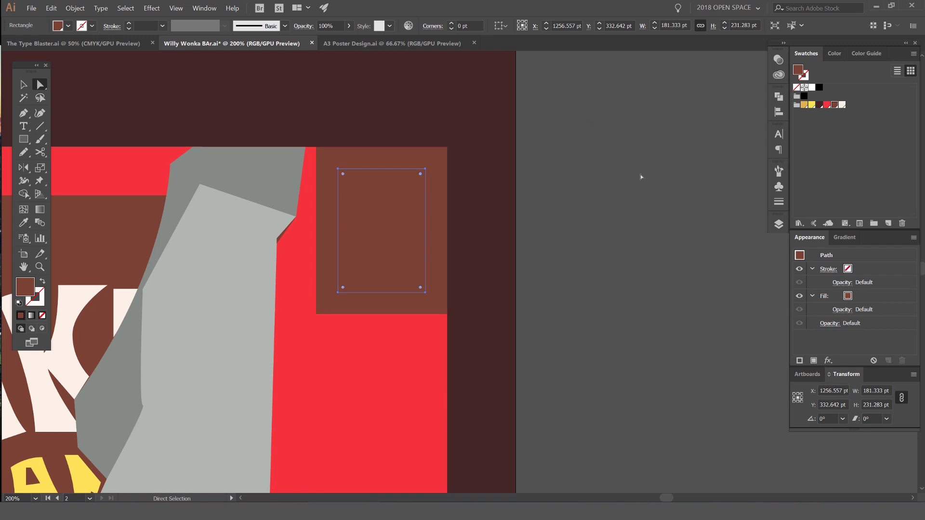
Step: Fill the inner offset rectangle with the off-white swatch and deselect it
click(640, 175)
click(350, 176)
click(821, 106)
click(827, 106)
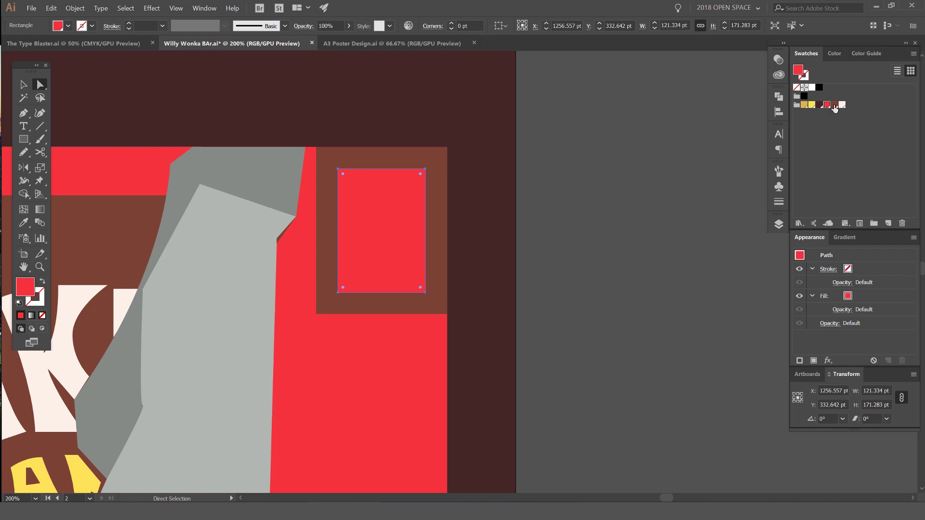
click(842, 105)
click(638, 132)
Step: Draw the top bevel of the chocolate square with the Pen tool, joining the upper corners of the inner and outer rectangles
scroll(347, 175, up, 2)
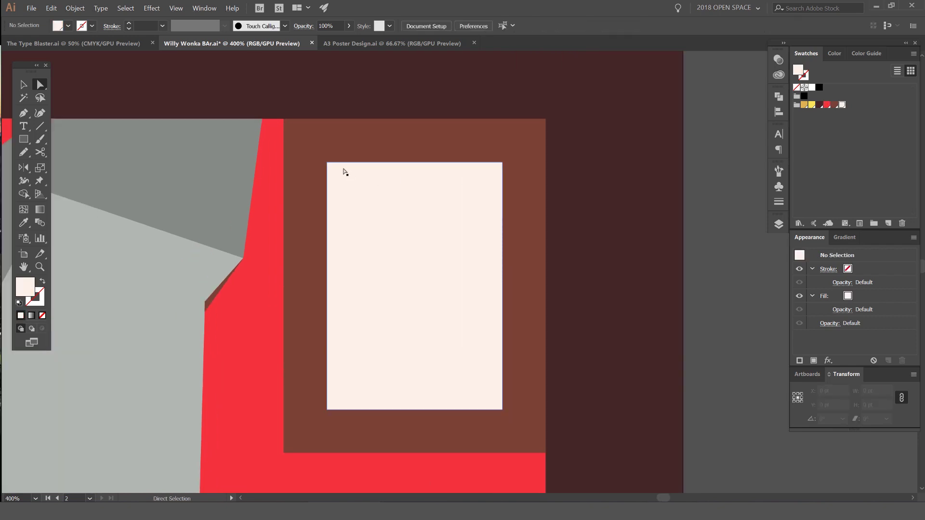
key(p)
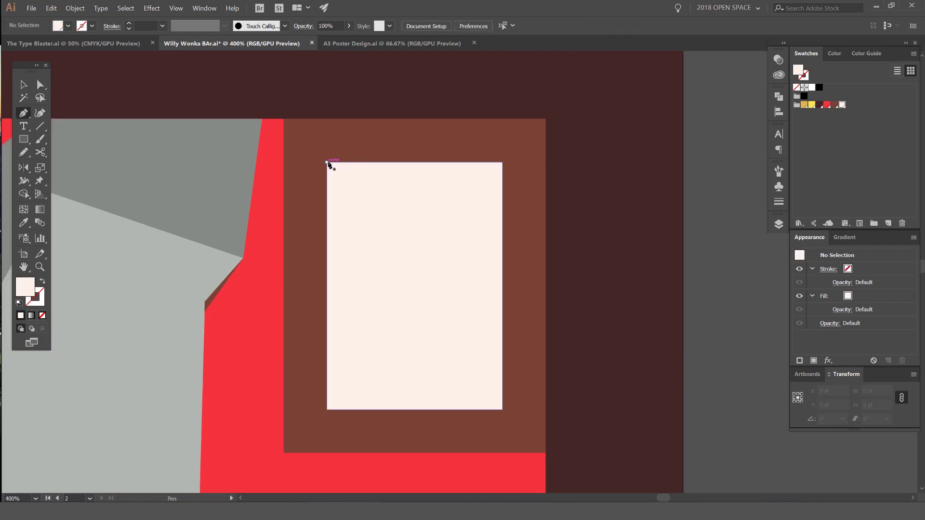
click(327, 163)
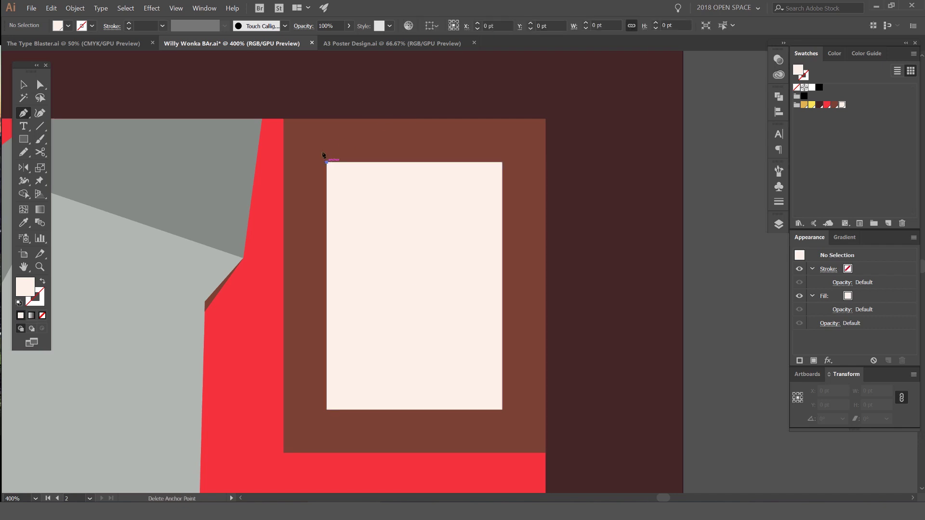
click(283, 119)
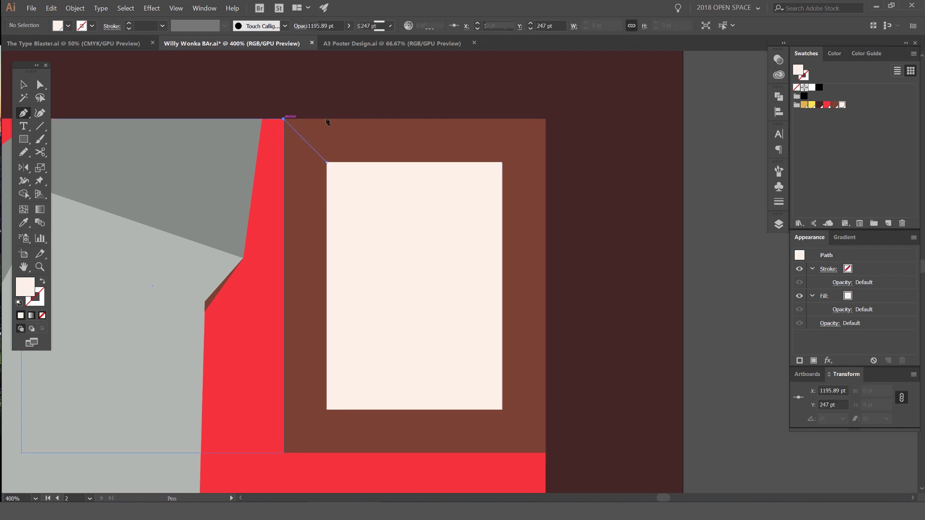
click(545, 119)
click(503, 163)
click(327, 162)
drag(360, 158, 371, 113)
scroll(341, 201, up, 2)
scroll(309, 213, down, 2)
key(v)
key(ctrl+z)
click(580, 181)
Step: Draw the right bevel of the chocolate square as a closed shape between the right corners of the inner and outer rectangles
scroll(561, 206, down, 1)
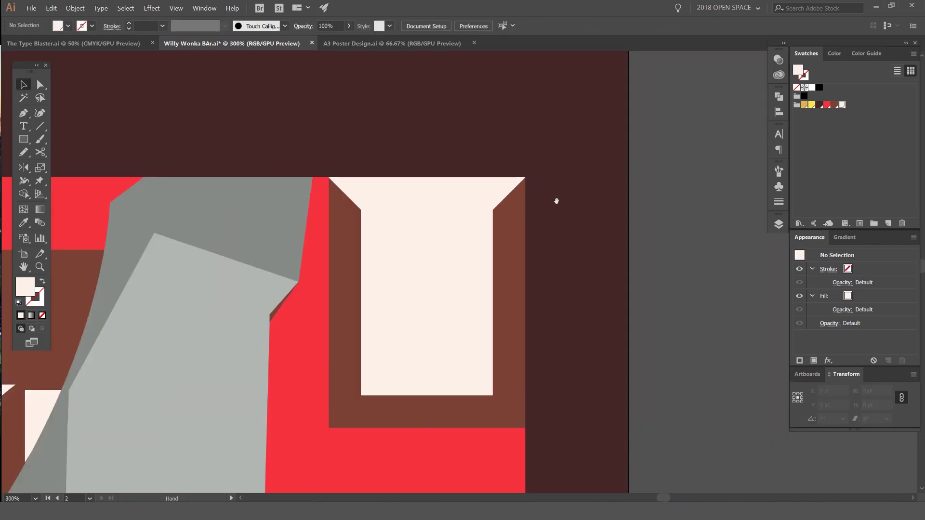
drag(555, 201, 487, 176)
key(p)
click(456, 153)
click(424, 185)
click(424, 371)
click(457, 403)
click(456, 153)
ctrl+click(479, 166)
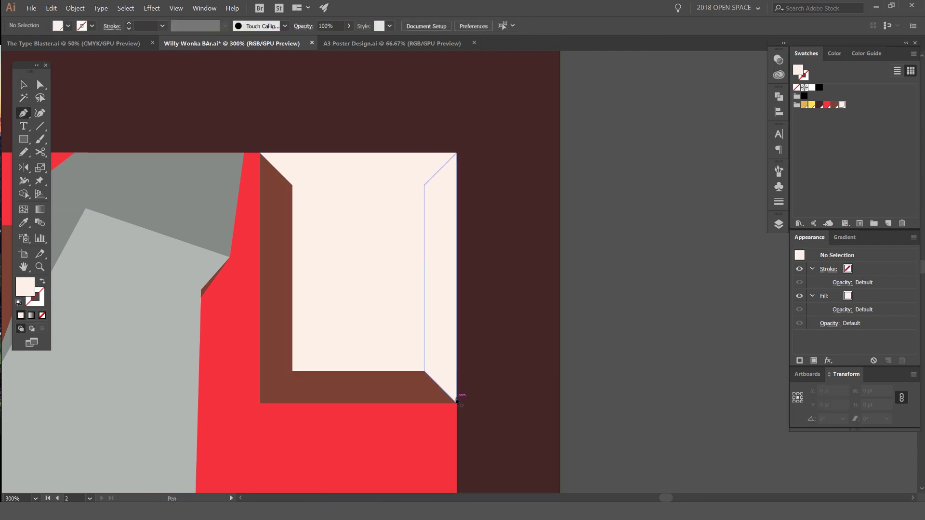
Step: Draw the bottom bevel of the chocolate square between the lower corners of the inner and outer rectangles
click(424, 371)
click(292, 371)
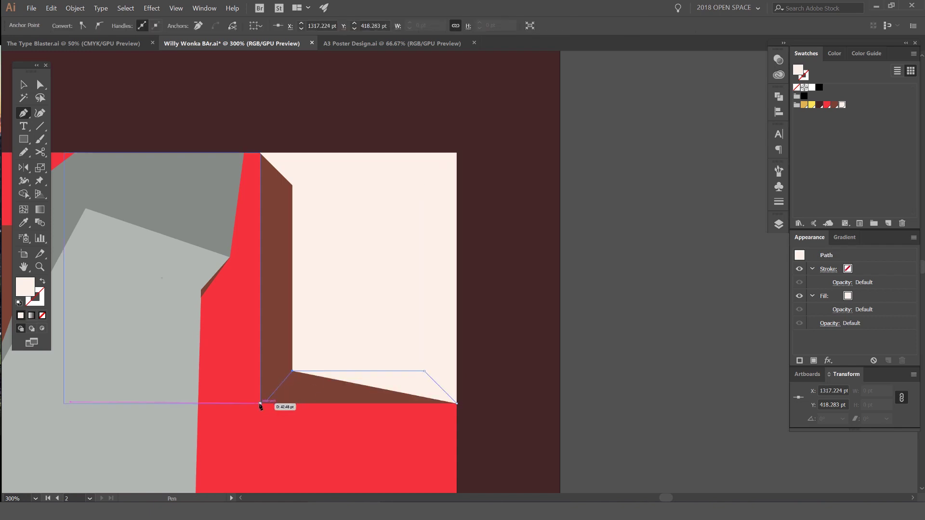
click(261, 403)
click(457, 403)
ctrl+click(477, 378)
Step: Draw the left bevel of the chocolate square as a closed shape between the left corners of both rectangles
click(260, 153)
click(260, 403)
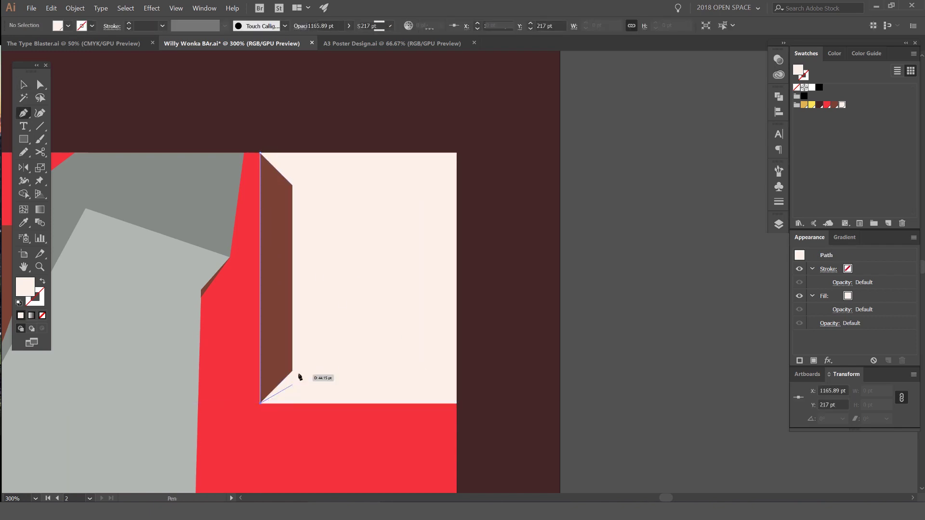
click(293, 371)
click(293, 186)
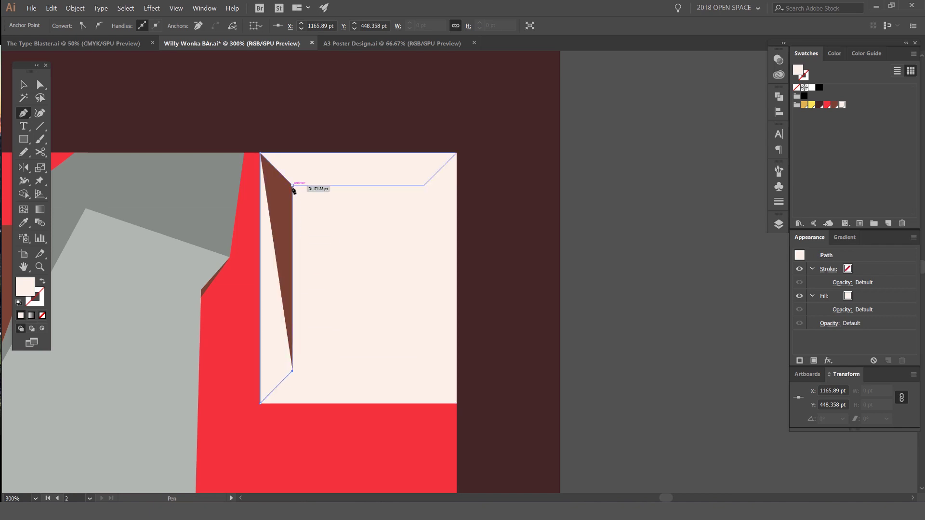
click(260, 153)
key(ctrl)
click(332, 132)
Step: Put the brown swatch into a new colour group, keeping the suggested group name
scroll(332, 132, down, 2)
drag(359, 141, 673, 119)
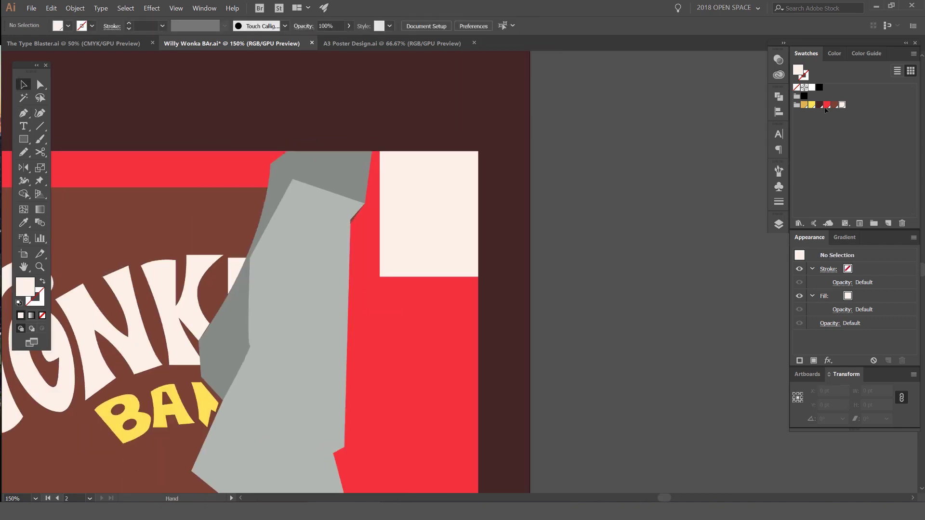
click(834, 105)
click(873, 223)
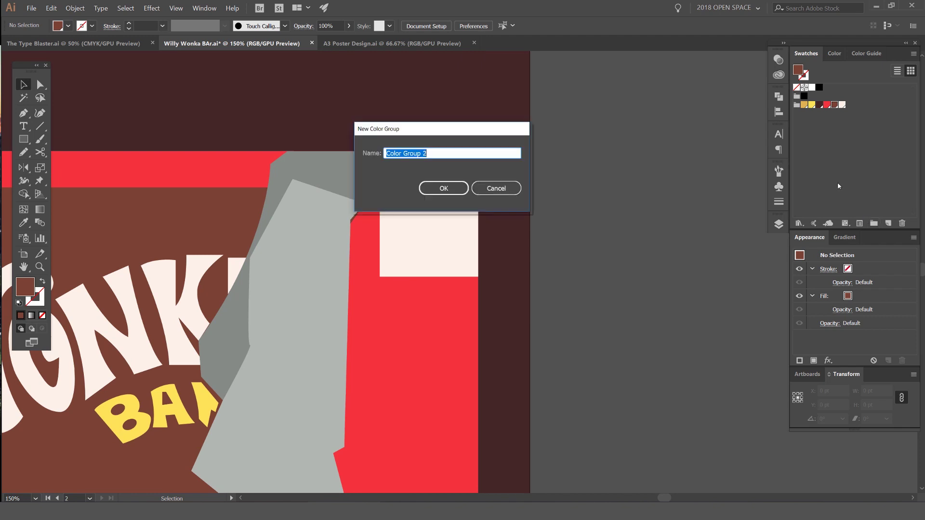
key(Return)
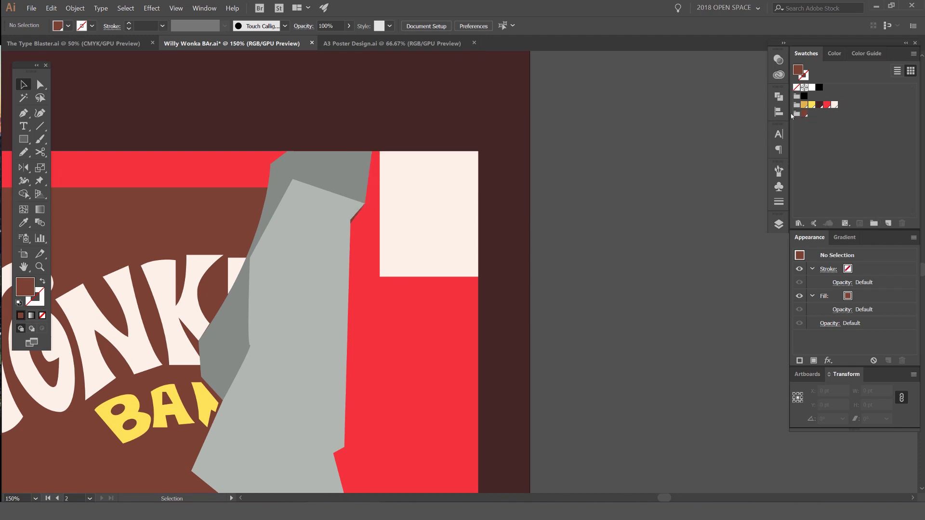
Step: Generate a colour harmony from the brown swatch using the Shades harmony rule
scroll(460, 140, down, 3)
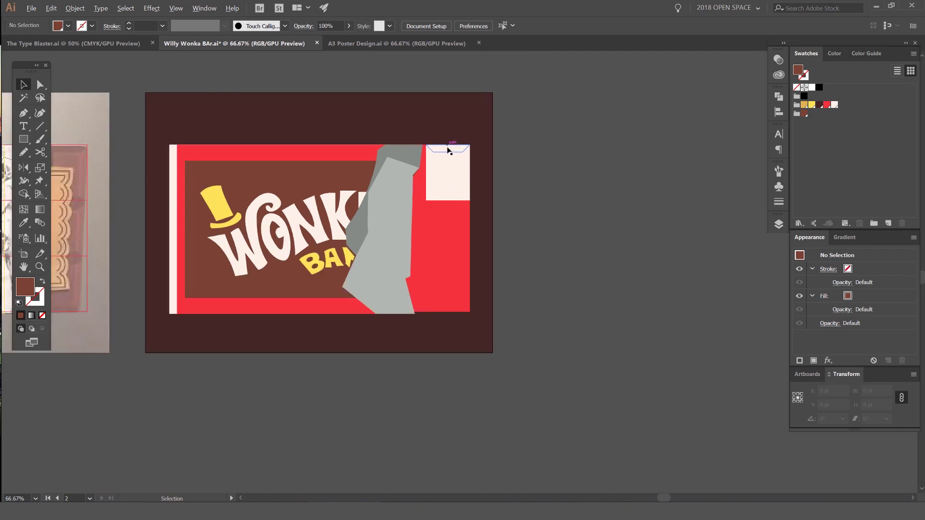
scroll(449, 146, up, 3)
drag(807, 118, 810, 117)
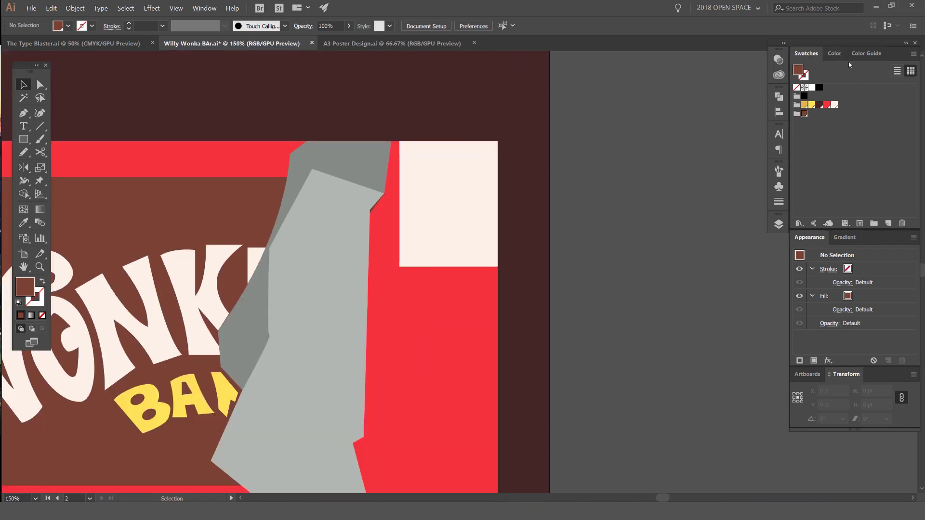
click(862, 54)
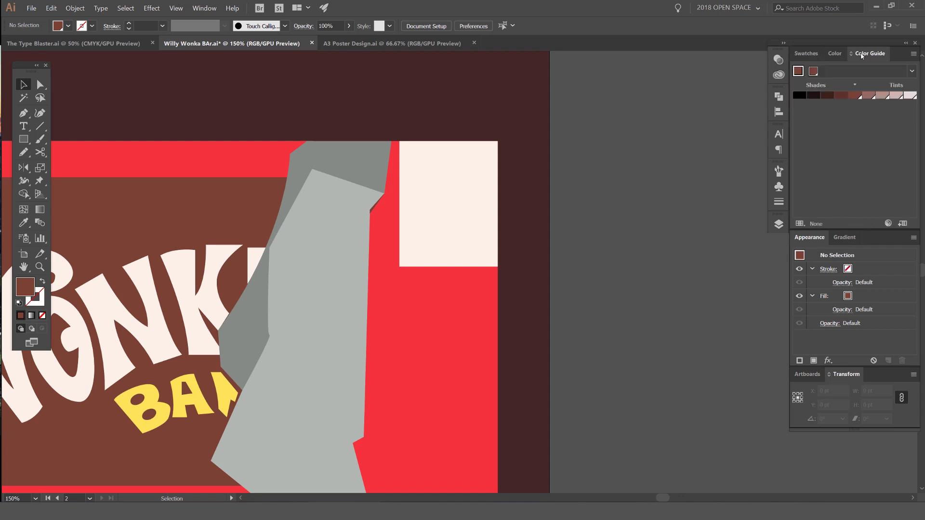
click(910, 73)
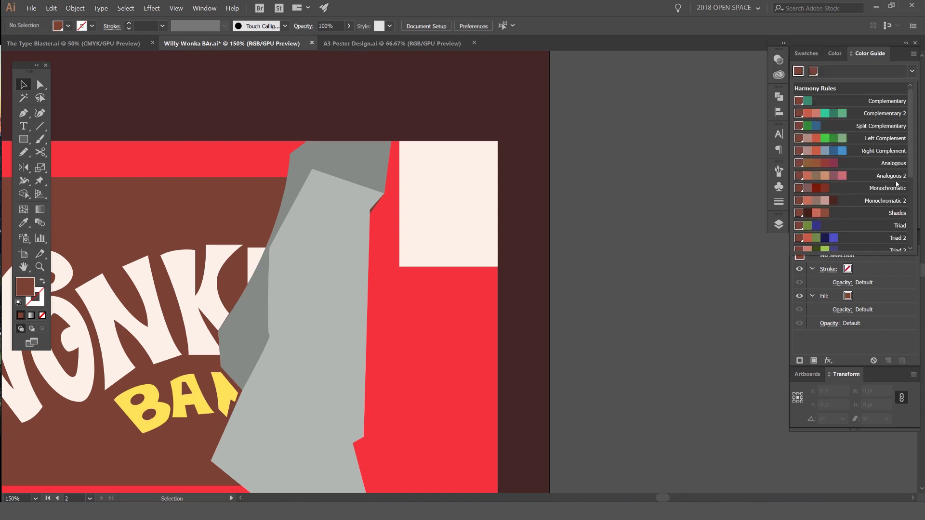
scroll(831, 211, down, 3)
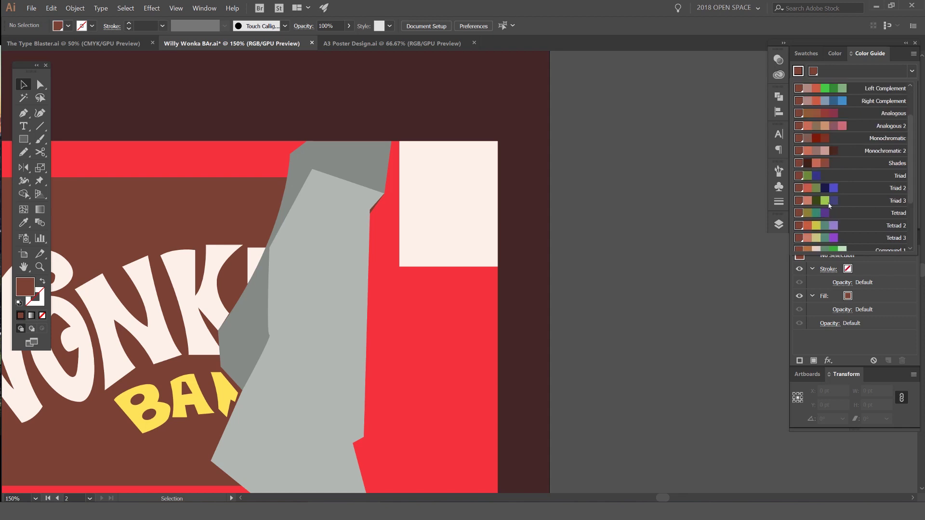
click(856, 166)
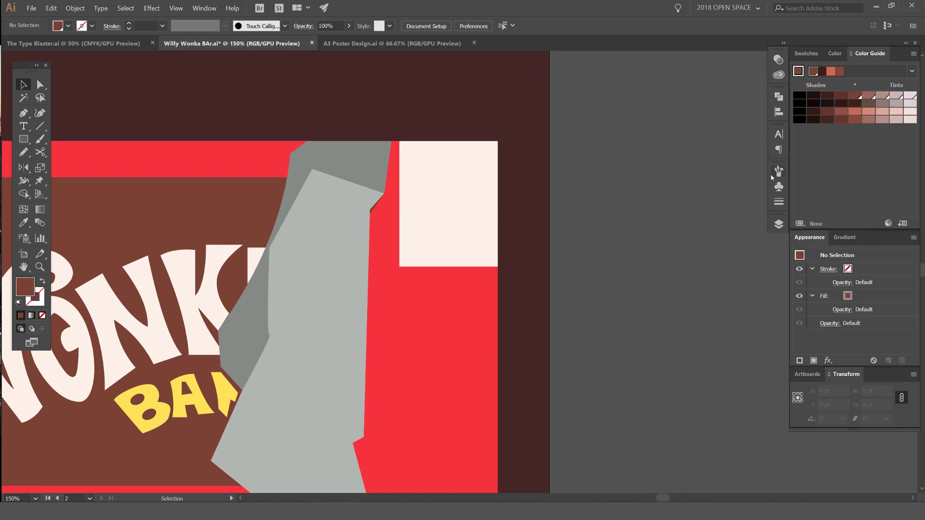
Step: Save the generated Shades harmony as a new colour group among the swatches
click(806, 54)
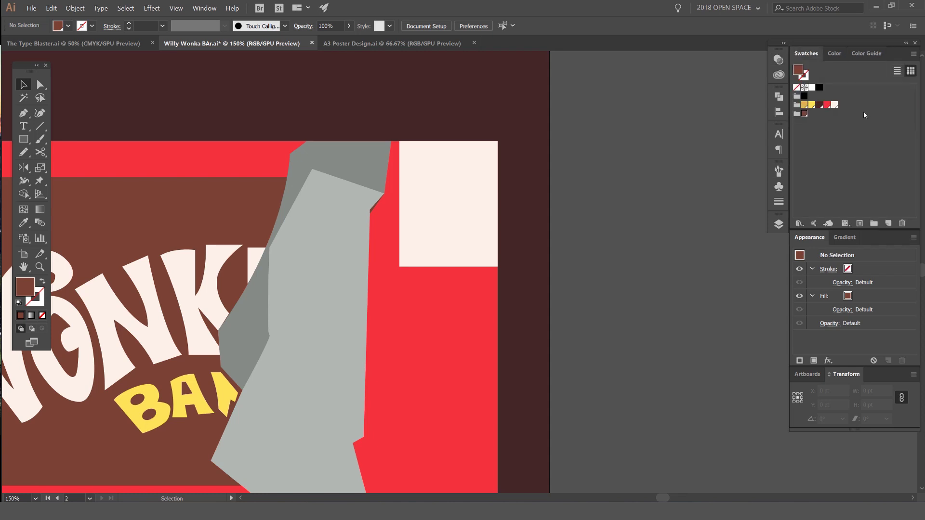
click(874, 57)
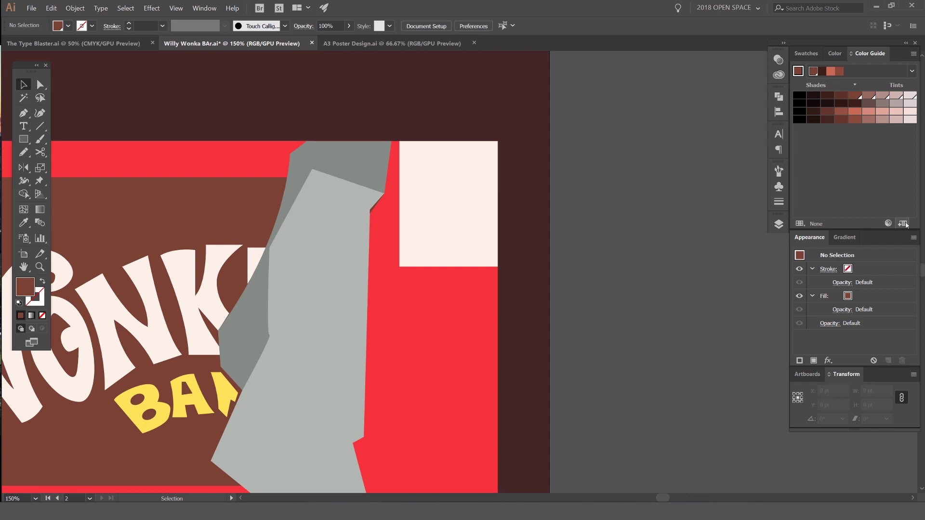
click(806, 53)
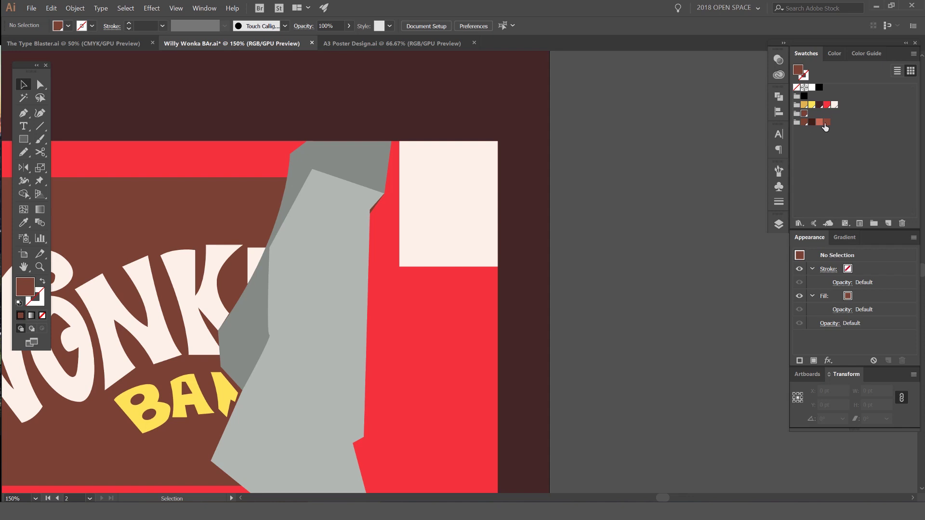
Step: Fill the chocolate square's left bevel with the darkest brown of the Shades group and its top bevel with the reddish mid-brown
key(a)
click(436, 158)
key(ctrl+plus)
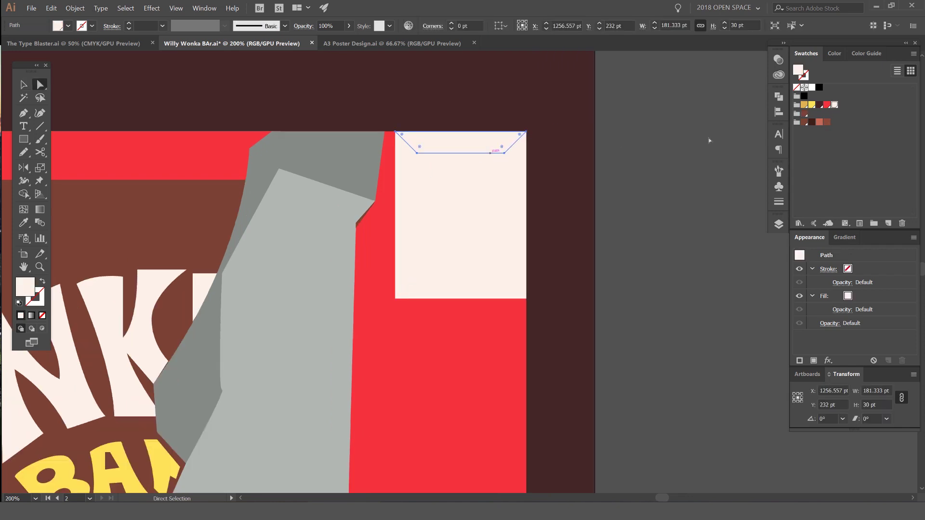
key(ctrl+alt+0)
click(667, 151)
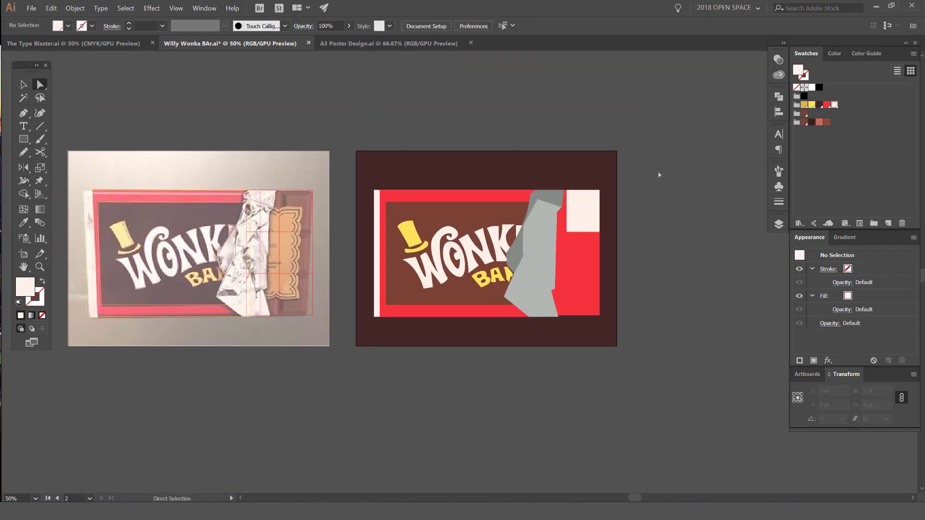
scroll(654, 184, up, 3)
click(403, 241)
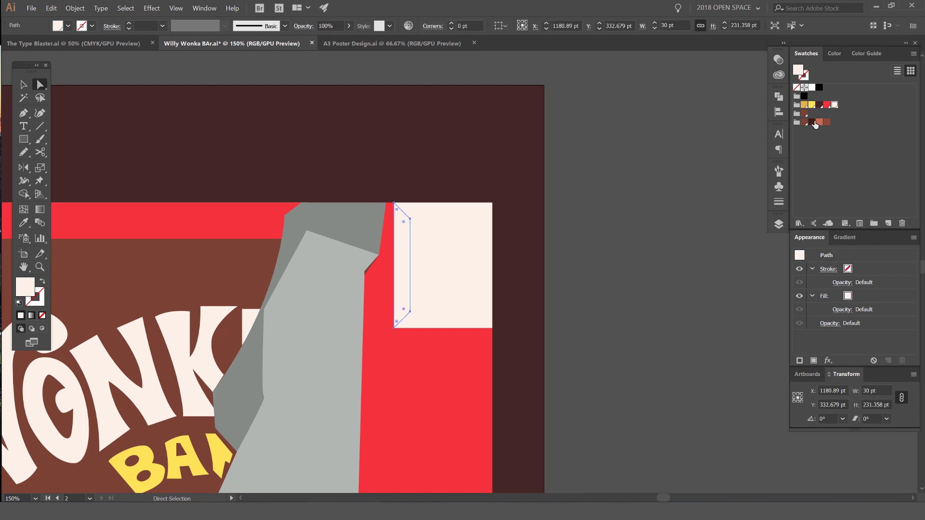
click(812, 123)
click(607, 155)
click(450, 205)
click(827, 122)
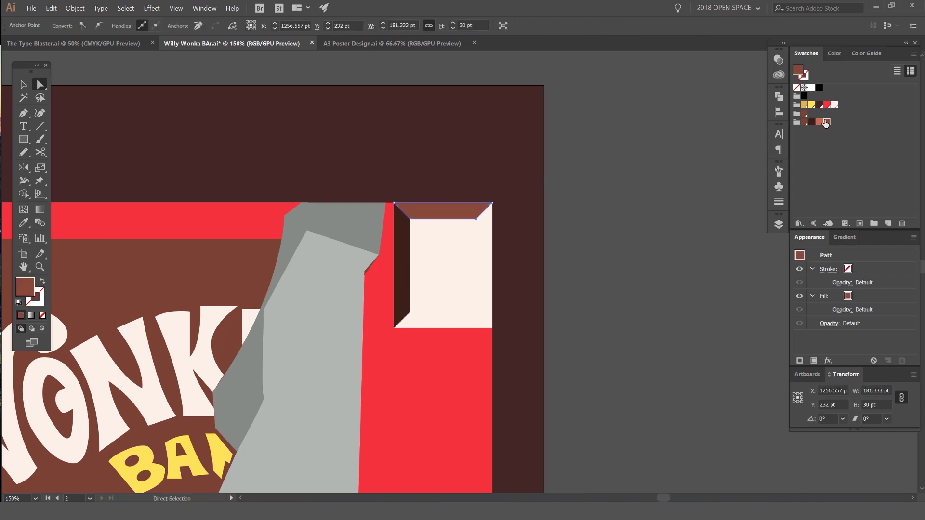
Step: Fill the chocolate square's bottom bevel and centre face with the lightest brown of the Shades group
click(479, 320)
click(820, 122)
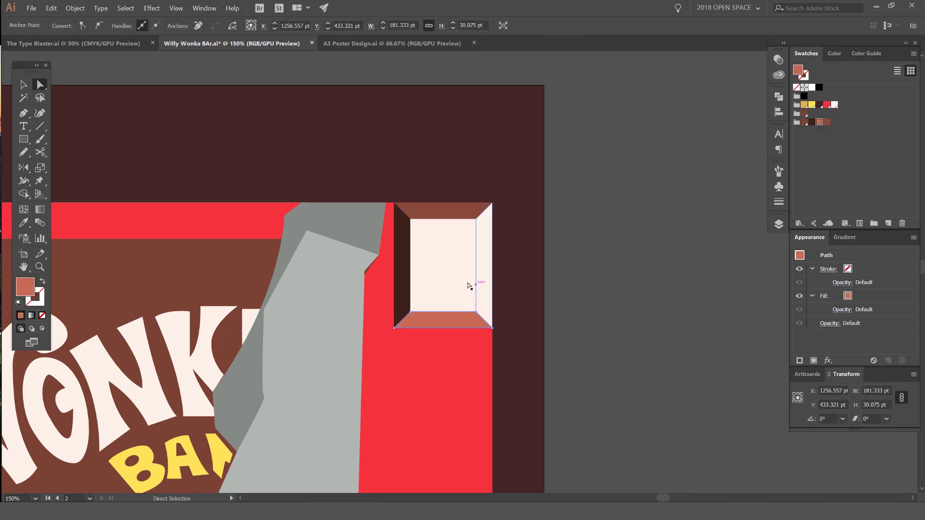
click(444, 265)
click(820, 122)
Step: Fill the chocolate square's right bevel with the reddish mid-brown and copy that fill onto the bottom bevel
click(484, 265)
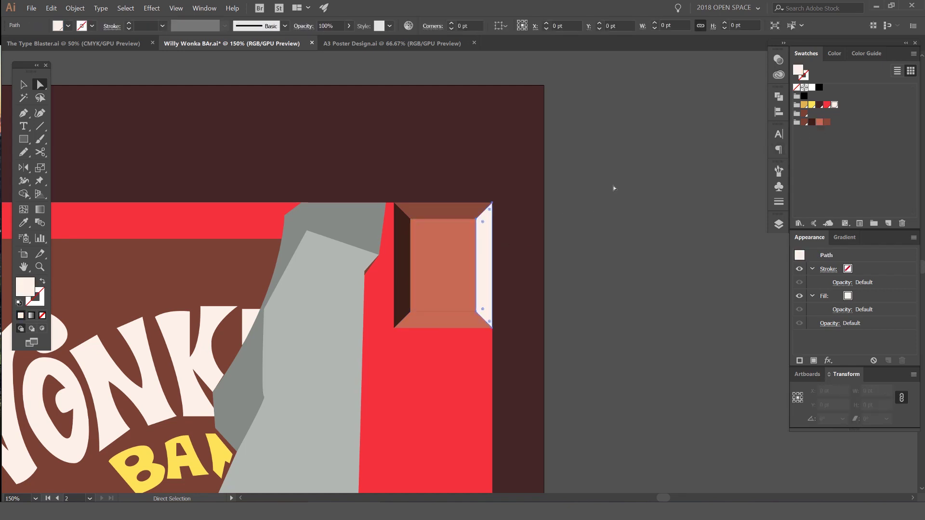
click(826, 122)
click(547, 268)
click(443, 315)
key(i)
click(487, 290)
key(a)
click(605, 242)
Step: Darken the right bevel's brown fill by raising its black component in steps of ten
scroll(534, 276, down, 3)
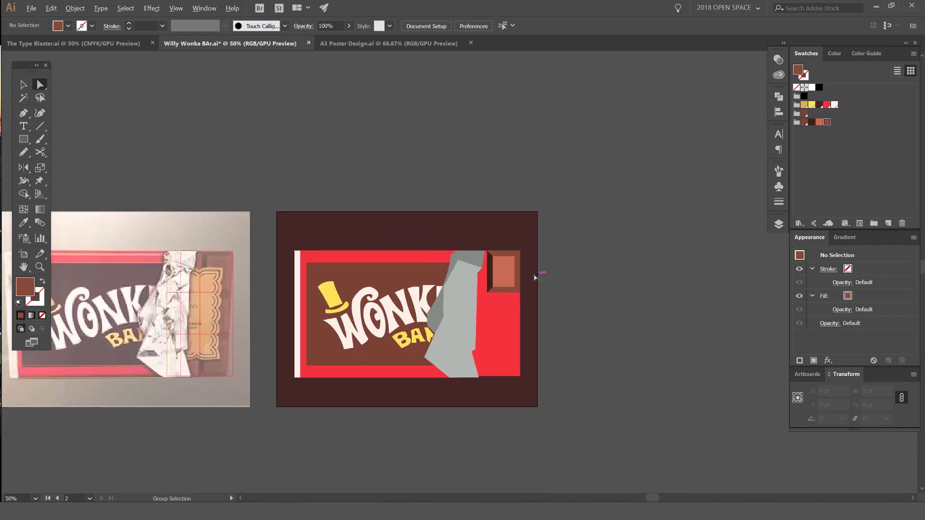
scroll(474, 264, up, 2)
scroll(552, 243, down, 2)
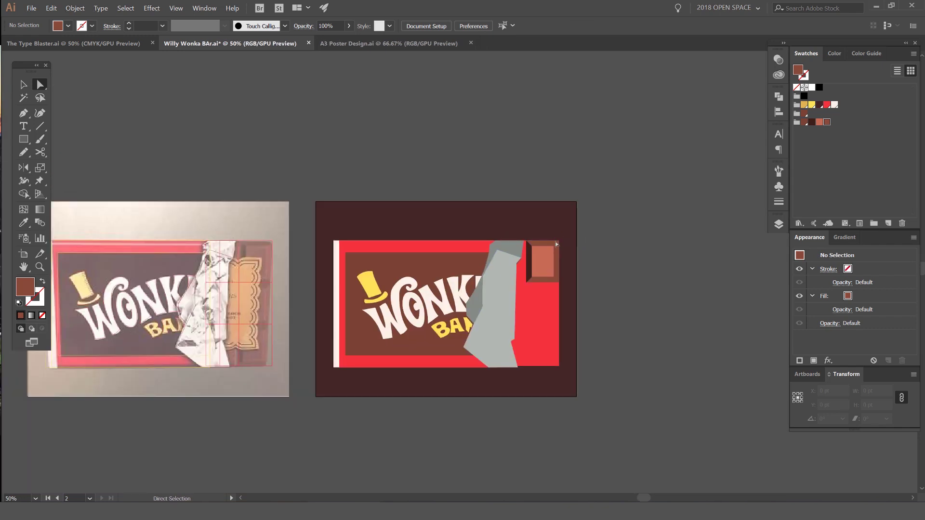
scroll(240, 244, up, 3)
drag(335, 270, 319, 167)
scroll(320, 188, down, 2)
drag(713, 179, 487, 187)
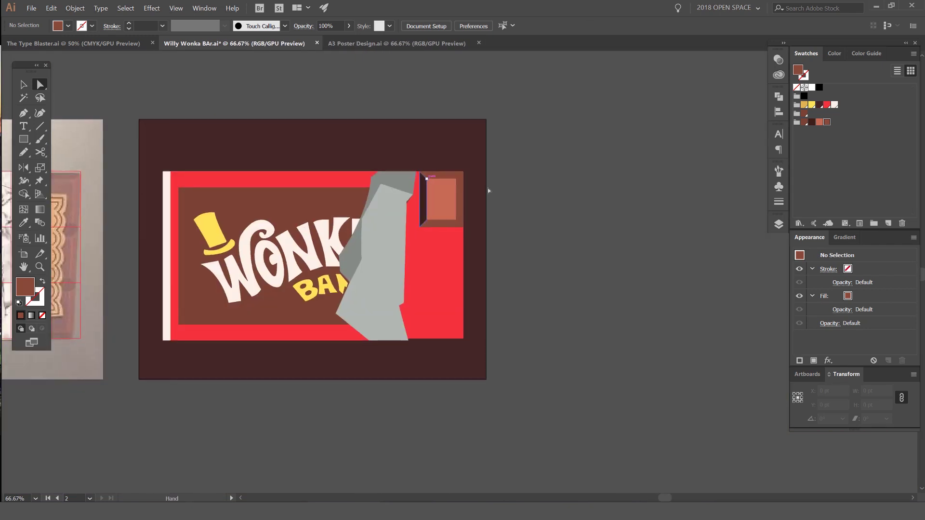
scroll(487, 187, up, 3)
click(393, 181)
click(839, 54)
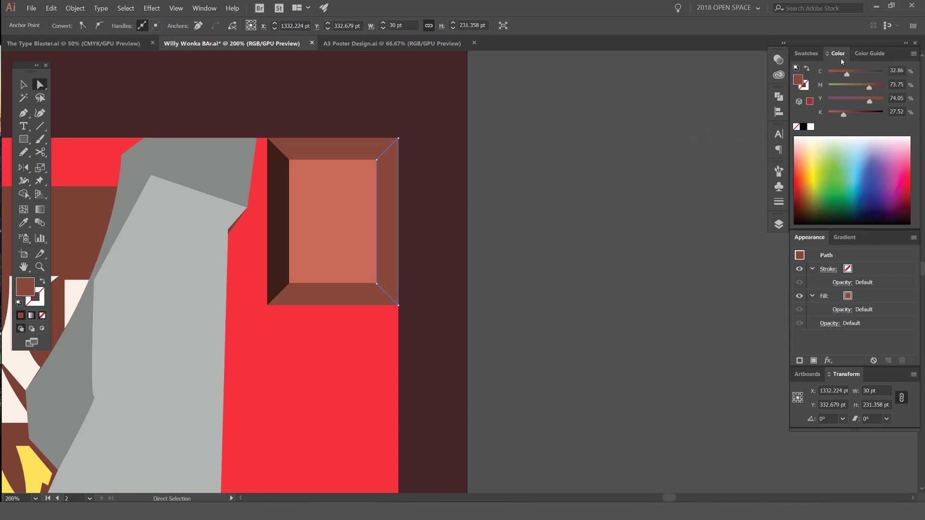
key(shift+Up)
key(shift+Up)
key(shift+Up)
key(shift+Down)
Step: Save the darkened brown as a new swatch and move it into the Shades colour group
click(809, 55)
click(887, 223)
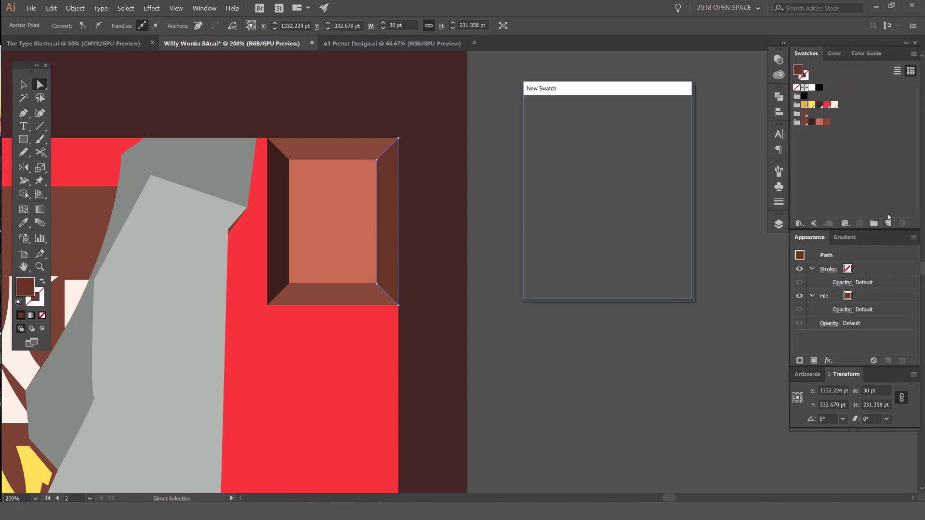
key(Return)
drag(827, 88, 810, 123)
Step: Switch the colour sliders to the HSB model
click(838, 54)
click(913, 54)
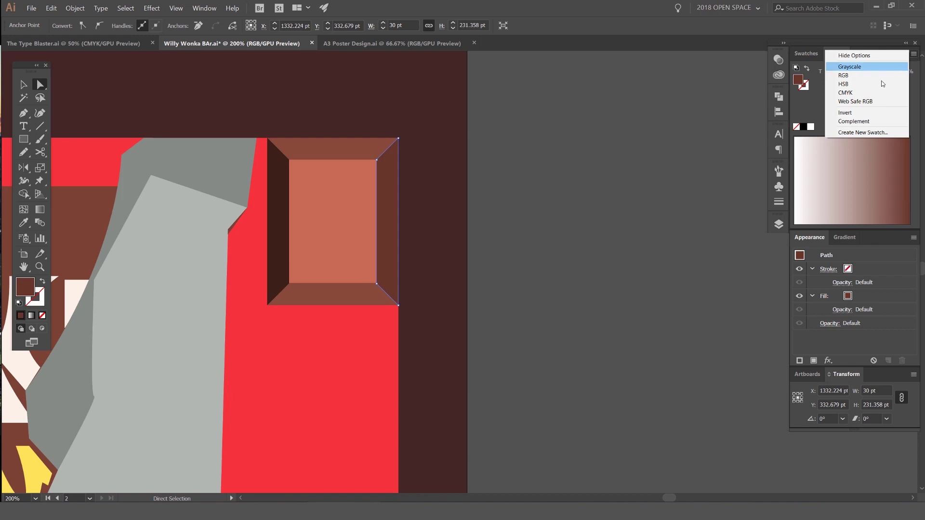
click(854, 84)
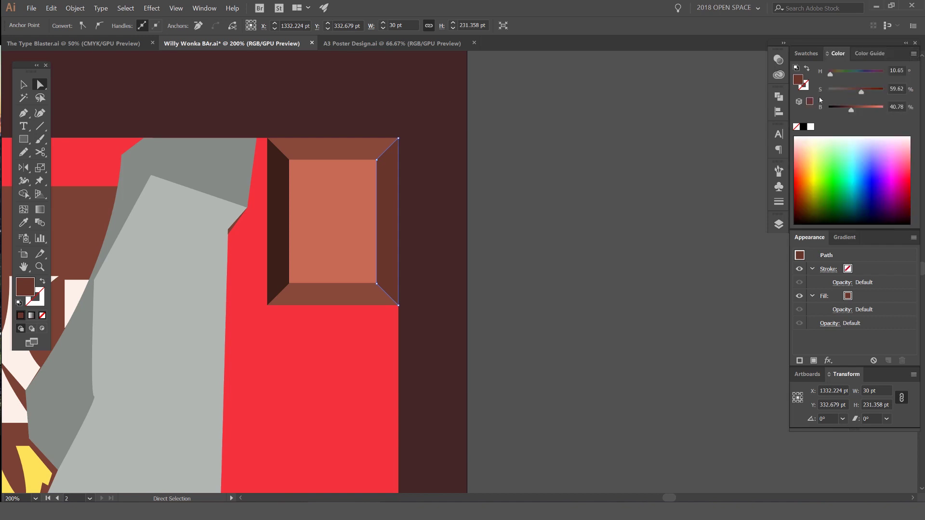
Step: Try a brighter right bevel fill, starting at 70% brightness and adjusting it in steps of ten
double_click(895, 106)
text(70)
key(Return)
key(shift+Down)
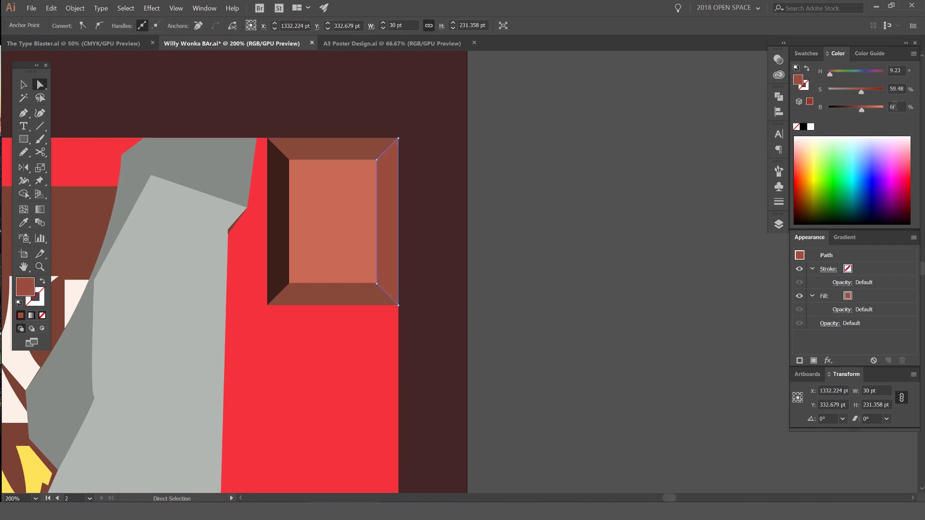
key(shift+Down)
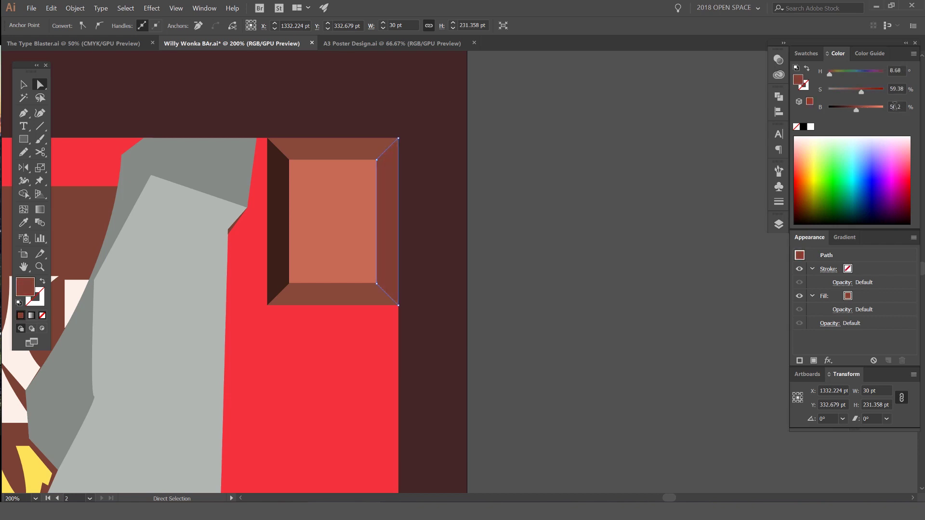
key(shift+Up)
key(shift+Down)
Step: Fill the right bevel with the new darkened brown swatch from the Shades group
click(807, 54)
click(819, 124)
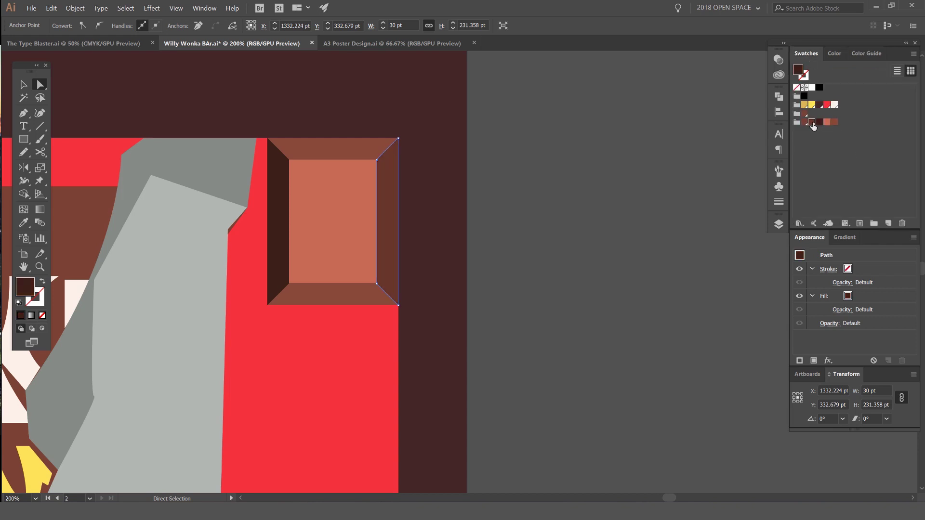
click(812, 123)
click(594, 134)
Step: Copy the right bevel's dark brown onto the top bevel, and give the right bevel the bottom bevel's mid-brown
scroll(526, 172, down, 2)
scroll(433, 149, up, 2)
click(422, 173)
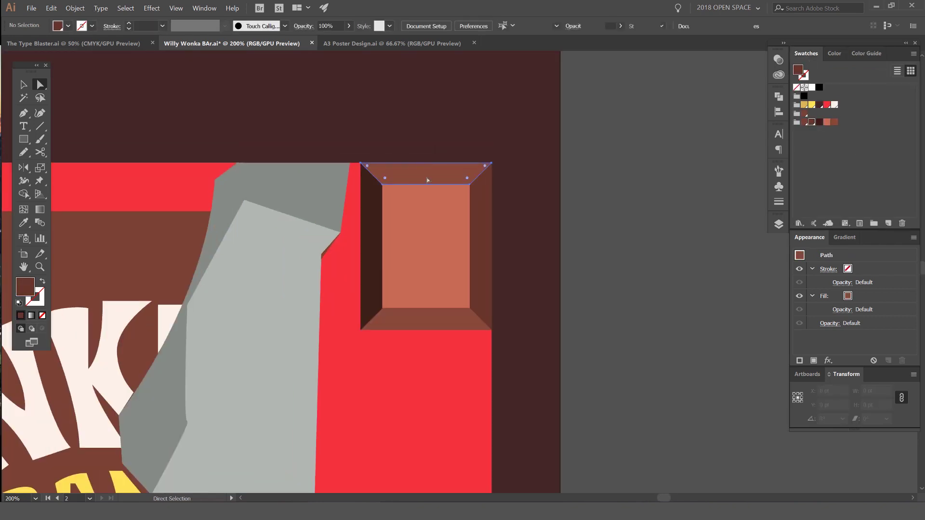
key(i)
click(480, 202)
key(a)
click(481, 206)
key(i)
click(418, 312)
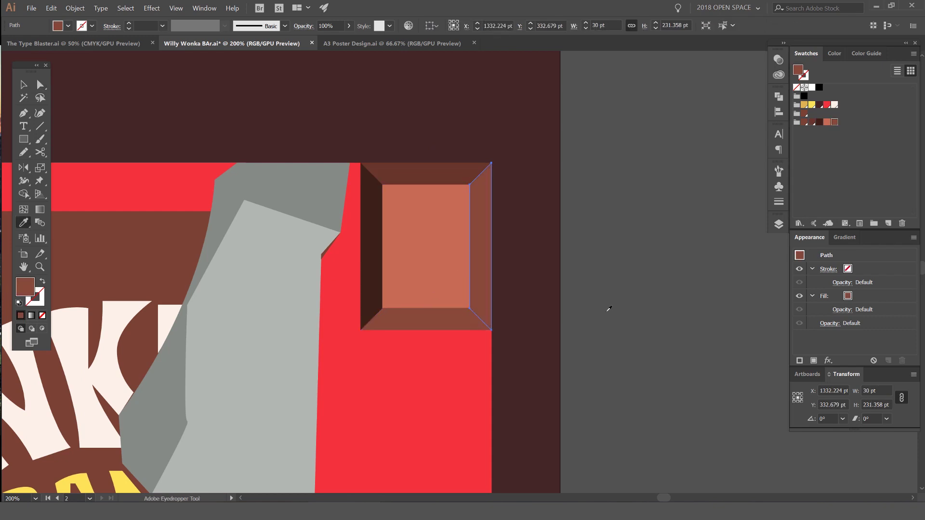
Step: Fill the bottom bevel with the new darkened brown swatch
key(a)
click(448, 322)
click(813, 123)
click(666, 166)
drag(486, 222, 520, 219)
key(ctrl+z)
Step: Delete the two plain red rectangles below the finished chocolate square
scroll(663, 189, down, 2)
drag(577, 254, 543, 240)
key(v)
click(516, 326)
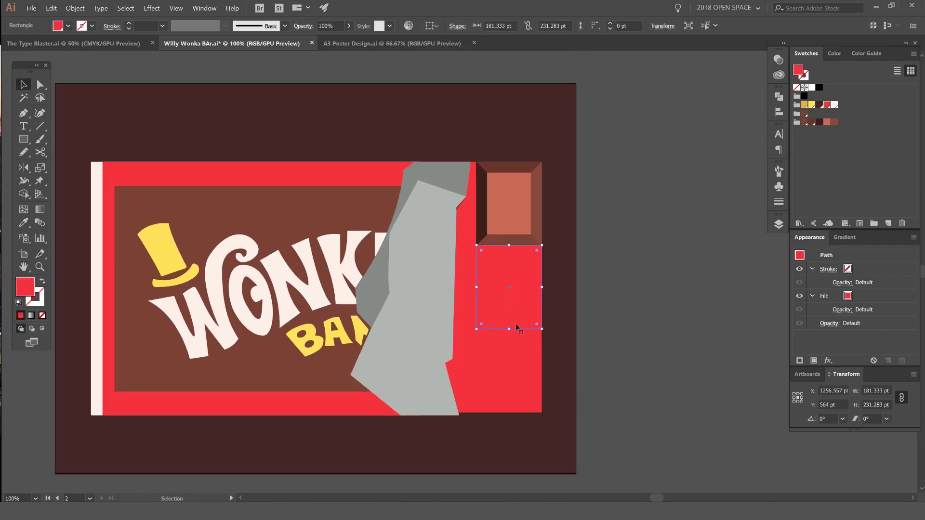
key(Delete)
click(523, 344)
key(Delete)
Step: Duplicate the finished chocolate square twice straight down to build a column of three
drag(560, 129, 498, 251)
drag(507, 189, 507, 272)
key(ctrl+d)
click(594, 258)
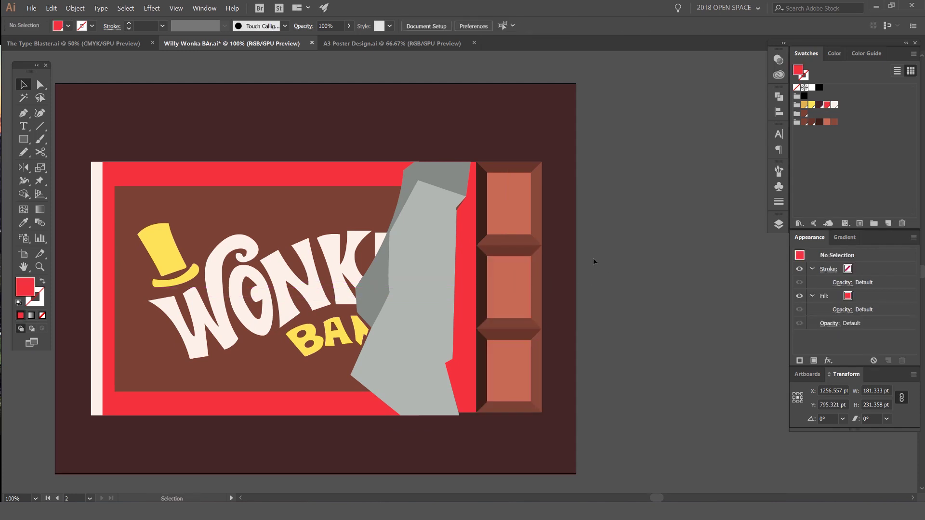
Step: Delete the three red rectangles between the foil and the chocolate column
click(469, 239)
shift+click(470, 287)
shift+click(472, 338)
key(Delete)
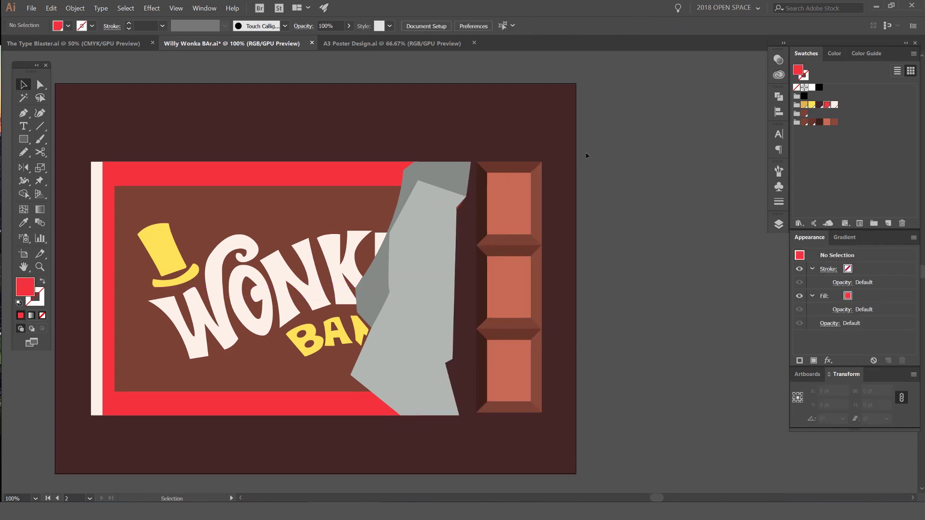
Step: Duplicate the whole column of chocolate squares to the left, partly behind the torn foil
drag(587, 156, 520, 392)
drag(523, 270, 461, 267)
click(616, 215)
Step: Send the three squares of the copied column backward in the stacking order
click(456, 217)
shift+click(461, 279)
shift+click(448, 356)
key(ctrl+bracketleft)
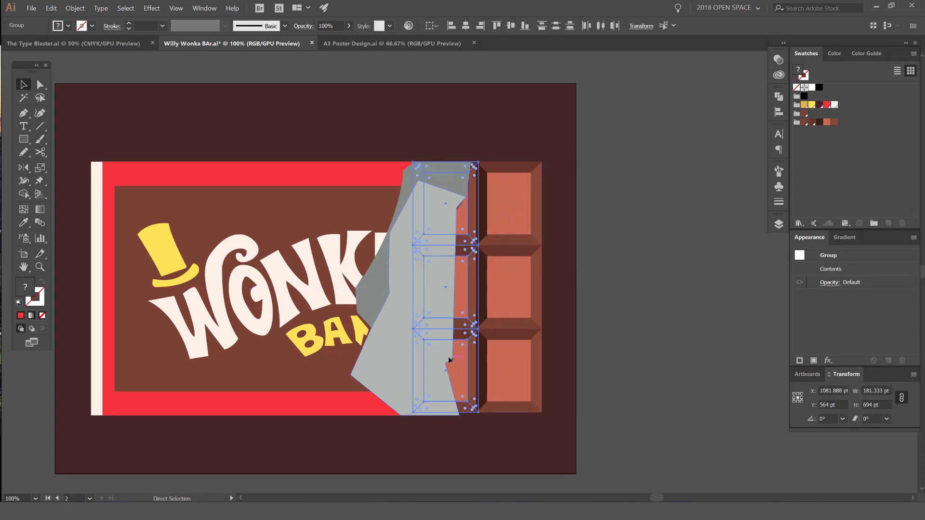
click(612, 287)
Step: Darken the centre faces of all six chocolate squares together by lowering their fill brightness
scroll(624, 225, down, 3)
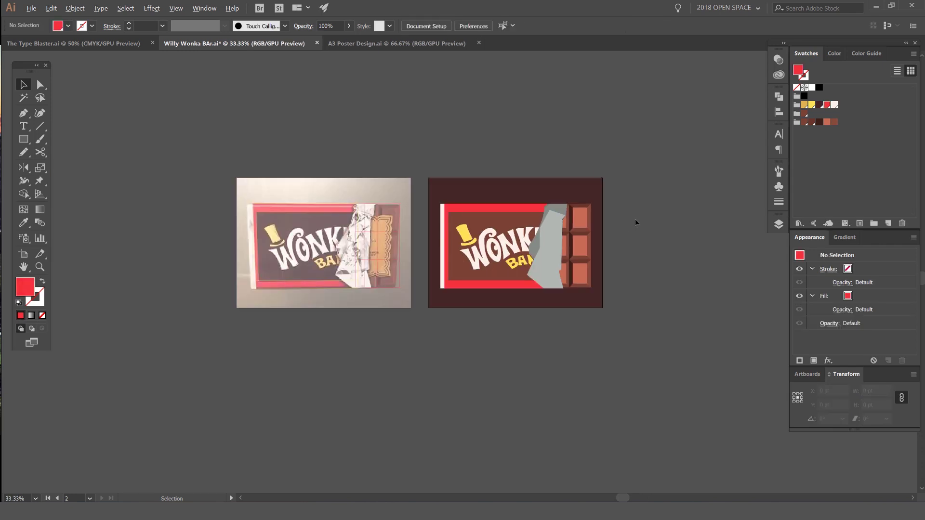
scroll(635, 220, up, 4)
key(a)
click(406, 207)
drag(401, 301, 437, 271)
shift+click(433, 284)
shift+click(418, 411)
shift+click(353, 409)
shift+click(352, 304)
shift+click(351, 202)
click(840, 54)
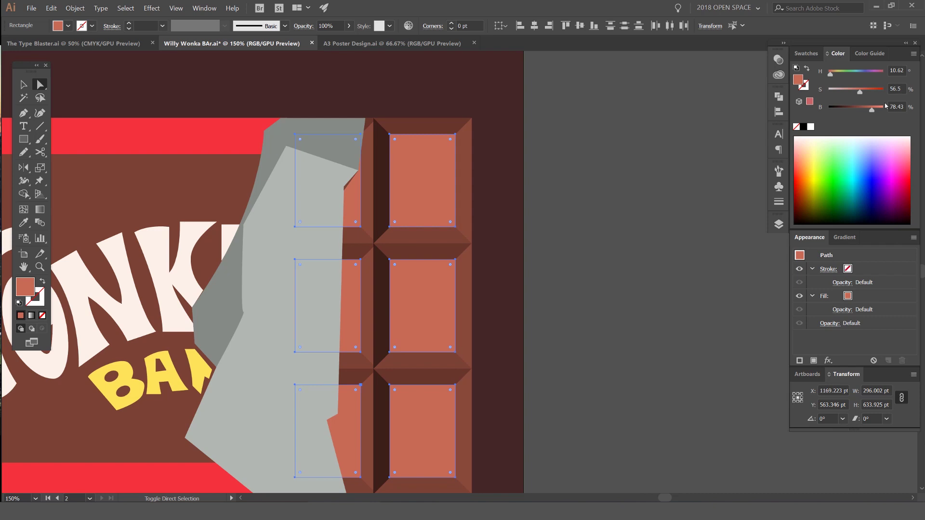
scroll(893, 107, down, 9)
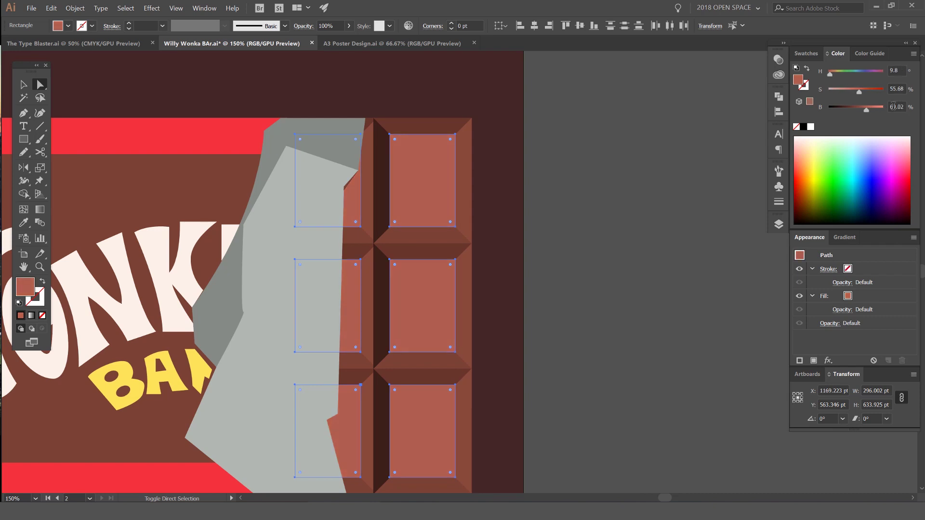
click(659, 140)
click(807, 54)
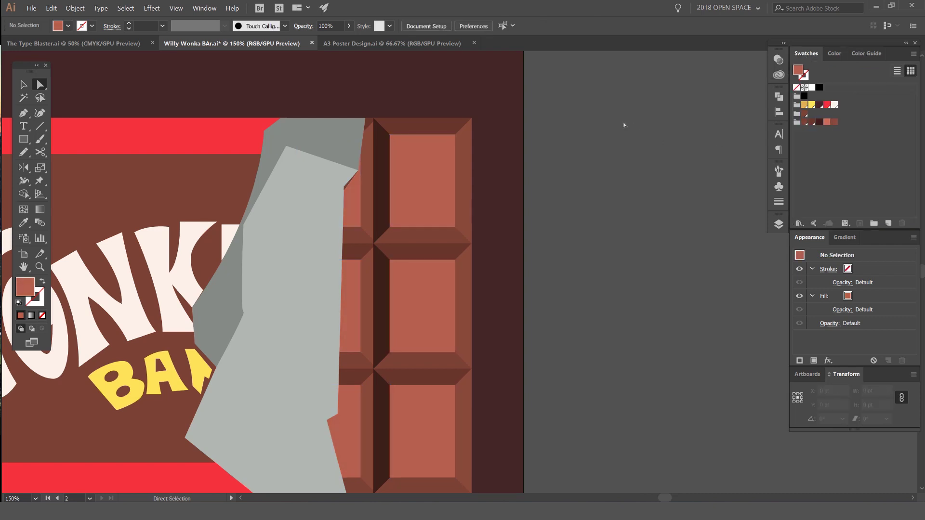
Step: Compare the flat-color illustration with the traced reference photo on the neighbouring artboard
scroll(633, 124, down, 4)
drag(655, 100, 612, 170)
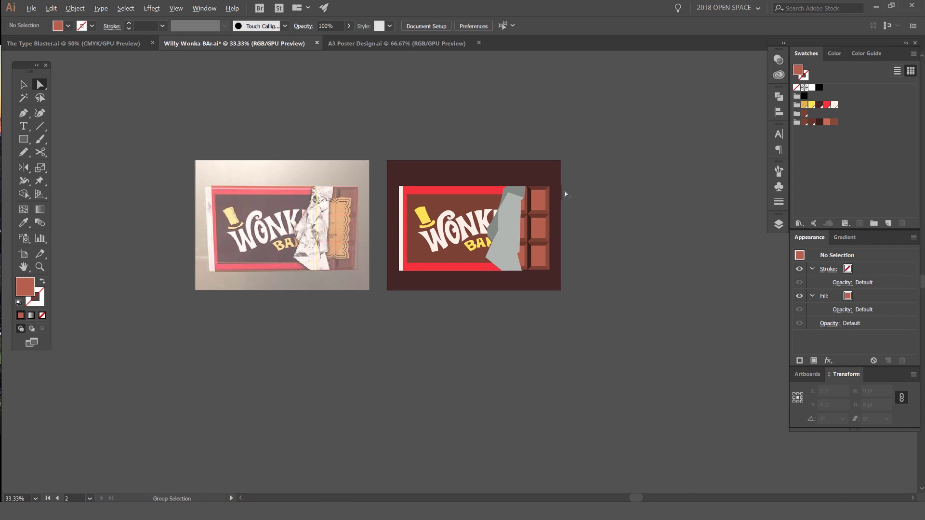
scroll(565, 192, up, 1)
scroll(567, 192, down, 2)
scroll(628, 183, down, 1)
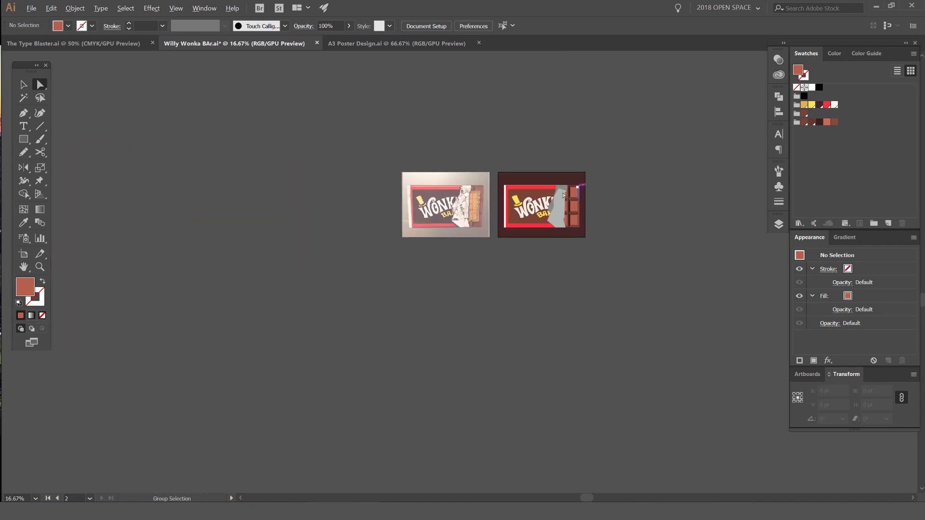
scroll(568, 192, up, 3)
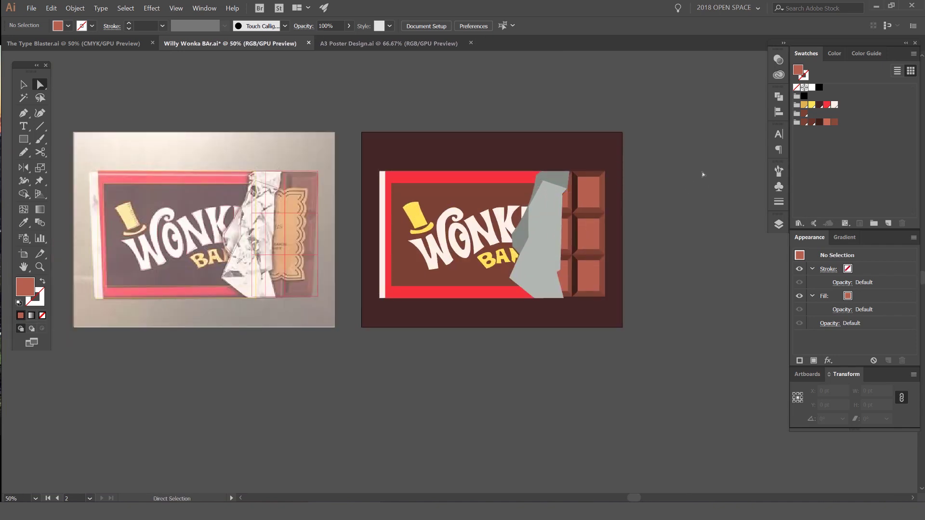
scroll(289, 194, up, 1)
scroll(286, 194, down, 1)
drag(360, 152, 409, 156)
key(v)
drag(378, 160, 144, 307)
drag(304, 212, 385, 228)
click(433, 183)
drag(434, 183, 242, 336)
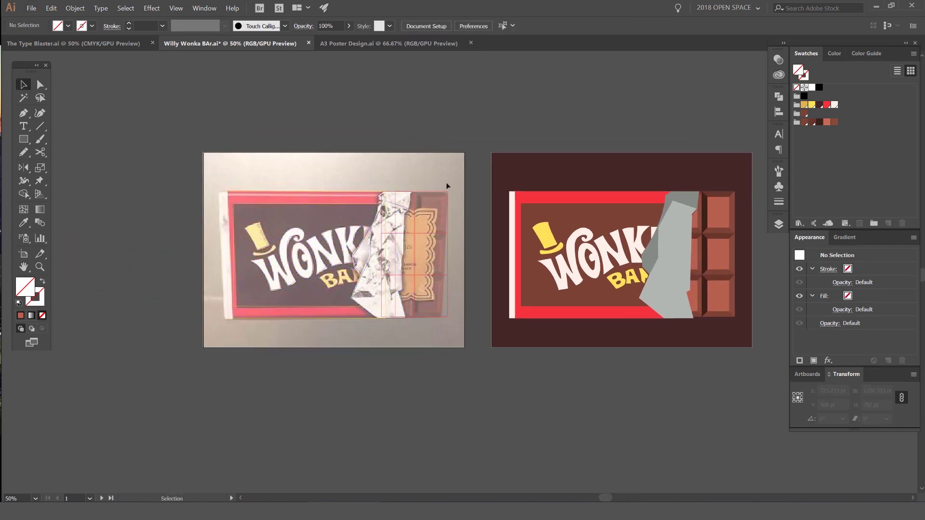
Step: Draw an 80 pt circle over the first scallop on the photo's golden ticket and fill it with red
click(422, 210)
scroll(423, 210, up, 3)
drag(432, 224, 423, 169)
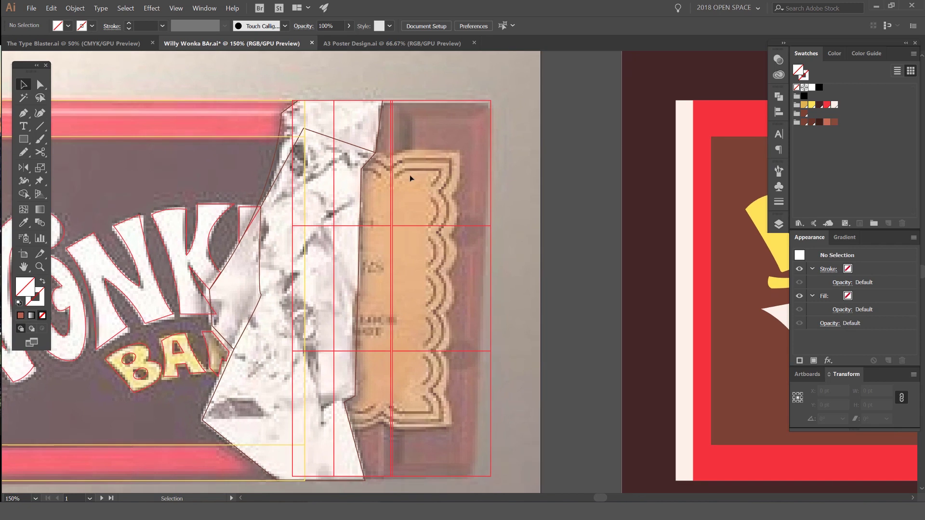
scroll(441, 204, up, 1)
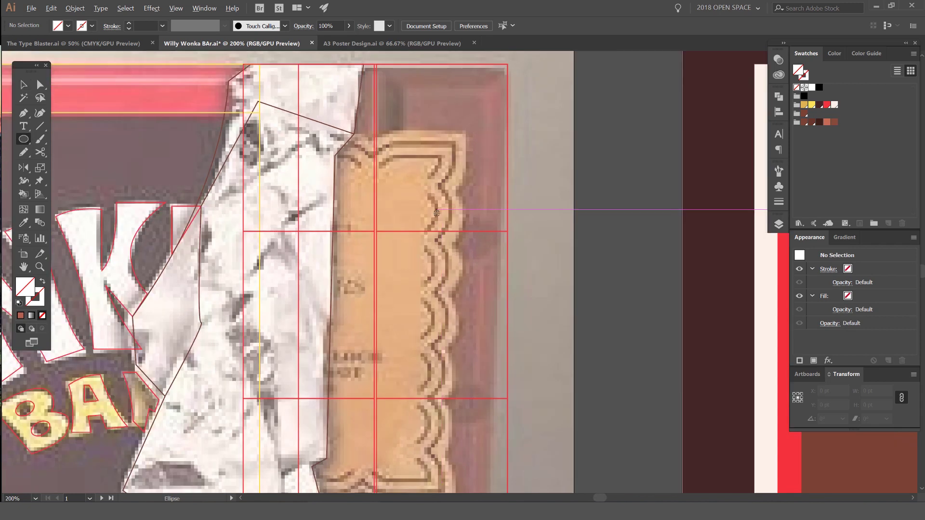
drag(466, 239, 461, 238)
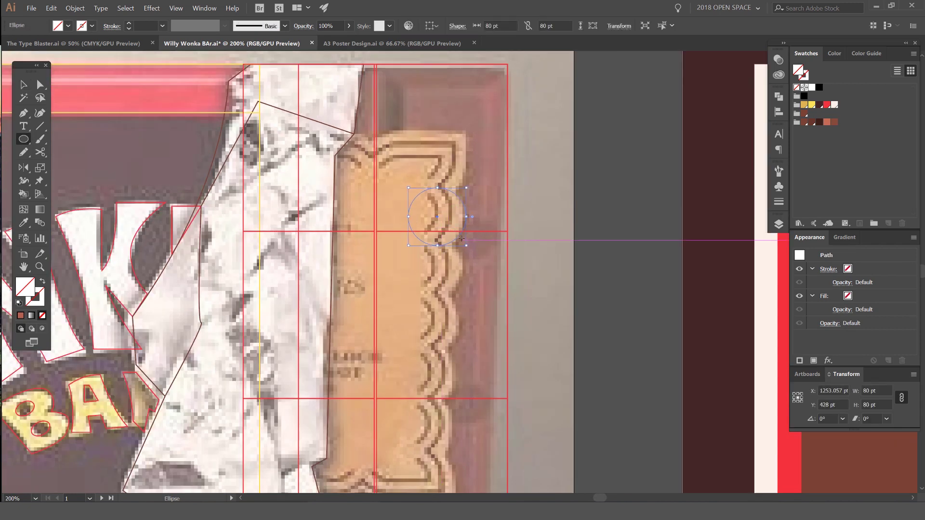
key(v)
click(482, 191)
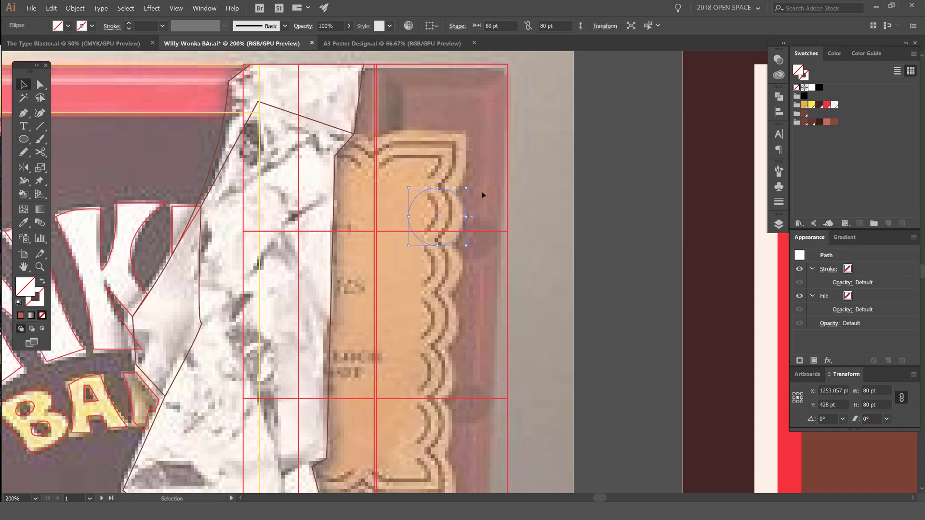
scroll(466, 198, up, 1)
click(442, 189)
click(827, 104)
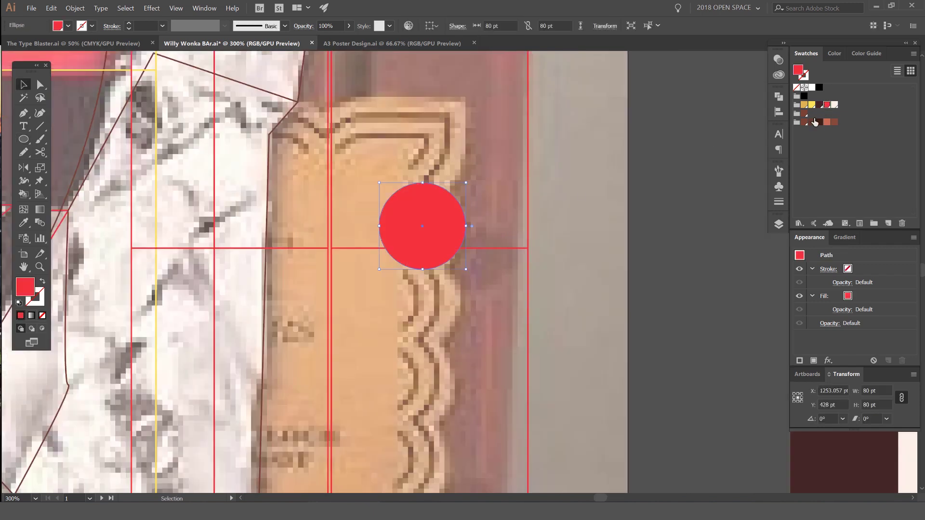
Step: Duplicate the red circle at even spacing down the ticket's scalloped edge to make a column of five
drag(428, 228, 398, 240)
key(ctrl+d)
scroll(495, 269, down, 2)
key(ctrl+d)
scroll(499, 260, down, 1)
key(ctrl+d)
scroll(502, 250, down, 1)
key(ctrl+d)
drag(502, 251, 504, 341)
drag(503, 196, 498, 214)
click(458, 153)
scroll(458, 152, up, 1)
Step: Draw the ticket's curved upper-right corner and its notched top edge with the Pen tool, starting from the first circle
key(p)
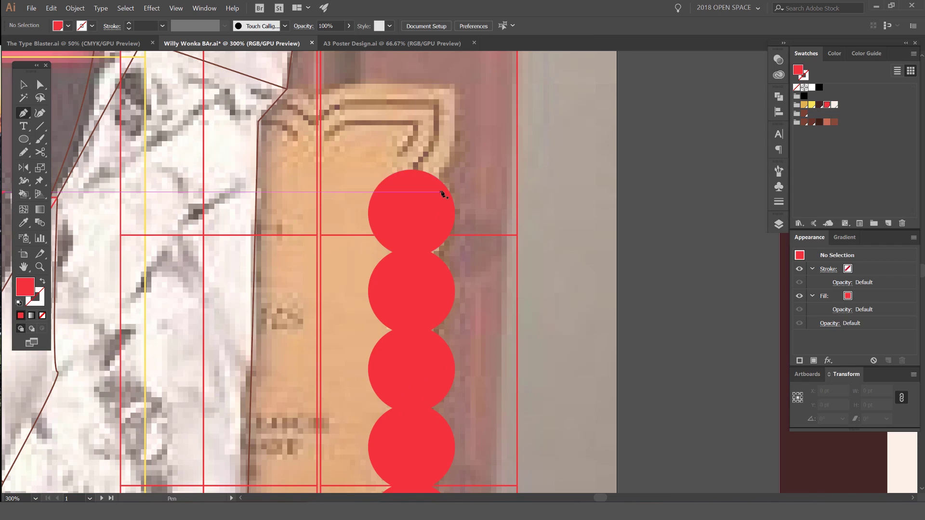
scroll(436, 188, up, 1)
drag(436, 188, 456, 158)
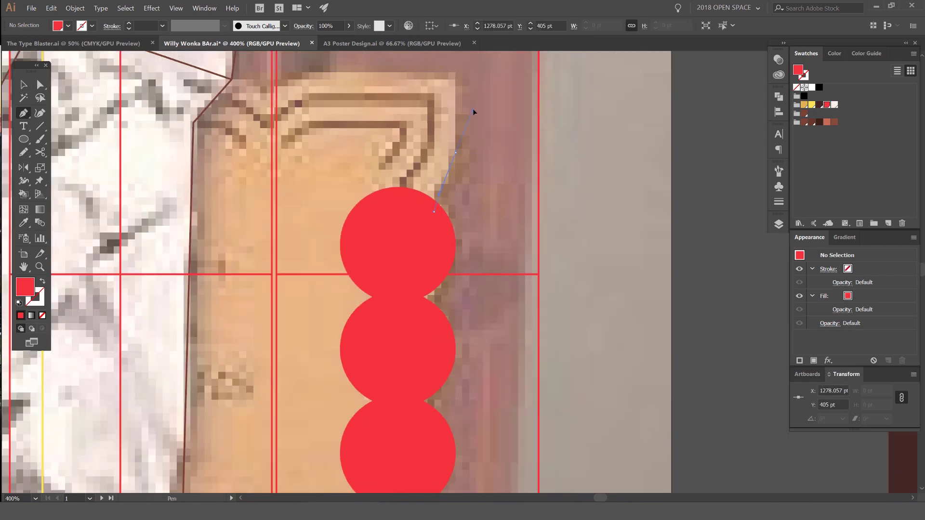
drag(497, 115, 497, 114)
click(456, 152)
click(456, 73)
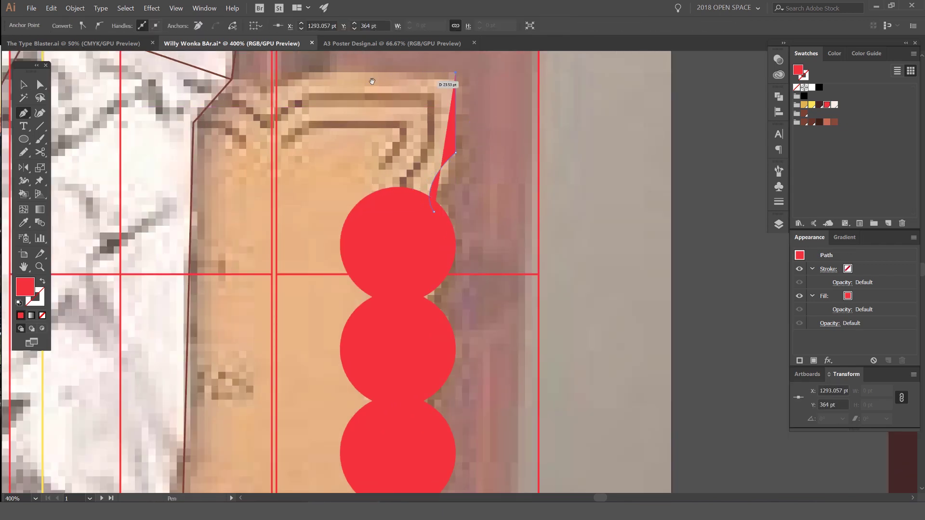
drag(320, 81, 472, 107)
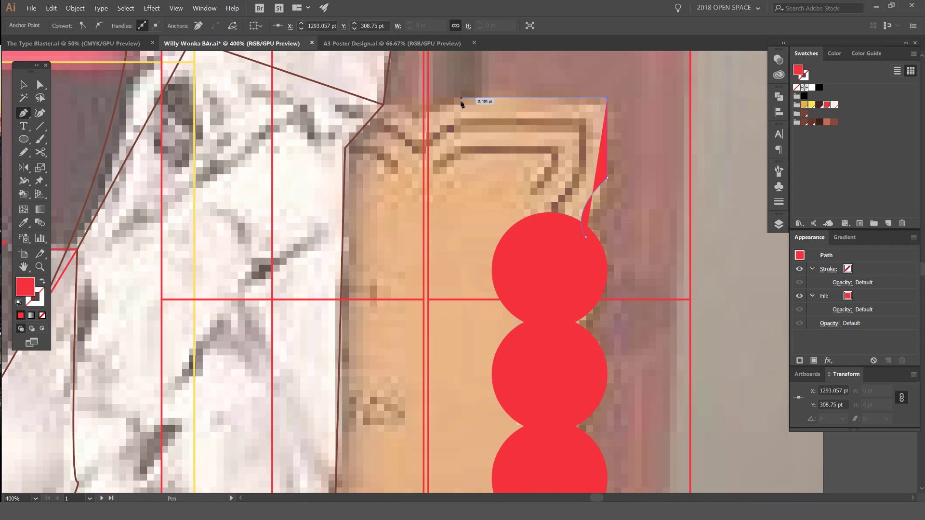
click(418, 120)
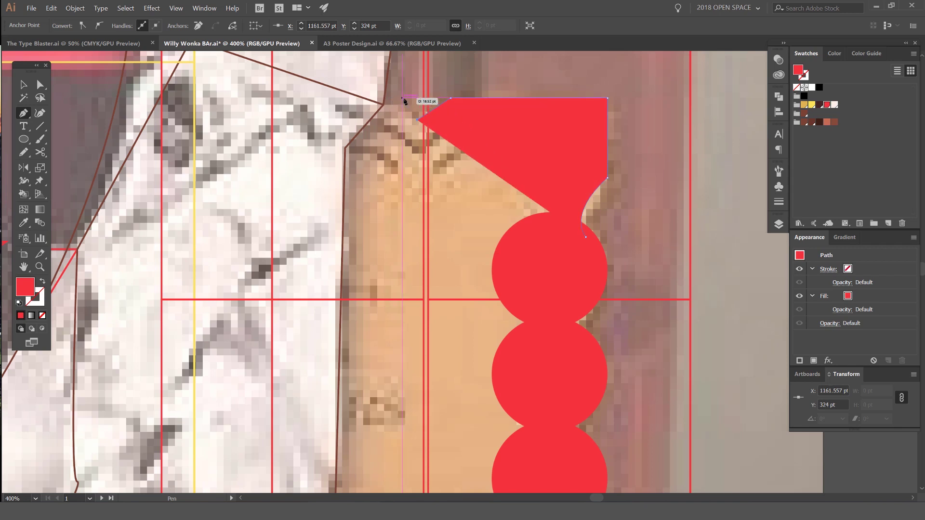
click(403, 98)
Step: Shift the lower point of the top-edge notch slightly right to X 1167.182 pt
key(a)
drag(417, 120, 425, 121)
key(ctrl+z)
scroll(427, 119, up, 2)
scroll(423, 122, down, 4)
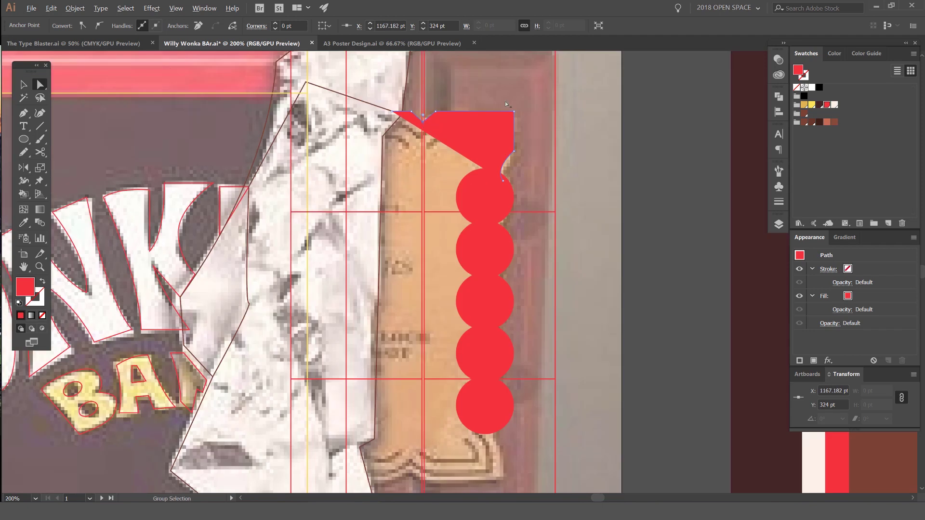
click(404, 126)
click(407, 117)
Step: Continue the ticket path down its left side, along the bottom, and up the curved lower-right corner to the last circle
key(p)
click(392, 112)
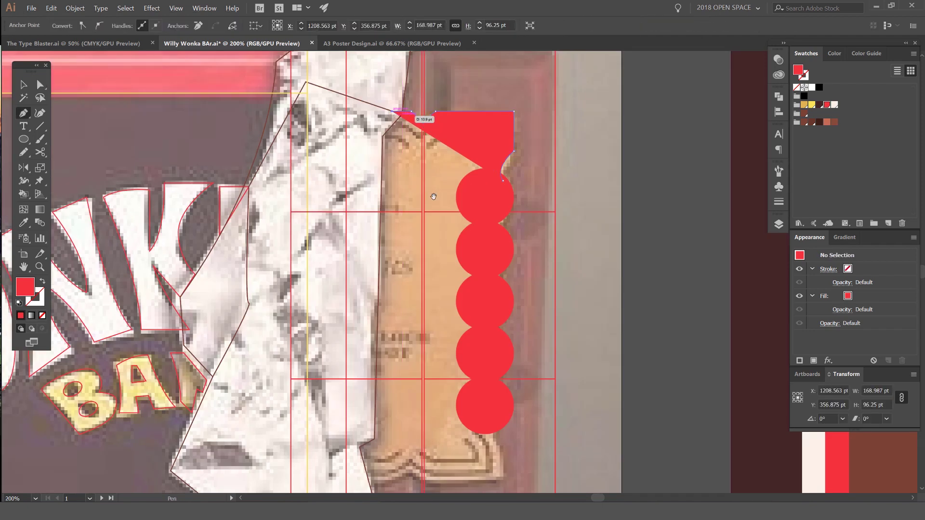
drag(420, 217, 423, 123)
click(393, 386)
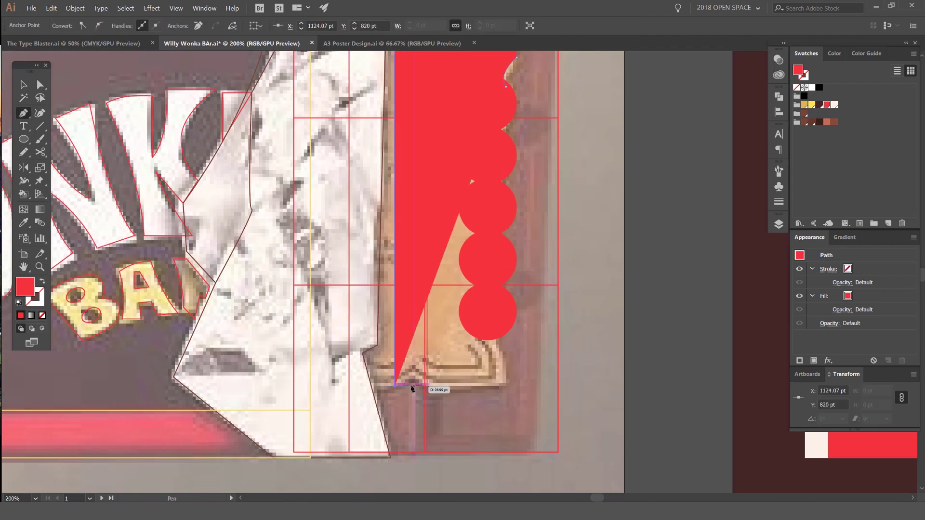
scroll(411, 386, down, 1)
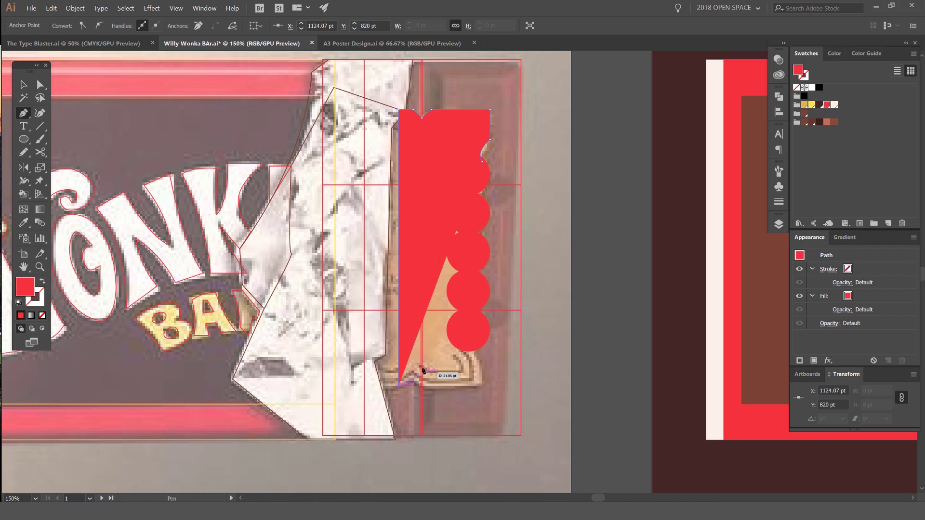
click(479, 386)
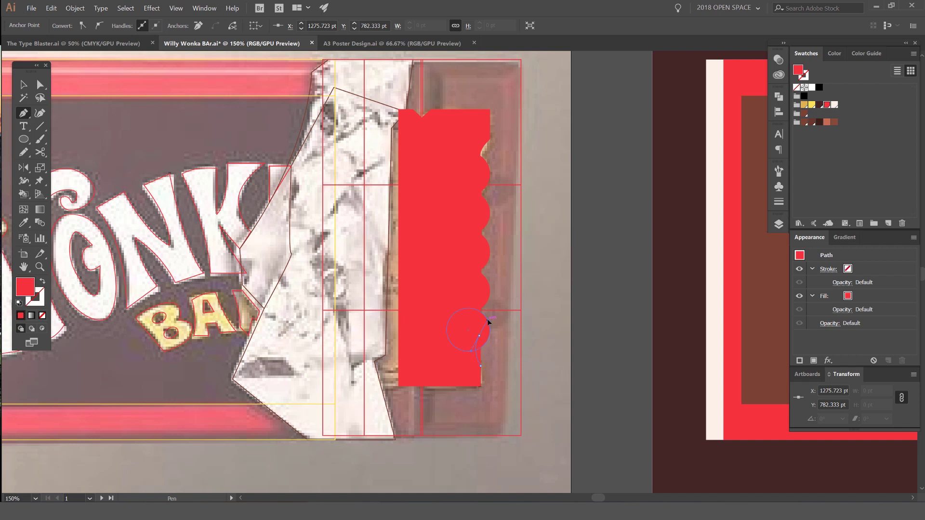
Step: Move the ticket outline and its five circles to the empty area right of the second artboard, rotated 180°
key(v)
click(527, 238)
drag(521, 98, 418, 399)
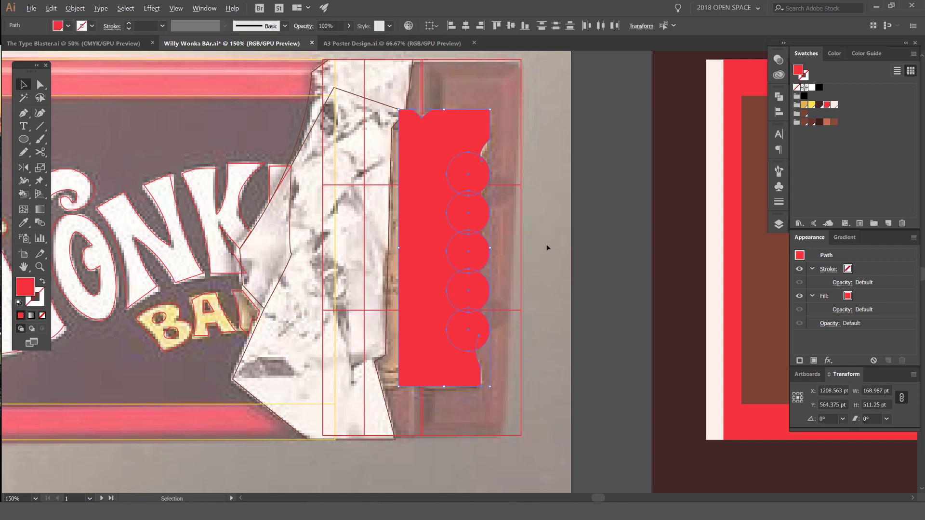
click(545, 242)
scroll(552, 222, down, 2)
drag(573, 204, 493, 237)
drag(492, 219, 390, 383)
scroll(422, 363, down, 2)
drag(448, 346, 576, 199)
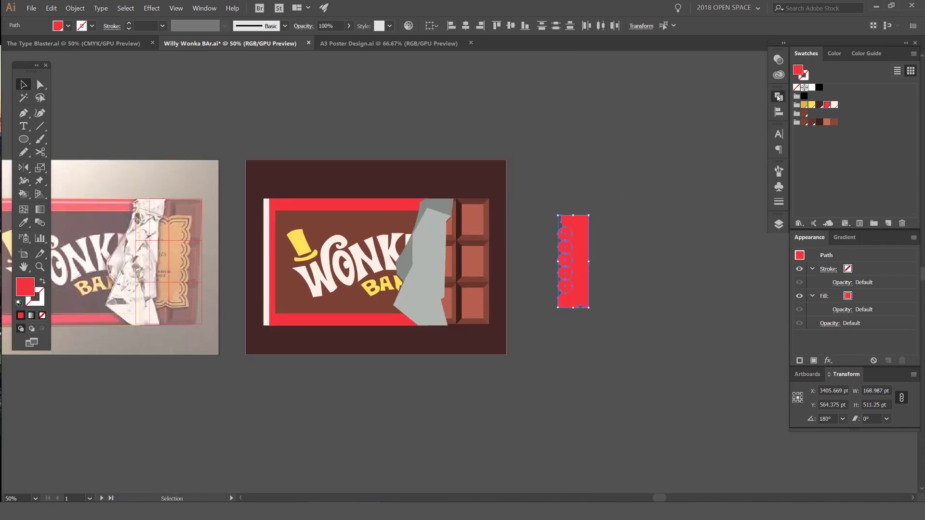
Step: Unite the ticket outline and the circles into one shape with Pathfinder
click(778, 98)
click(652, 119)
scroll(598, 204, up, 2)
click(597, 207)
drag(543, 401, 499, 279)
key(ctrl+shift+a)
drag(538, 347, 525, 285)
click(493, 306)
scroll(505, 295, up, 1)
ctrl+click(463, 306)
drag(512, 99, 609, 283)
key(ctrl+z)
click(914, 241)
click(599, 246)
drag(485, 177, 555, 180)
key(ctrl+z)
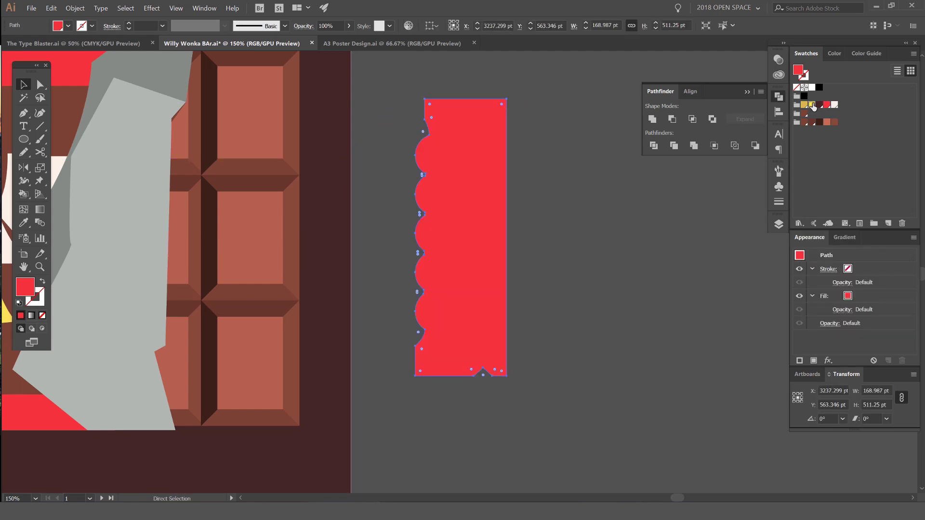
Step: Fill the united ticket with gold and rotate it 180° so the scallops face right
click(813, 105)
key(v)
drag(509, 98, 427, 367)
key(ctrl+shift+a)
Step: Delete the anchor at the tip of the V-shaped notch so the ticket's top edge runs straight
key(a)
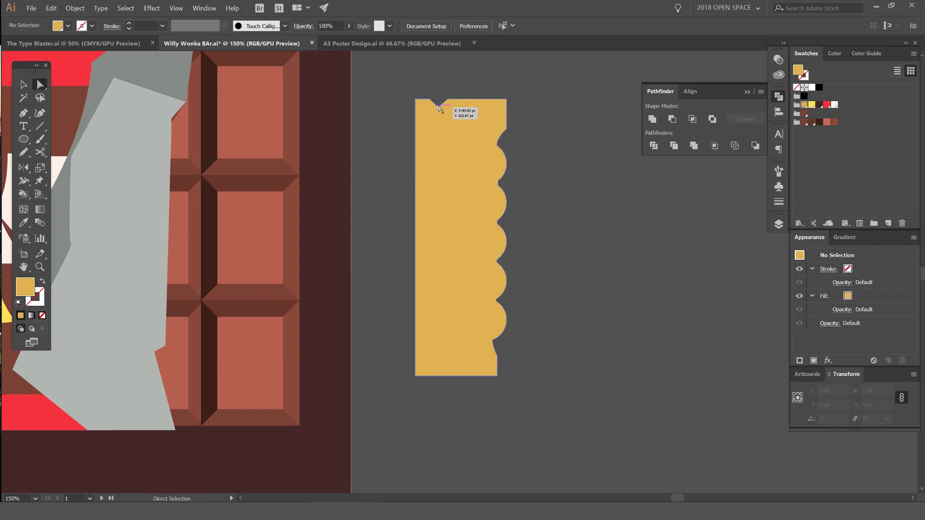
click(439, 107)
key(ctrl+plus)
key(ctrl+plus)
key(Delete)
key(ctrl+minus)
key(ctrl+minus)
key(ctrl+minus)
key(ctrl+minus)
key(ctrl+minus)
key(v)
key(ctrl+shift+a)
scroll(585, 158, up, 3)
Step: Move the ticket's two lower-right corner anchors outward to line up with the outer edge of the scallops
key(a)
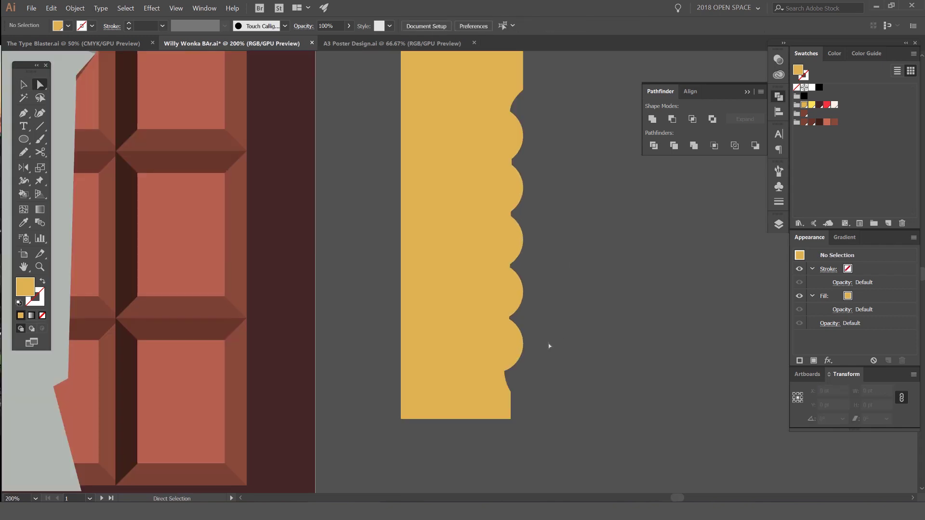
drag(535, 381, 503, 427)
drag(513, 391, 526, 391)
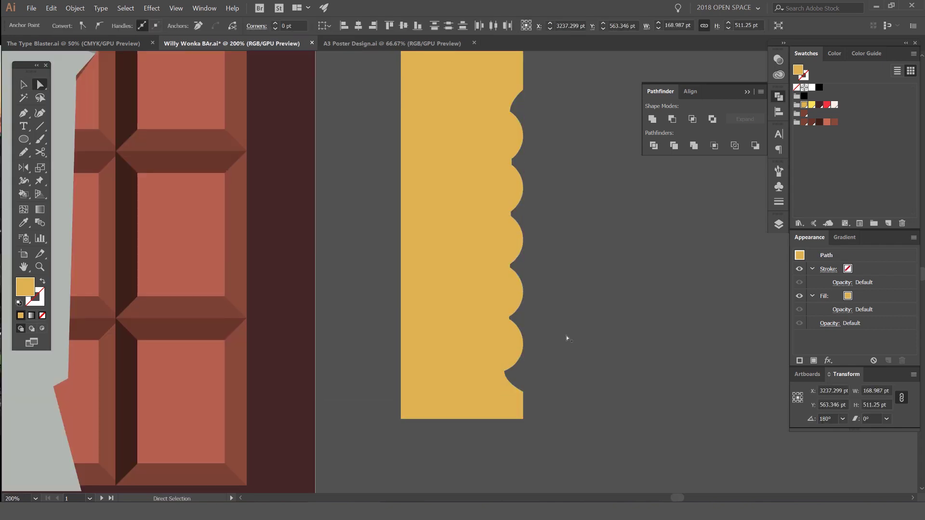
click(566, 339)
scroll(566, 339, down, 1)
click(517, 228)
click(605, 207)
Step: Try the ticket over the foil and chocolate squares, and return it beside the second artboard
drag(514, 256, 251, 239)
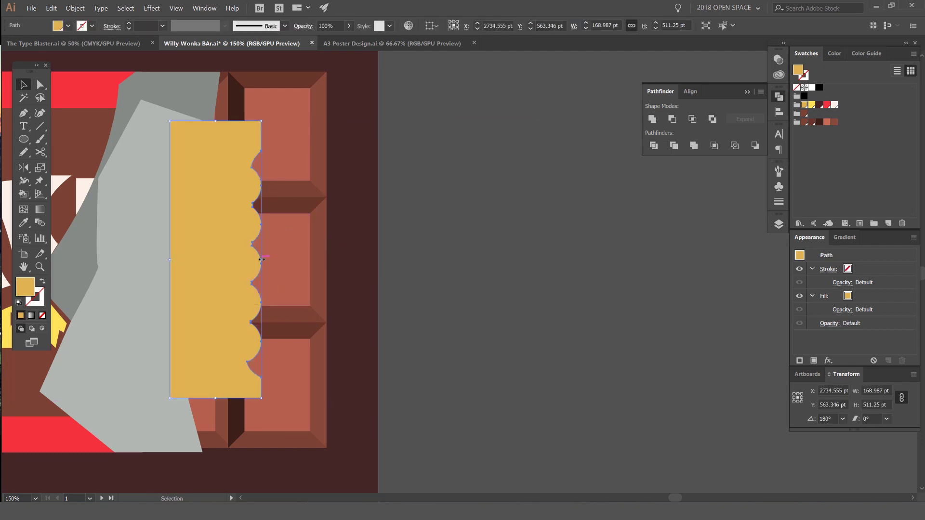
click(258, 197)
double_click(223, 170)
drag(223, 171, 323, 185)
key(ctrl+z)
key(ctrl+z)
drag(223, 168, 448, 166)
Step: Extend the ticket's left edge outward until the shape is about 219 pt wide
key(a)
drag(432, 96, 396, 408)
key(shift+Left)
key(shift+Left)
key(shift+Right)
ctrl+click(420, 229)
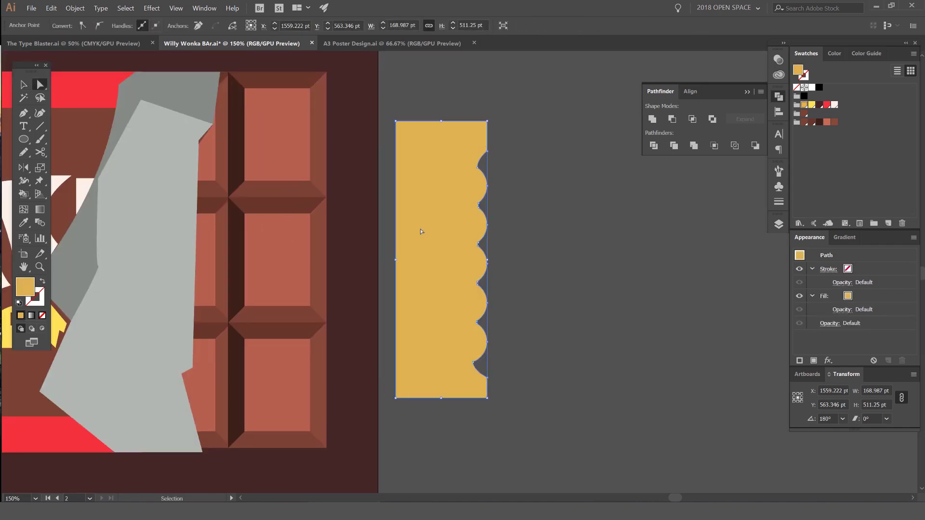
key(shift+Left)
key(shift+Left)
key(shift+Left)
key(shift+Left)
key(shift+Left)
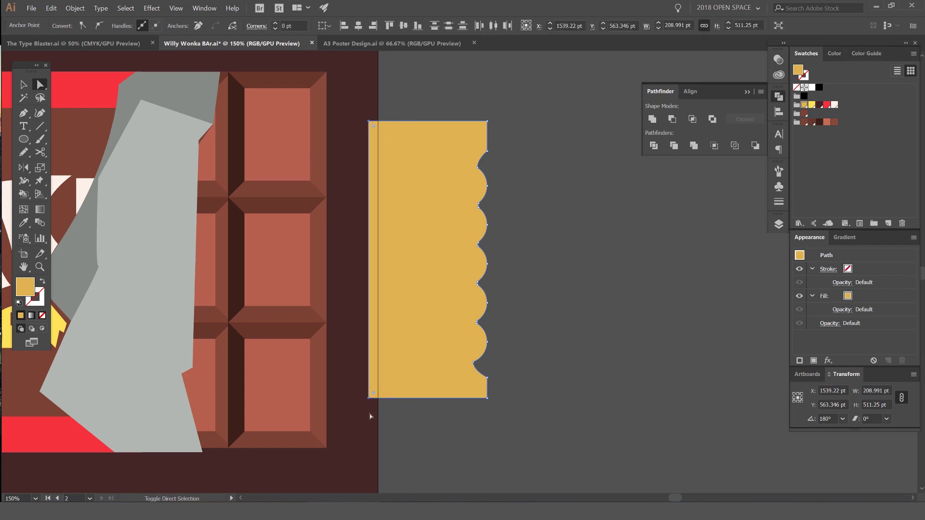
Step: Move the golden ticket to the right so it sits clear of the second artboard
key(ctrl+minus)
key(ctrl+minus)
key(ctrl+minus)
key(v)
click(535, 338)
drag(535, 338, 572, 323)
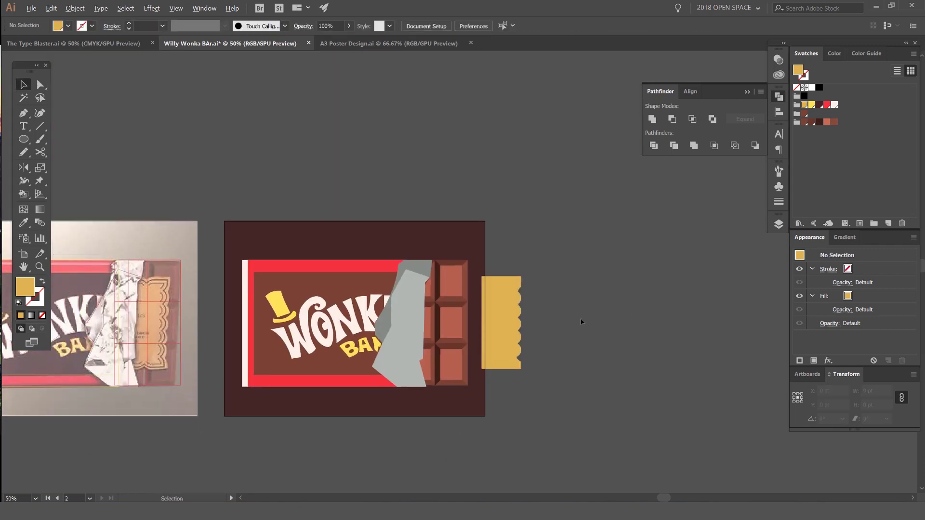
scroll(495, 268, up, 4)
key(p)
key(v)
drag(433, 249, 486, 249)
click(577, 231)
drag(576, 231, 490, 218)
Step: Try to draw an inner border along the ticket's top edge and first scallop with the Pen tool
key(p)
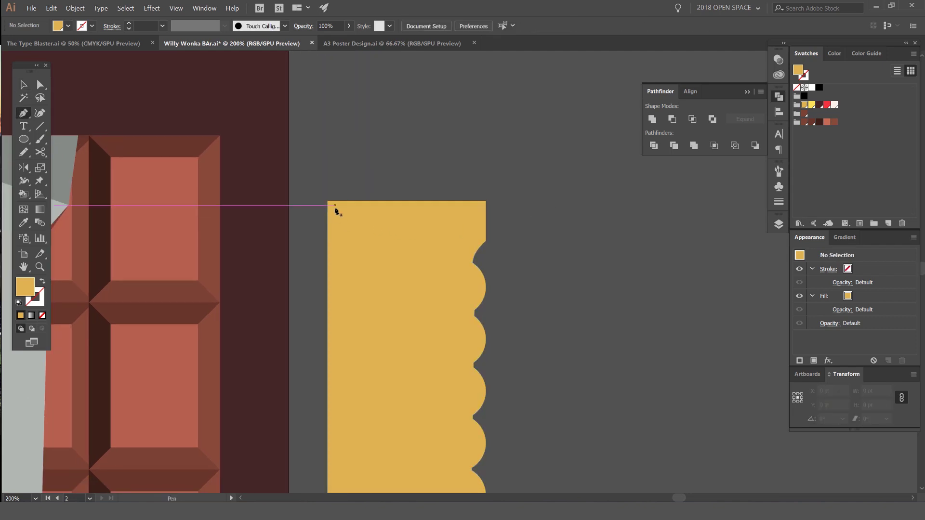
click(478, 211)
scroll(481, 234, up, 3)
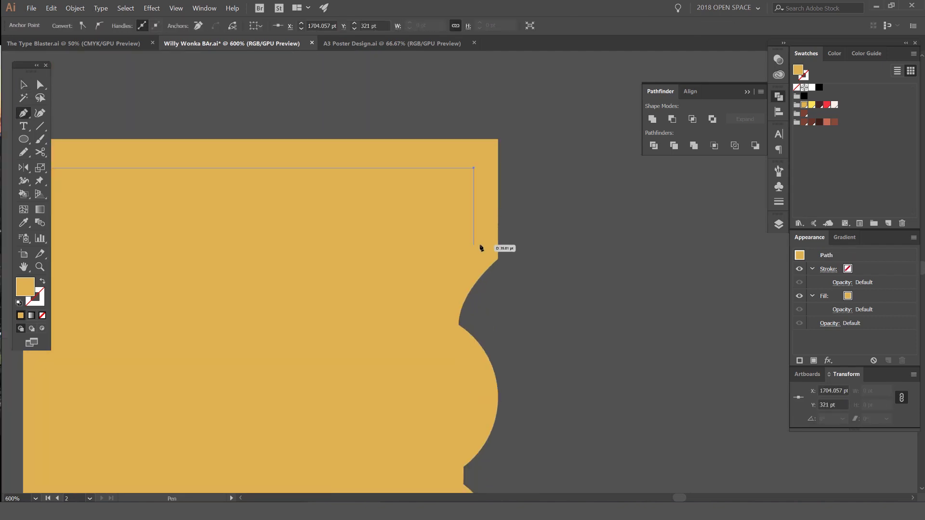
drag(437, 321, 436, 366)
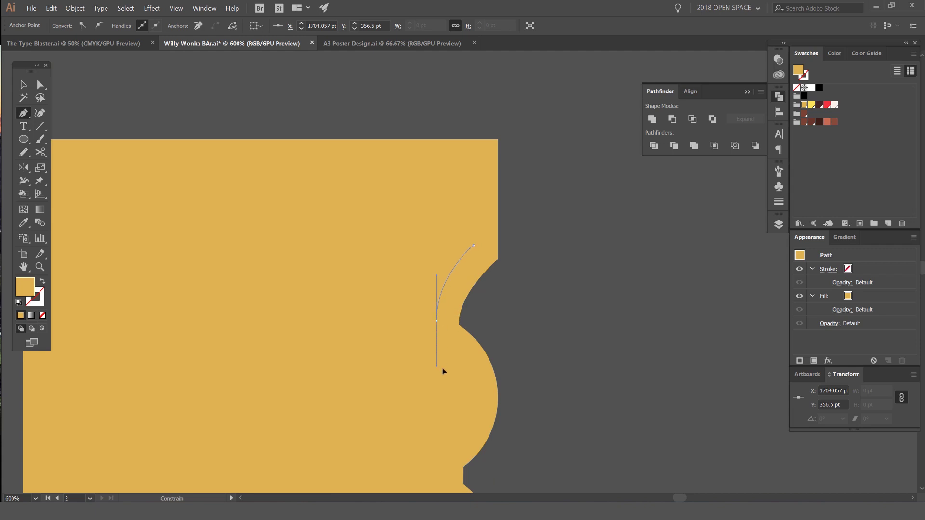
scroll(582, 186, down, 3)
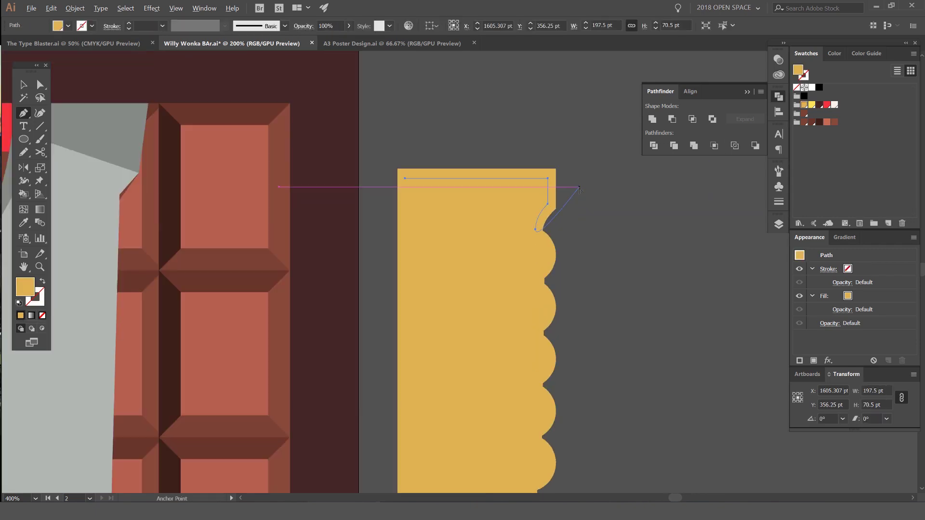
key(ctrl+z)
key(ctrl+z)
key(ctrl+z)
Step: Abandon the pen-drawn border and offset the golden ticket's path inward by -13 pt with mitered joins
key(v)
click(540, 198)
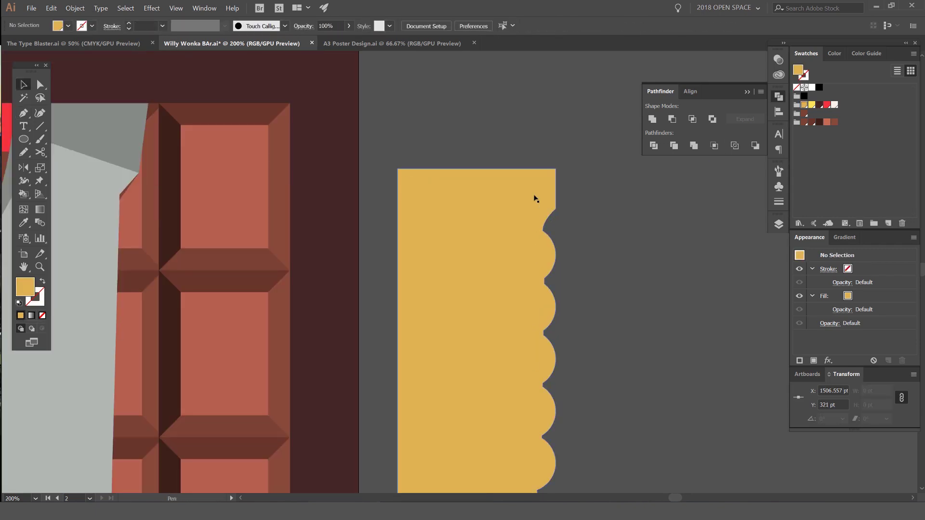
click(75, 8)
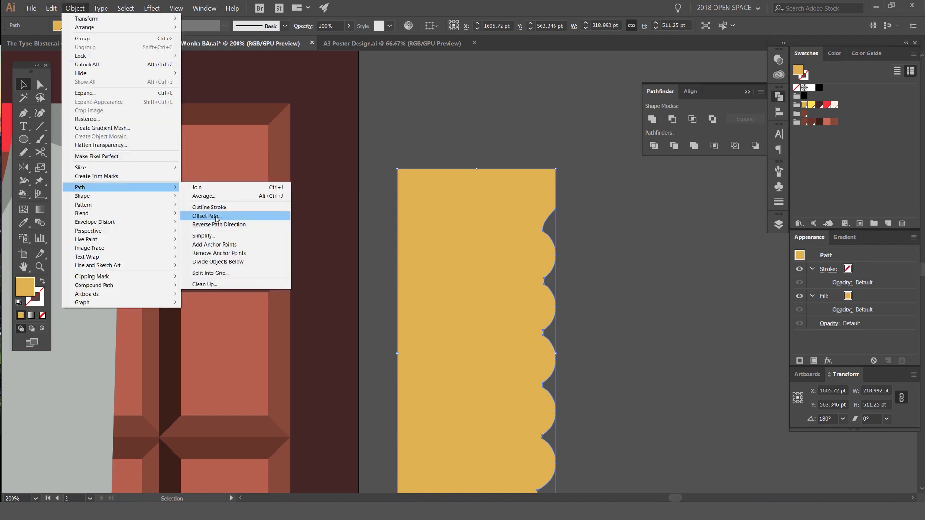
click(216, 217)
click(598, 214)
scroll(658, 157, up, 17)
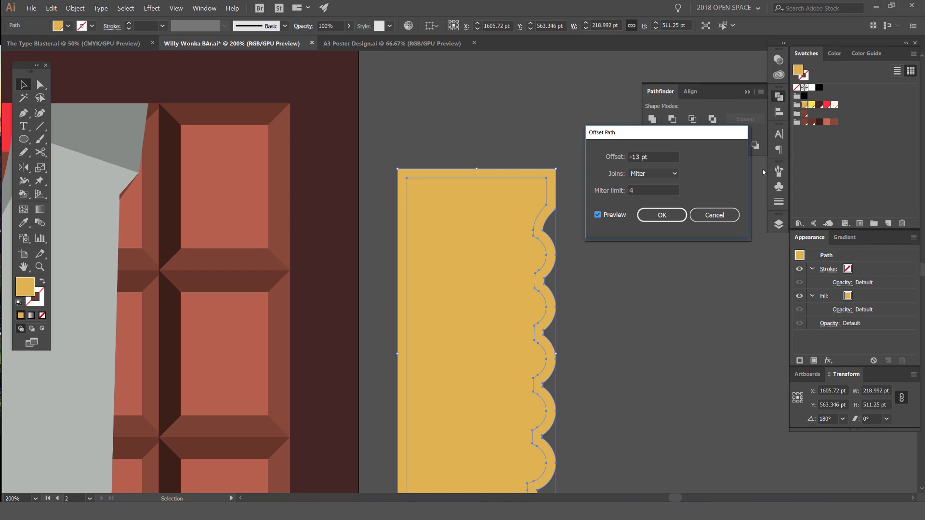
key(Return)
Step: Give the inset ticket outline a 1 pt dark brown stroke
click(812, 105)
key(ctrl+z)
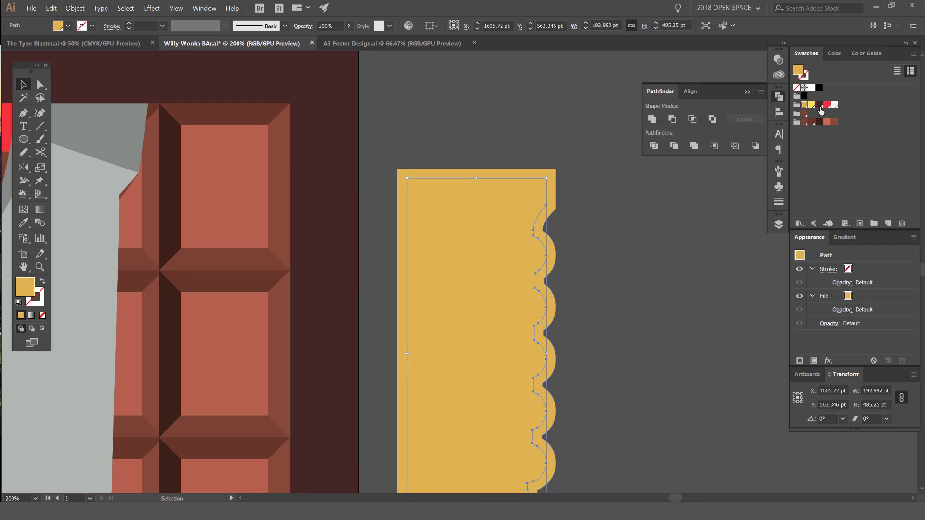
key(x)
click(813, 105)
click(579, 85)
scroll(582, 85, down, 2)
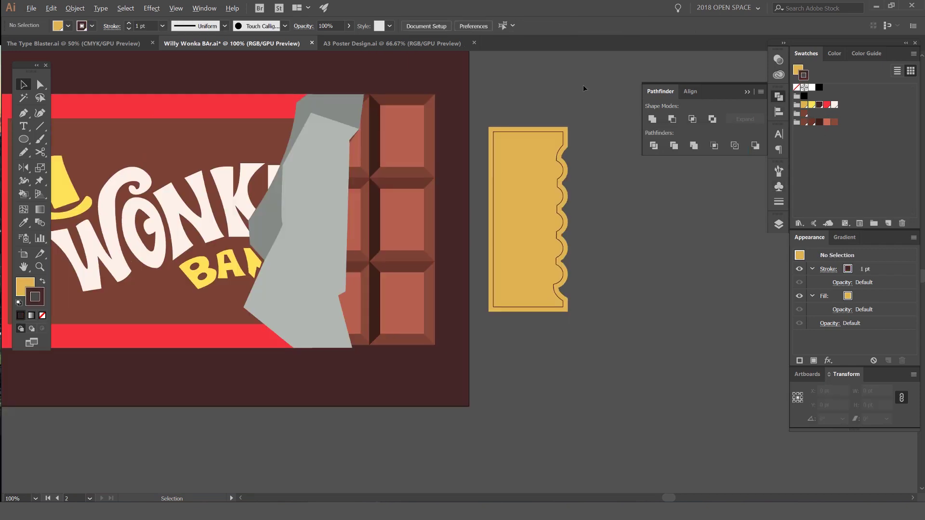
click(493, 165)
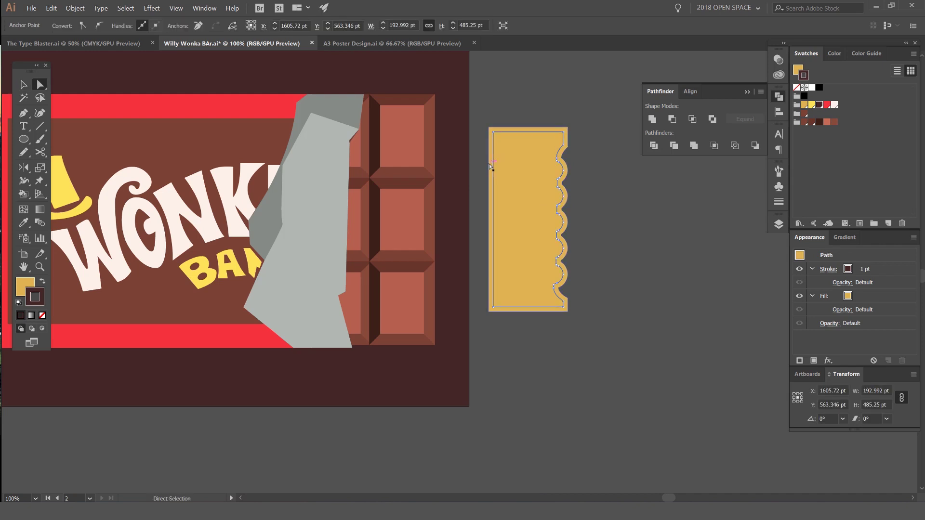
click(595, 140)
scroll(596, 140, down, 1)
key(v)
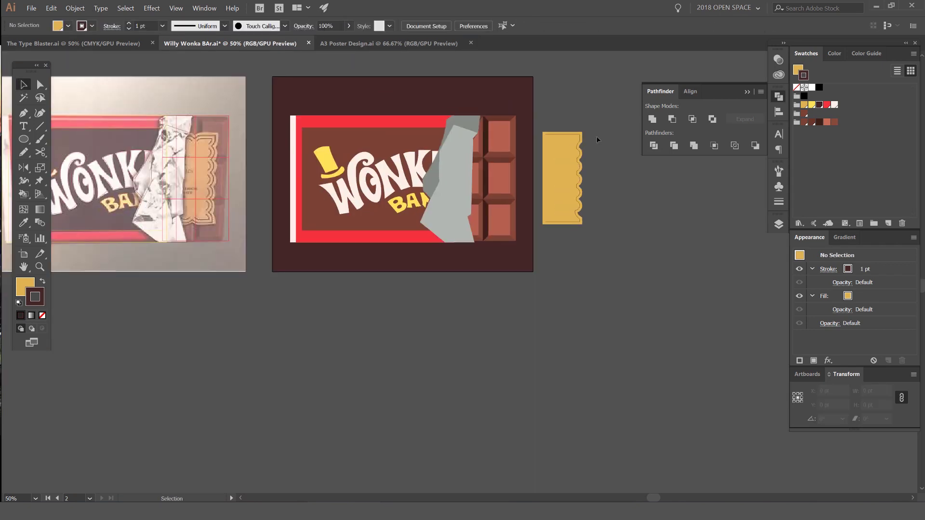
Step: Try a second offset of the stroked inner outline at -13 pt, and undo it
scroll(594, 137, up, 2)
click(568, 138)
click(74, 8)
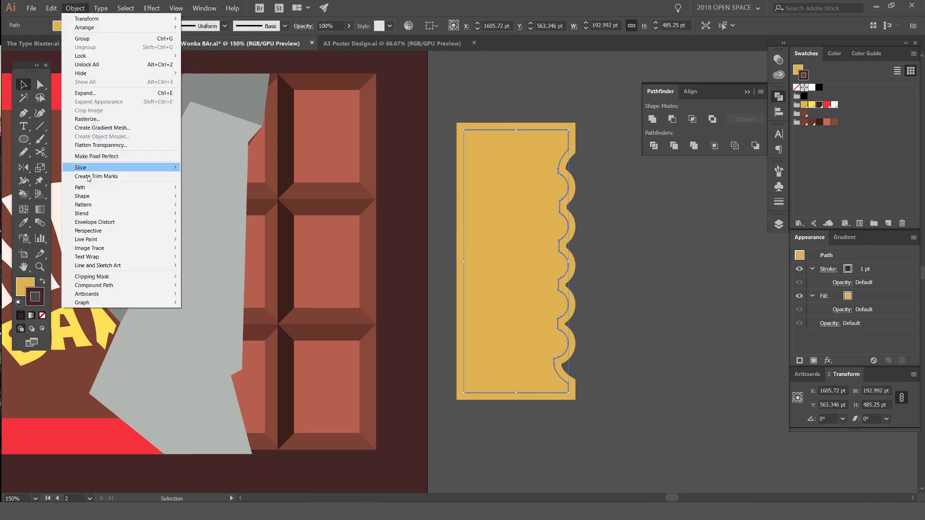
mouse_move(144, 187)
click(197, 216)
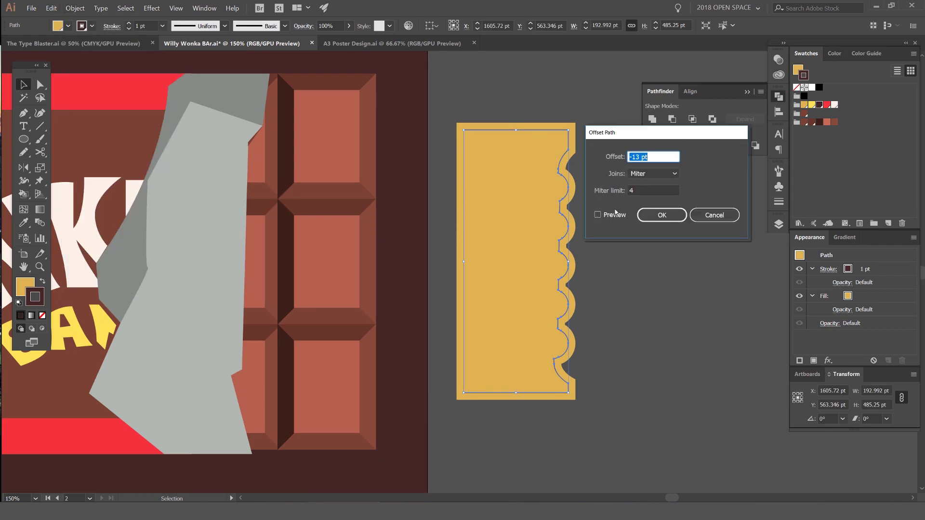
click(615, 214)
click(668, 222)
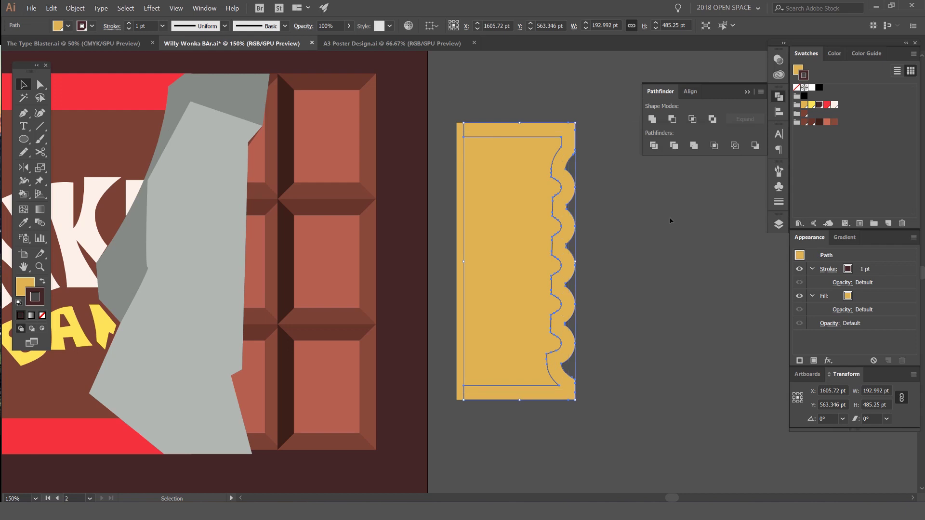
click(578, 160)
scroll(577, 138, up, 1)
key(ctrl+z)
click(621, 156)
drag(507, 129, 467, 128)
key(ctrl+z)
key(v)
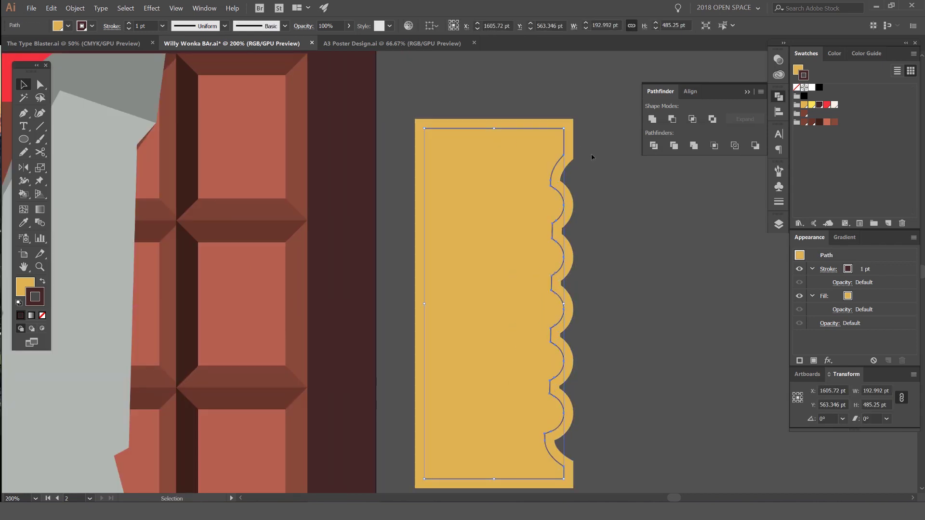
Step: Remove the inner outline's fill and offset its path by -14 pt to add another border line
key(slash)
click(77, 8)
mouse_move(145, 196)
click(207, 216)
key(Down)
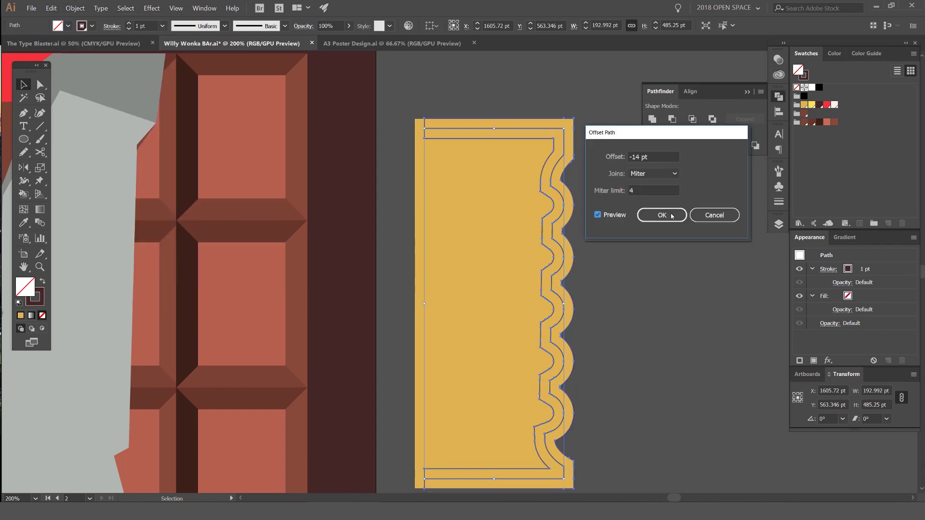
click(662, 216)
drag(580, 112, 562, 125)
key(a)
click(562, 125)
click(533, 143)
key(alt+v)
key(Escape)
click(581, 136)
key(v)
drag(528, 152, 511, 90)
drag(506, 132, 378, 136)
key(ctrl+z)
key(ctrl+z)
click(632, 175)
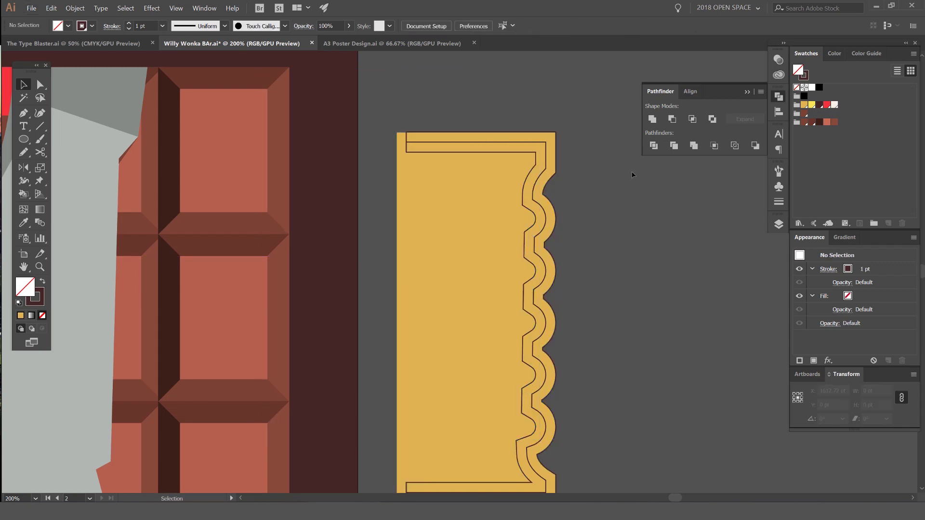
Step: Try to delete the outermost offset line around the ticket's top right corner, and undo it
click(555, 133)
drag(556, 133, 504, 149)
key(Delete)
key(Delete)
click(494, 153)
key(ctrl+z)
Step: Lock the golden ticket shape and delete the outermost offset line around its top right corner
click(523, 137)
click(401, 223)
key(ctrl+2)
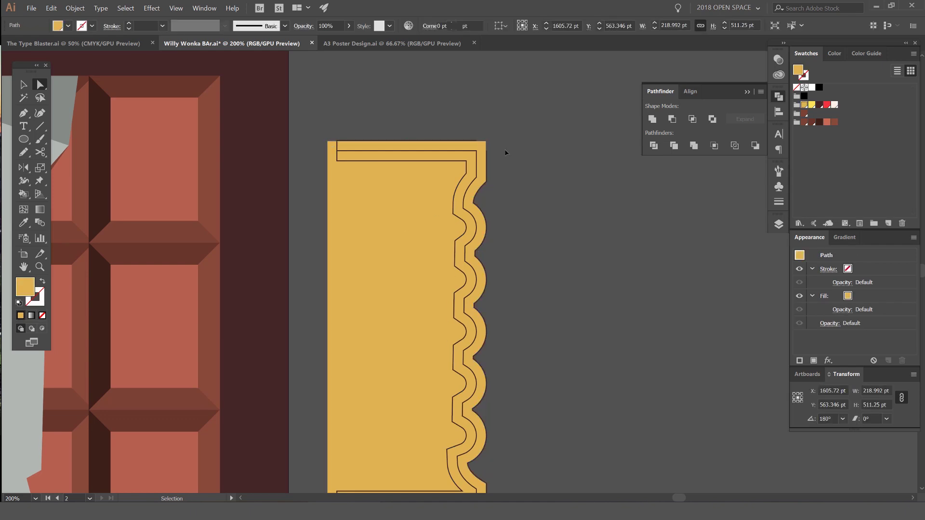
scroll(501, 154, up, 1)
click(486, 160)
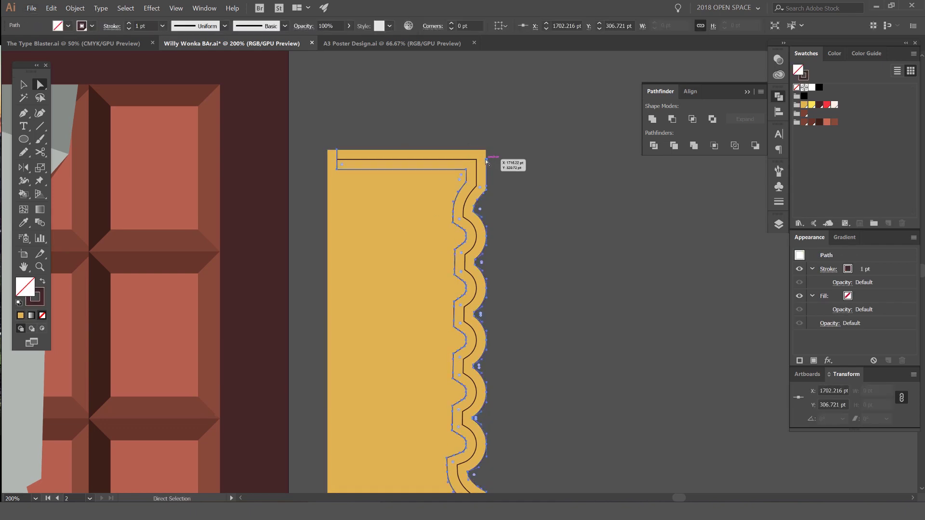
key(Delete)
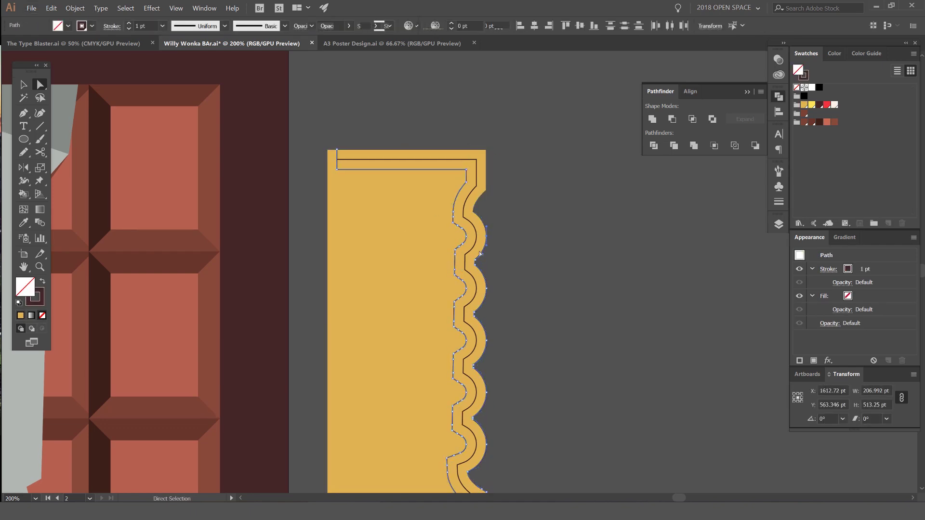
Step: Delete the remaining pieces of the outermost offset line along the scallops and around the bottom right corner
scroll(500, 272, down, 4)
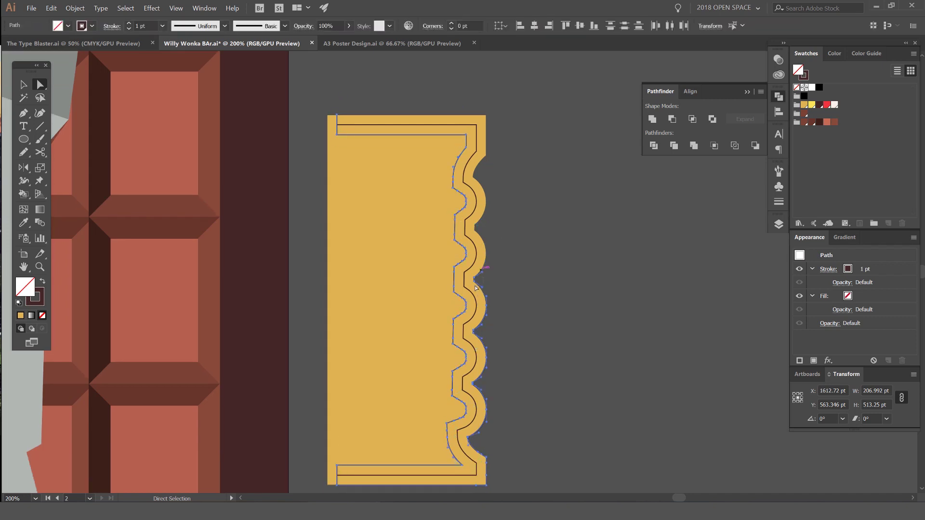
click(501, 289)
scroll(501, 289, down, 3)
click(485, 291)
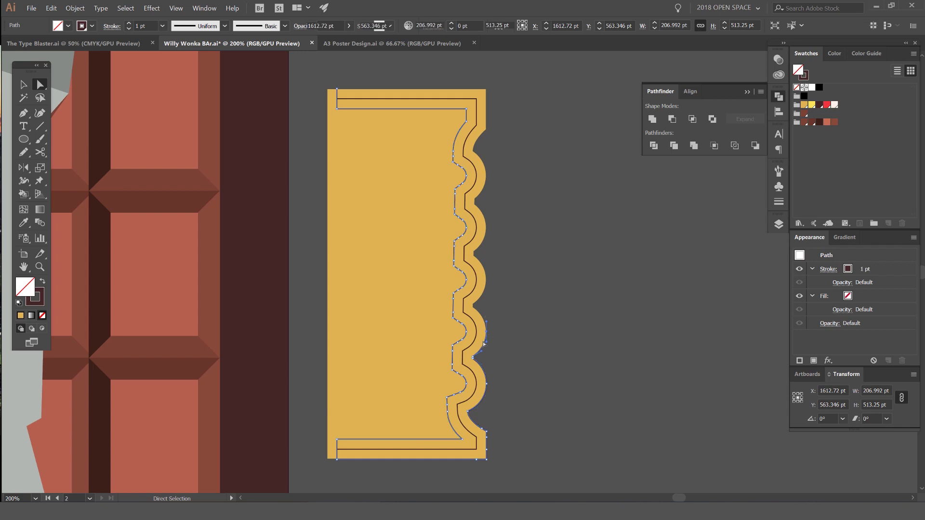
key(Delete)
drag(469, 368, 464, 418)
key(Delete)
key(Delete)
drag(495, 423, 476, 436)
key(Delete)
key(Delete)
drag(483, 469, 514, 410)
click(476, 466)
scroll(526, 395, up, 3)
key(Delete)
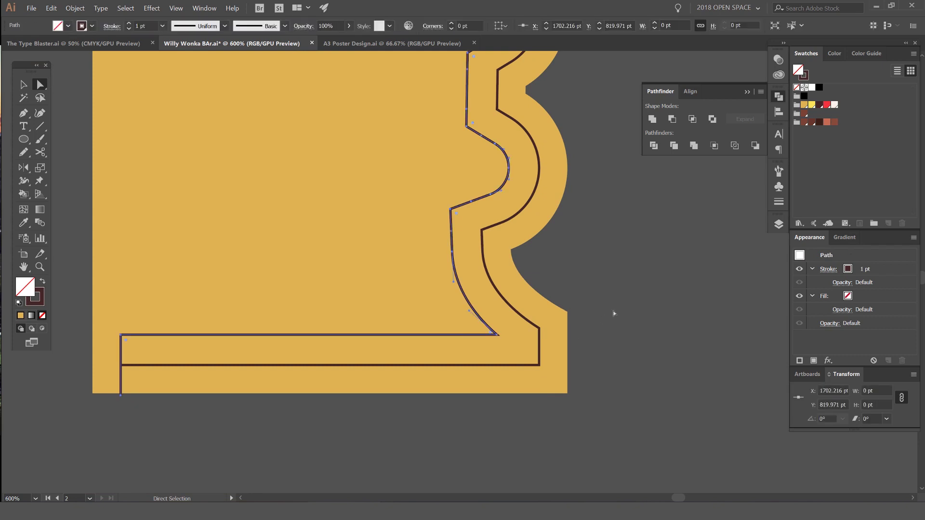
Step: Delete the vertical segments at the left ends of the two border lines so both stay open there
scroll(593, 307, down, 4)
click(593, 308)
drag(594, 308, 525, 360)
click(413, 108)
click(411, 388)
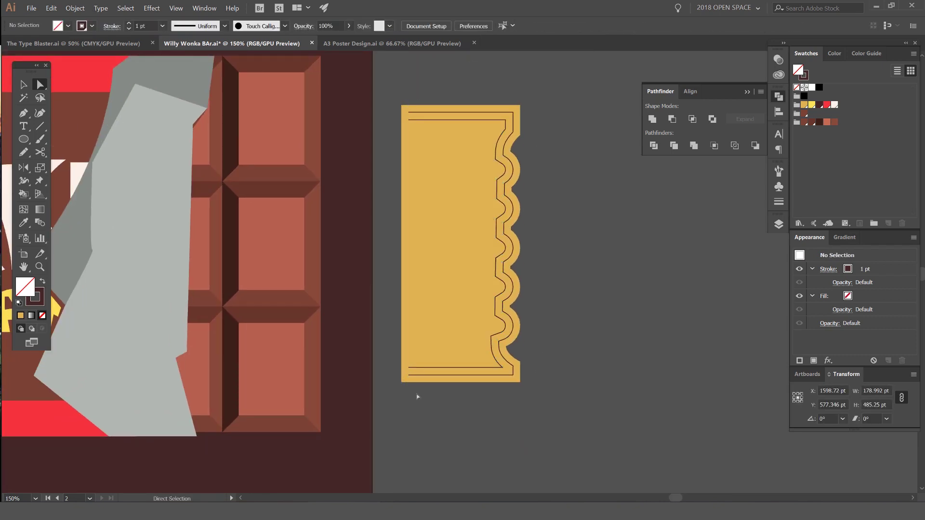
Step: Examine the ticket's border ornament in the reference photo on the first artboard
scroll(481, 175, down, 1)
drag(178, 212, 573, 196)
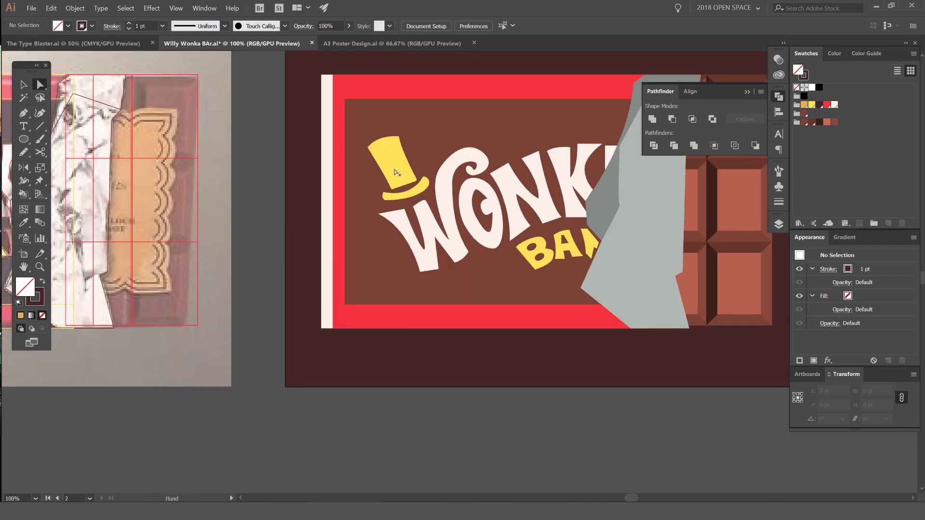
scroll(265, 170, down, 1)
drag(265, 170, 413, 174)
scroll(322, 148, up, 2)
scroll(372, 218, down, 2)
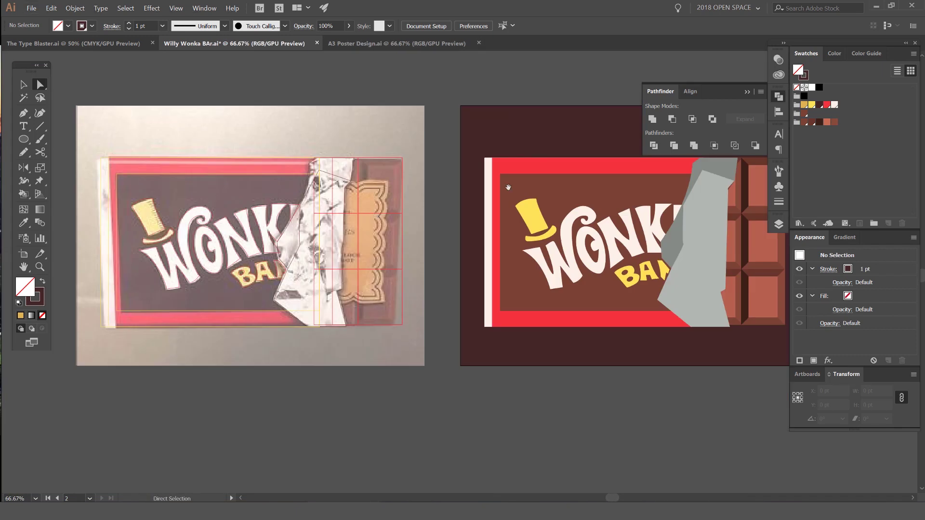
drag(508, 186, 169, 194)
Step: Cut the innermost border line with the Scissors tool and delete its curved section above the first scallop
scroll(540, 185, up, 4)
drag(502, 268, 474, 232)
scroll(474, 231, up, 1)
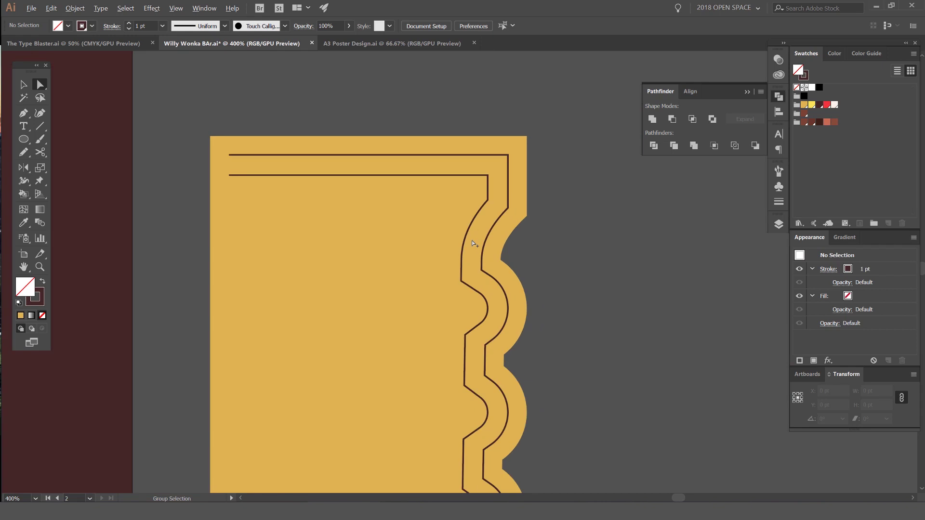
key(c)
click(461, 281)
click(489, 199)
key(v)
drag(40, 152, 77, 165)
click(548, 211)
click(471, 223)
key(Delete)
key(Delete)
scroll(535, 270, down, 2)
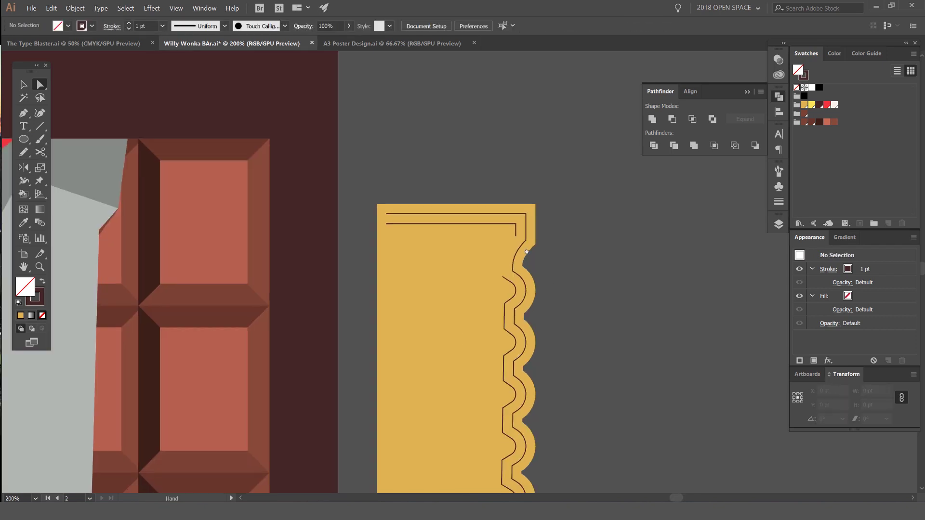
Step: Cut out and delete the innermost line's straight connector between the first and second scallops
scroll(530, 274, up, 1)
key(c)
click(461, 242)
click(460, 280)
key(a)
click(461, 264)
key(Delete)
key(space)
drag(480, 287, 464, 235)
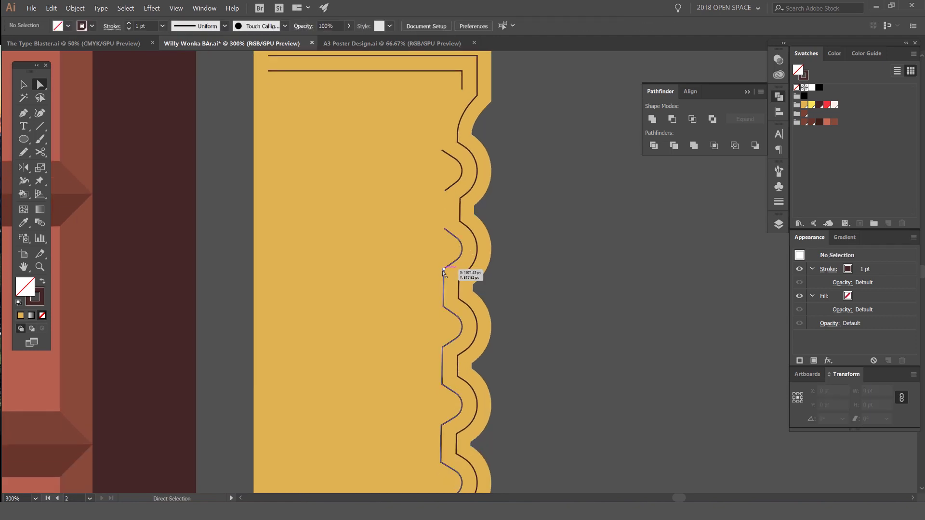
Step: Cut out and delete the innermost line's straight connectors between the second, third and fourth scallops
key(c)
click(444, 269)
click(443, 307)
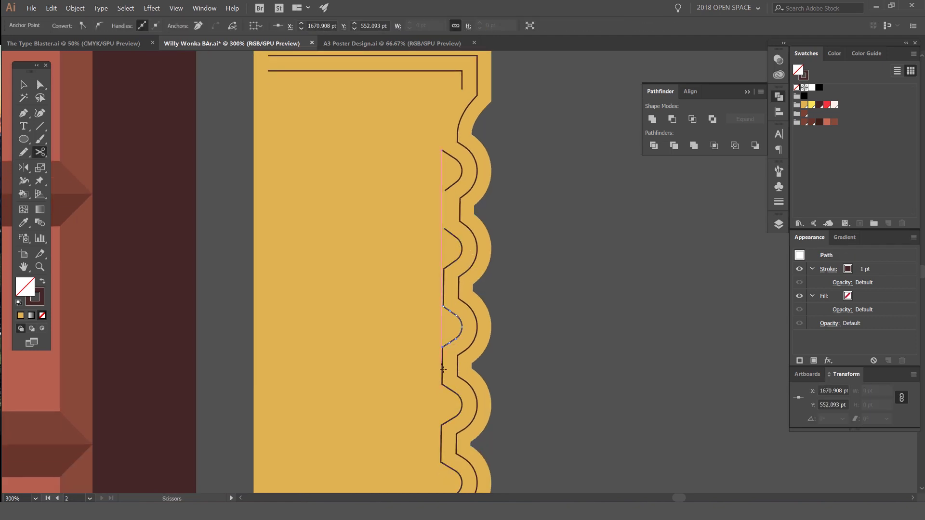
click(442, 385)
key(space)
drag(526, 341, 512, 275)
key(a)
click(512, 274)
scroll(429, 226, up, 2)
click(428, 226)
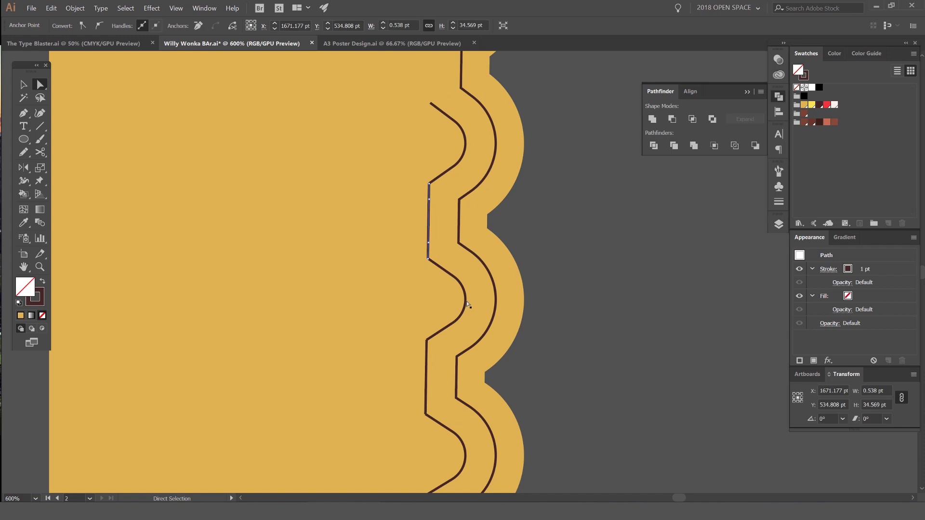
key(Delete)
click(426, 391)
scroll(429, 370, down, 3)
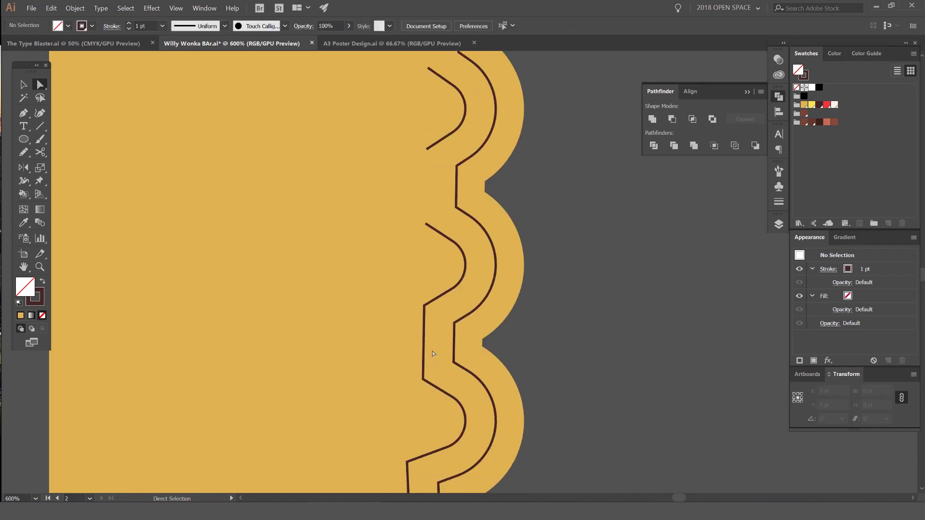
Step: Cut out and delete the innermost line's straight connector between the fourth and fifth scallops
scroll(427, 307, up, 5)
click(399, 284)
scroll(399, 284, down, 7)
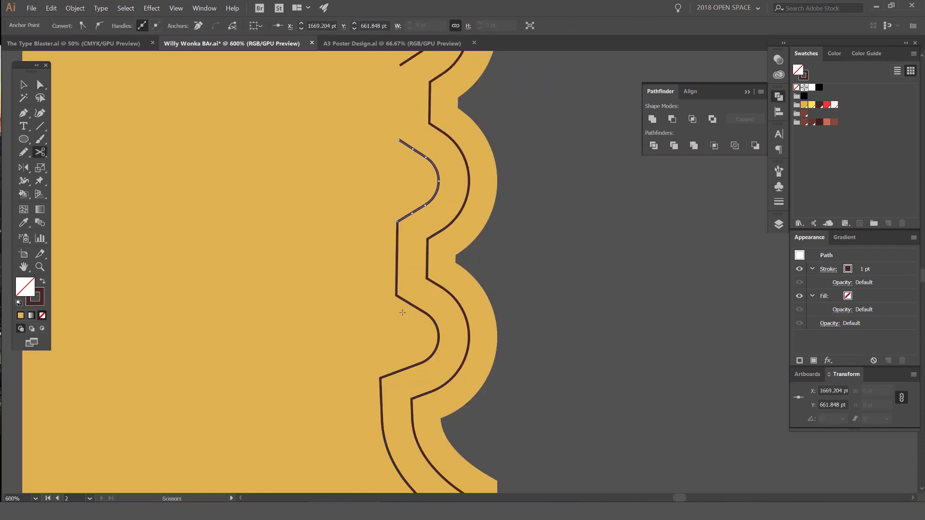
click(396, 295)
key(a)
click(396, 272)
key(Delete)
key(Delete)
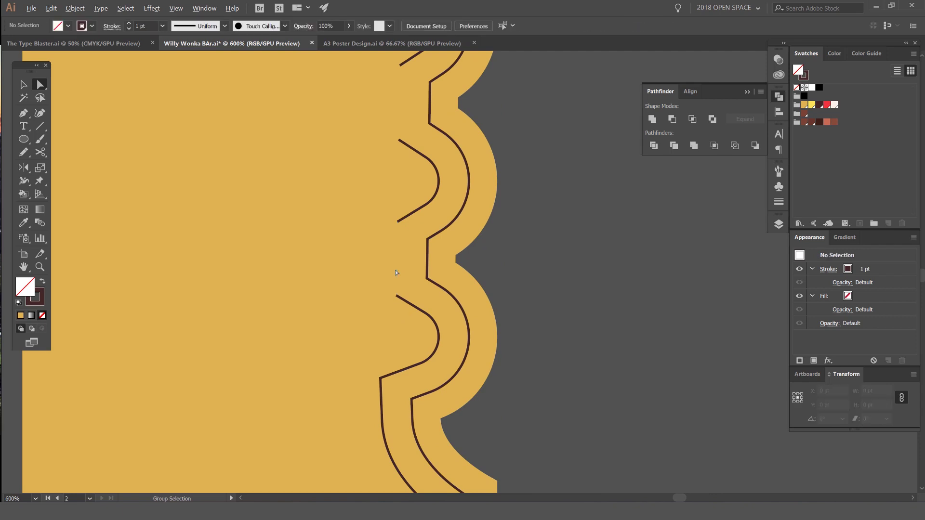
Step: Cut off and delete the innermost line's curved section between the fifth scallop and the bottom line
scroll(407, 256, down, 4)
scroll(406, 282, up, 3)
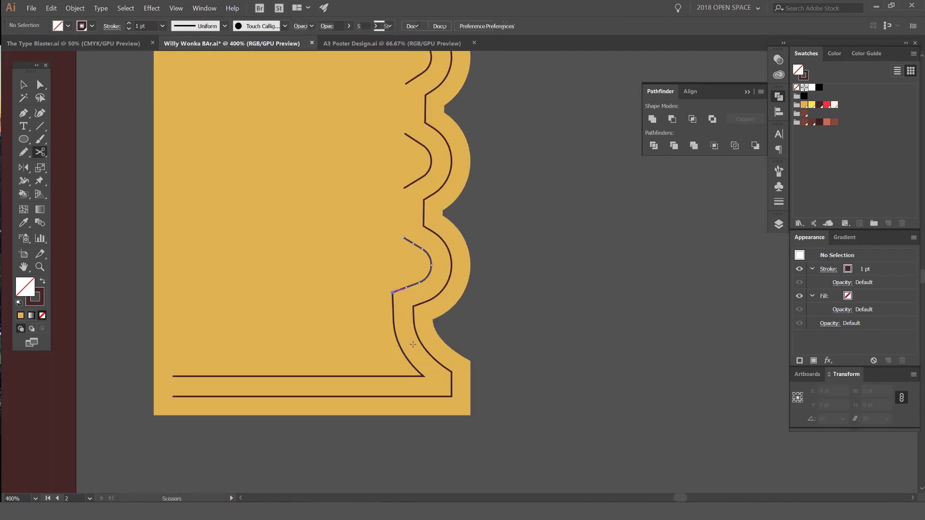
click(396, 332)
key(Delete)
key(Delete)
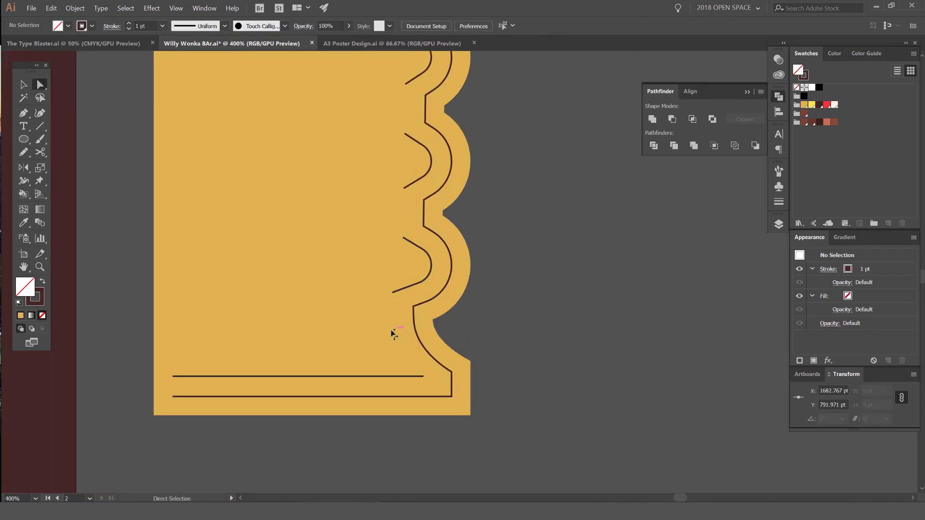
Step: Cut the inner top border line with the Scissors tool at two points near its middle
scroll(381, 321, down, 3)
key(v)
drag(460, 300, 529, 343)
scroll(405, 112, up, 2)
key(c)
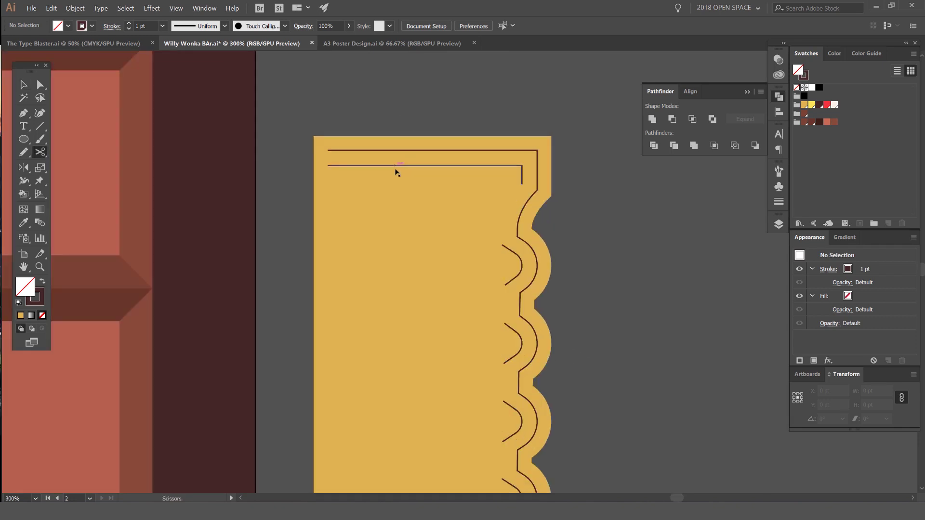
click(395, 165)
click(447, 166)
Step: Draw a narrow vertical rectangle from the inner top border line down to the inner bottom line
scroll(447, 183, down, 2)
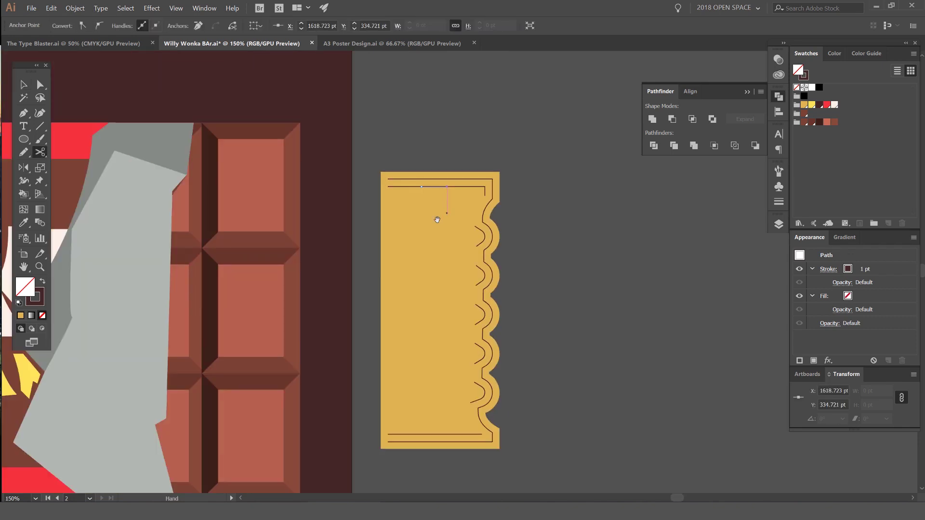
key(m)
drag(422, 185, 448, 434)
key(a)
click(467, 241)
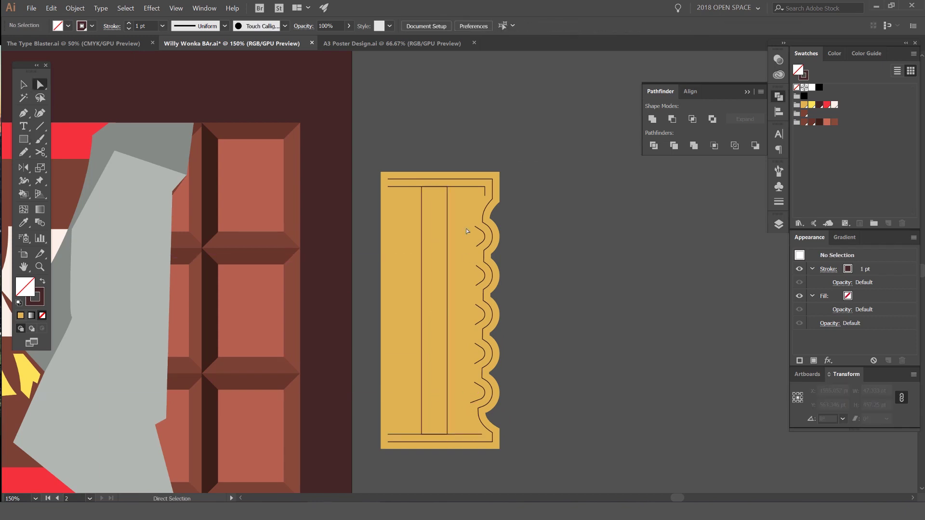
Step: Recolour the narrow guide rectangle's stroke red and delete the cut middle segment of the ticket's inner top border line
click(438, 186)
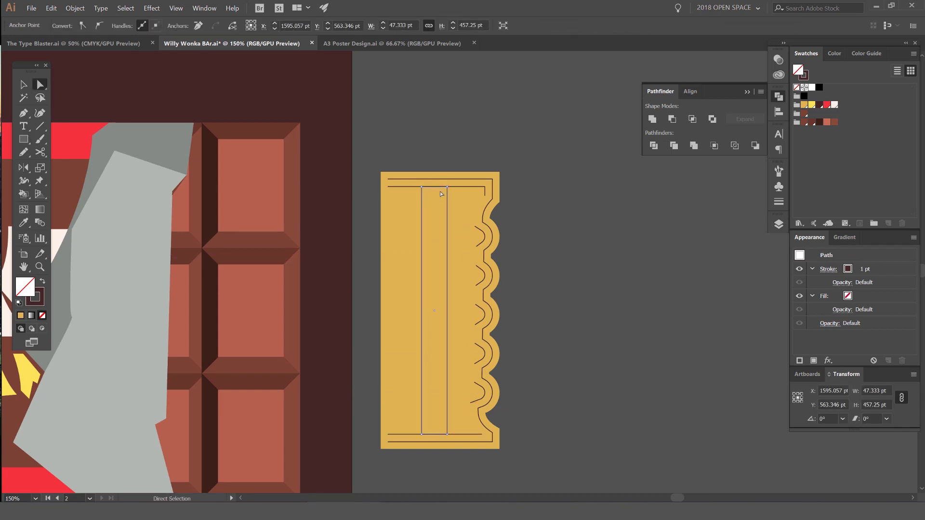
click(828, 105)
click(555, 176)
click(441, 187)
key(Delete)
Step: Cut the inner bottom border line with the Scissors tool at the red guide rectangle's lower corners and remove the guide
click(462, 366)
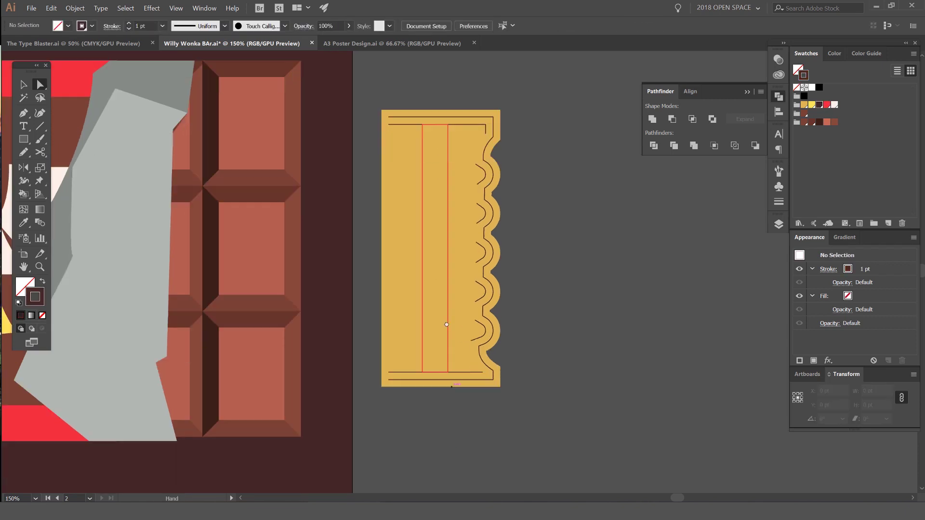
scroll(432, 329, up, 6)
click(513, 314)
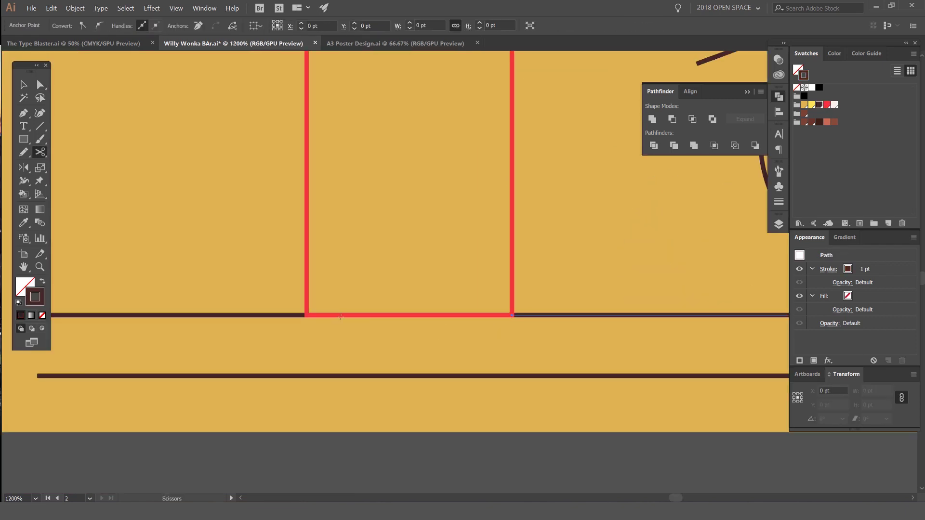
key(ctrl+1)
key(v)
click(434, 263)
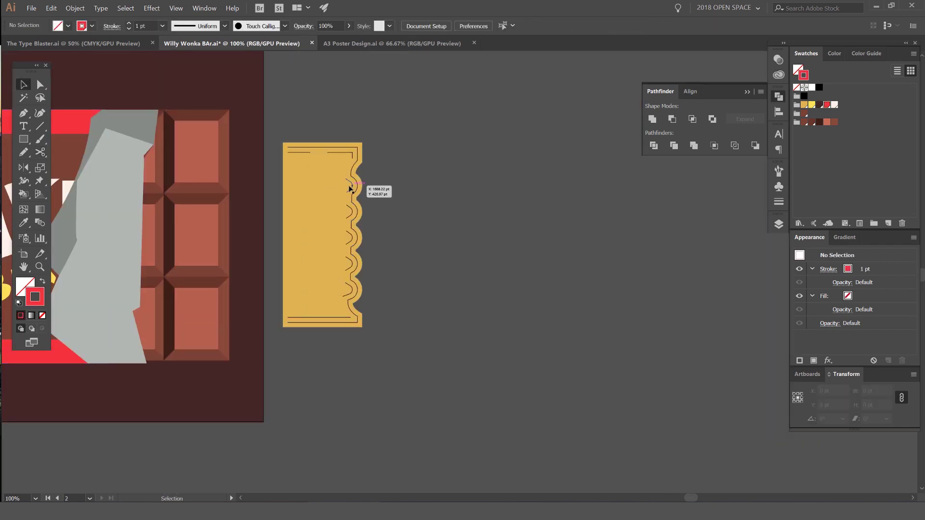
Step: Delete the cut middle segment of the ticket's inner bottom border line
drag(355, 185, 439, 201)
click(404, 335)
drag(409, 333, 436, 334)
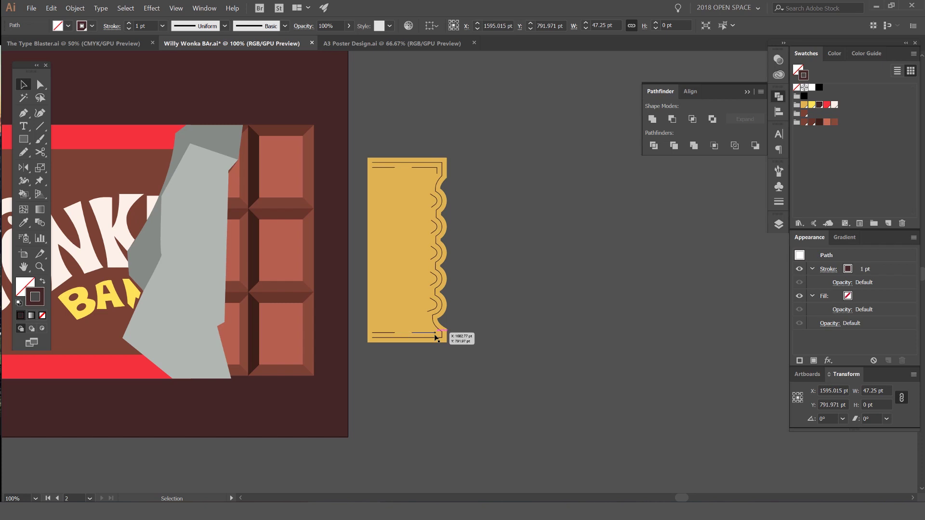
key(Delete)
Step: Move the golden ticket group onto the chocolate blocks, overlapping the foil's edge, and bring it to the front
drag(421, 242, 277, 242)
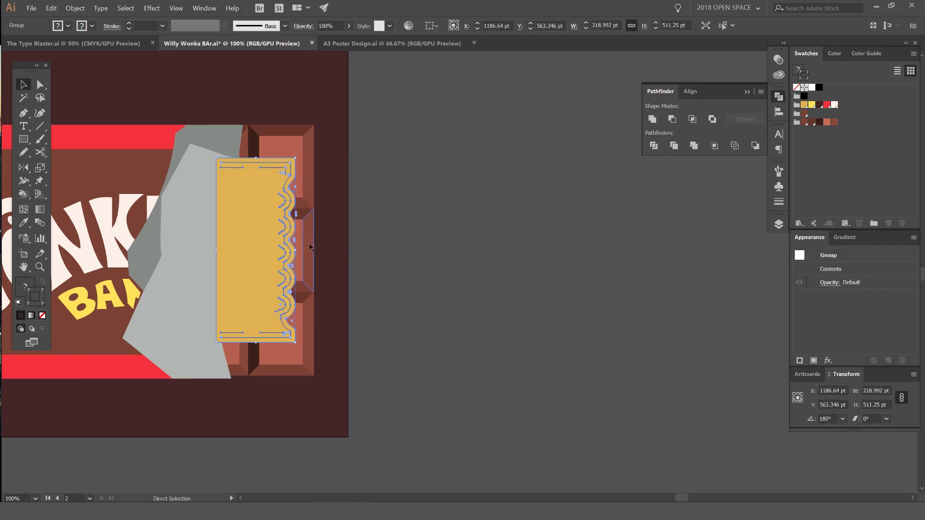
key(ctrl+bracketleft)
key(ctrl+bracketleft)
key(ctrl+bracketleft)
key(ctrl+shift+bracketright)
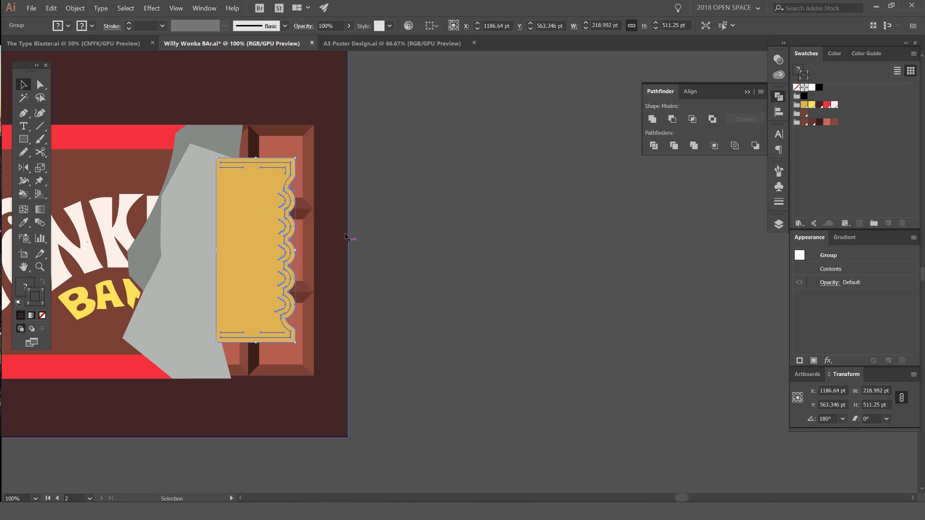
Step: Bring both grey foil pieces to the front so that they overlap the golden ticket
click(216, 148)
drag(183, 187, 318, 208)
shift+click(318, 209)
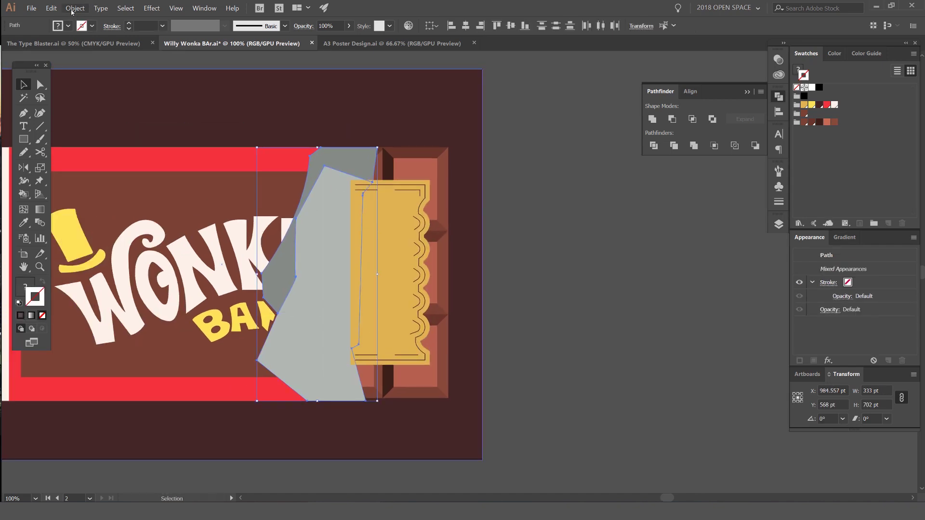
click(72, 9)
mouse_move(122, 27)
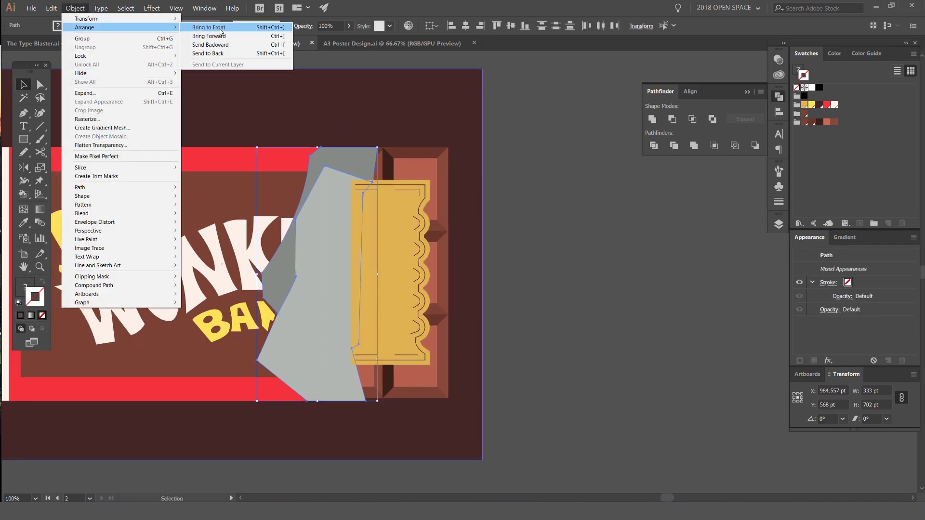
click(221, 32)
click(75, 8)
mouse_move(84, 27)
click(202, 27)
click(552, 174)
Step: Examine the golden ticket's placement under the foil on the chocolate bar
scroll(537, 243, down, 2)
scroll(538, 244, up, 2)
scroll(425, 244, down, 2)
drag(427, 231, 505, 234)
scroll(505, 230, up, 2)
click(453, 247)
click(602, 228)
drag(603, 228, 387, 178)
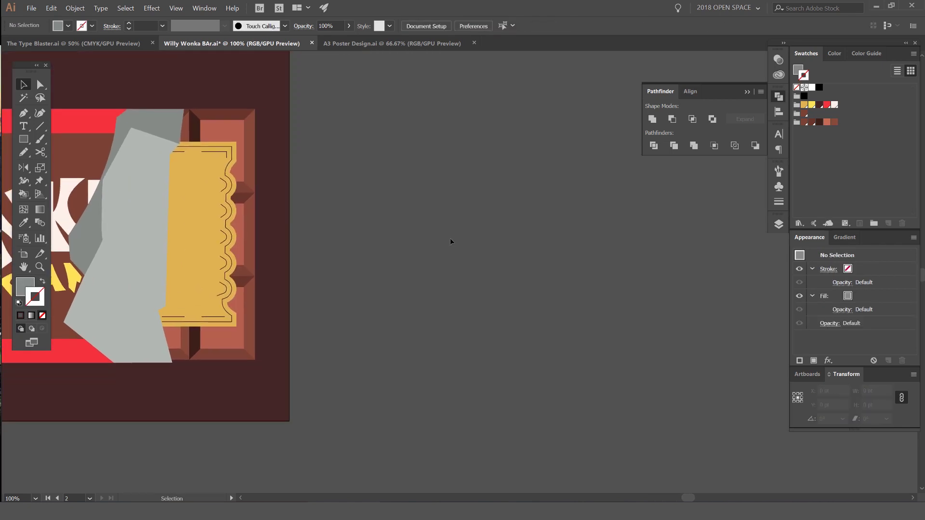
Step: Add the text GOLDEN TICKET beside the artboard, enlarged to 132.49 pt and broken onto two lines
key(t)
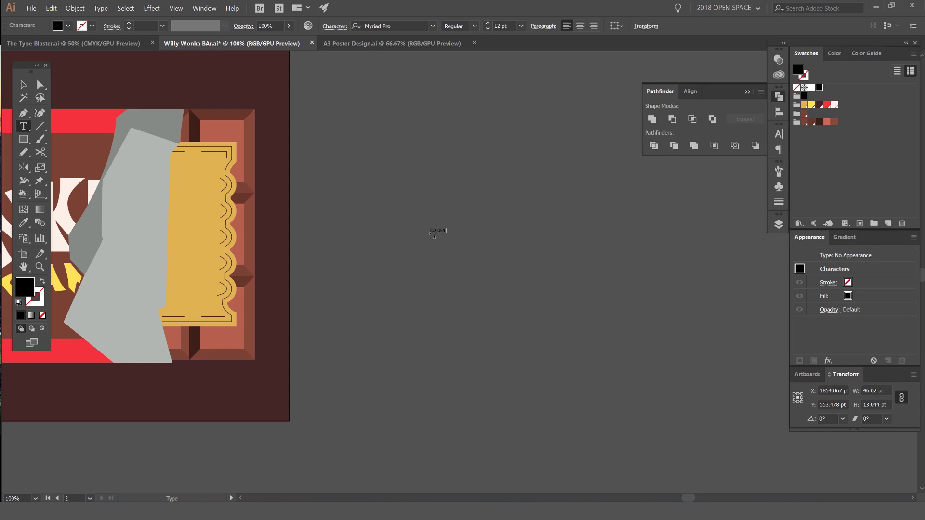
key(Escape)
click(448, 233)
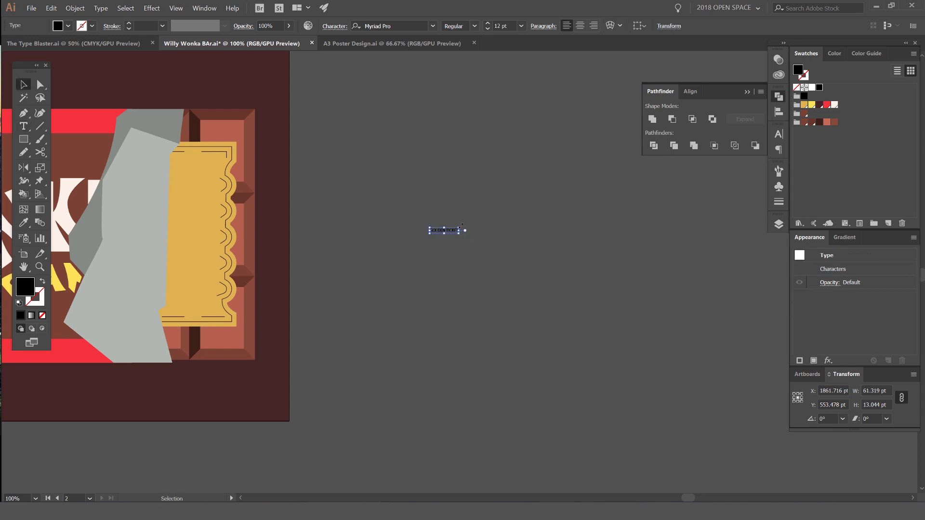
drag(458, 229, 601, 208)
double_click(479, 227)
key(Return)
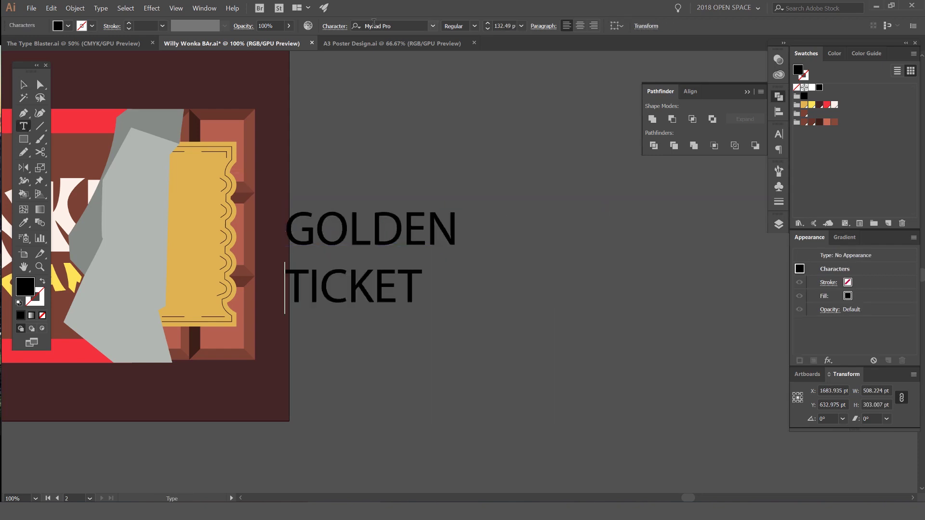
Step: Set the GOLDEN TICKET text in right-aligned Montserrat SemiBold with tighter line spacing
key(ctrl+a)
text(Montserrat)
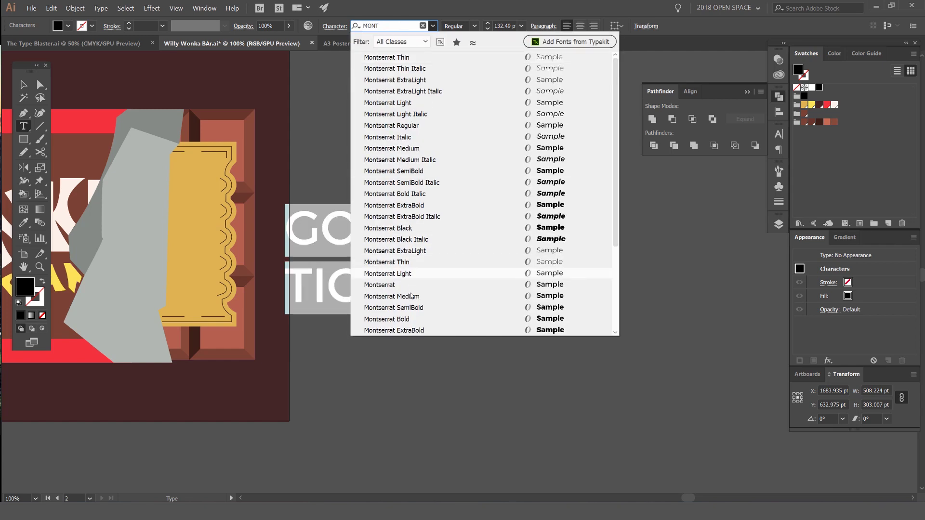
click(407, 268)
key(alt+Up)
key(alt+Up)
key(alt+Up)
key(alt+Up)
key(alt+Up)
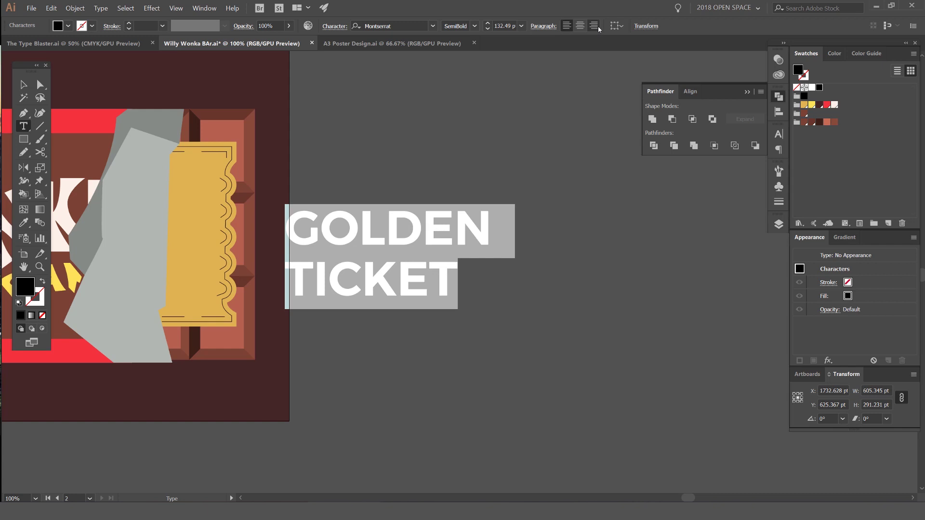
click(595, 26)
click(24, 85)
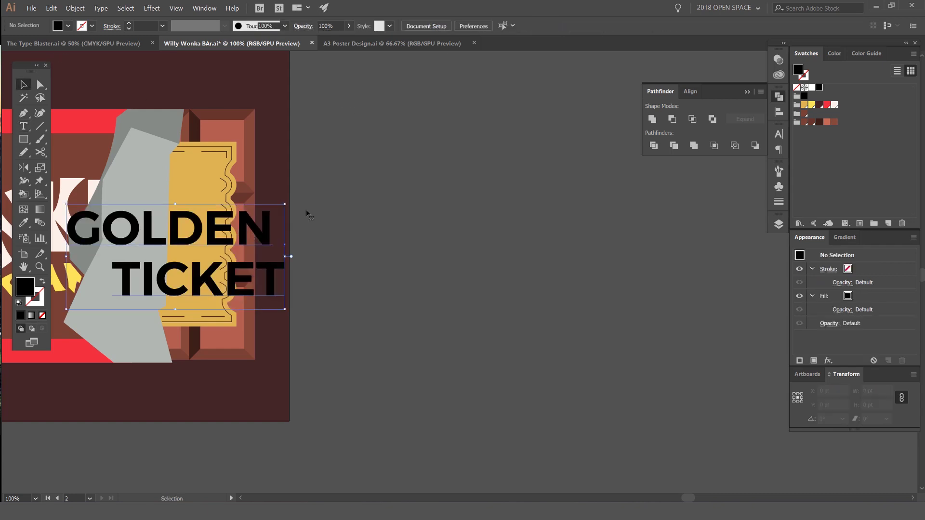
Step: Fill the GOLDEN TICKET text with white and tighten its line spacing further
click(811, 87)
drag(731, 109, 754, 100)
key(alt+Up)
key(alt+Up)
key(alt+Up)
key(alt+Up)
key(alt+Up)
key(alt+Up)
key(alt+Up)
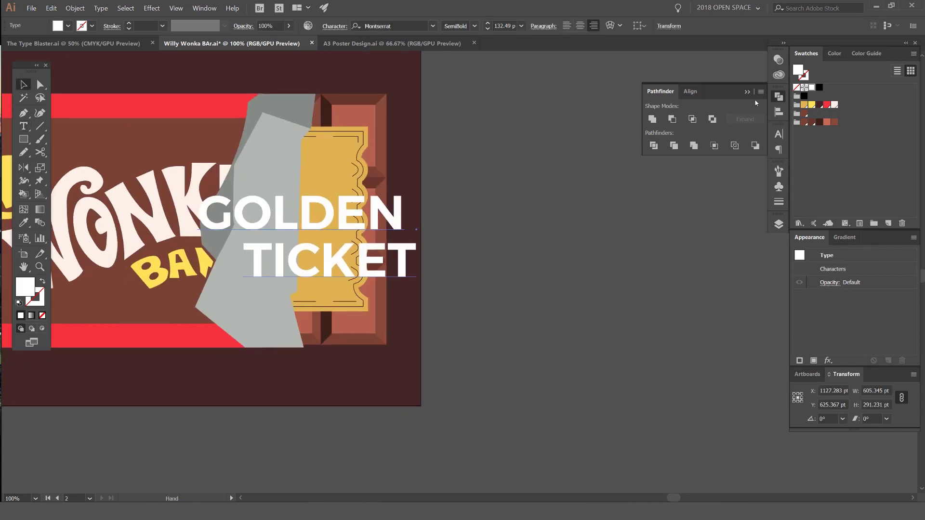
Step: Delete the trailing space after GOLDEN so that both text lines align flush right
key(t)
click(394, 220)
key(Delete)
key(Escape)
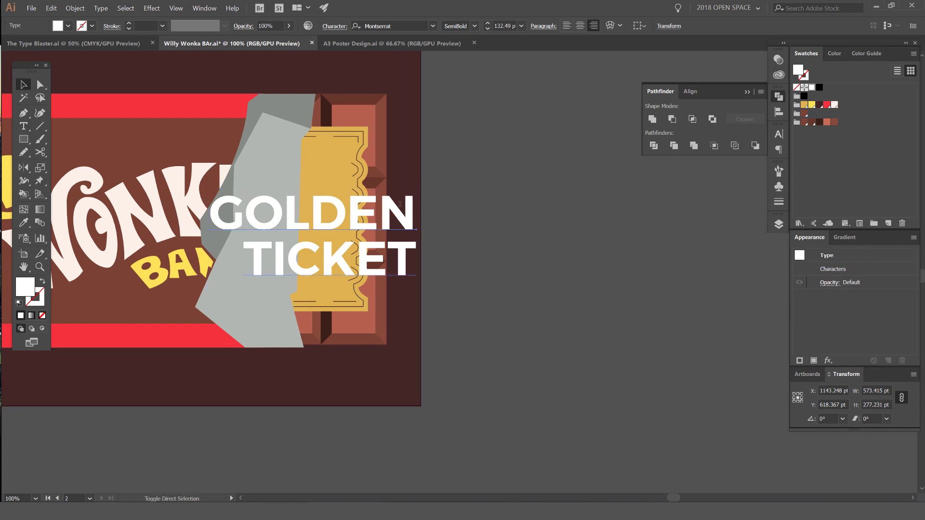
Step: Reduce the GOLDEN TICKET text to 112.49 pt and tighten its leading to match
key(ctrl+shift+comma)
key(ctrl+shift+comma)
key(ctrl+shift+comma)
key(ctrl+shift+comma)
key(ctrl+shift+comma)
key(ctrl+shift+comma)
key(ctrl+shift+comma)
key(ctrl+shift+comma)
key(ctrl+shift+comma)
key(ctrl+shift+comma)
key(alt+Up)
key(alt+Up)
key(alt+Up)
key(alt+Up)
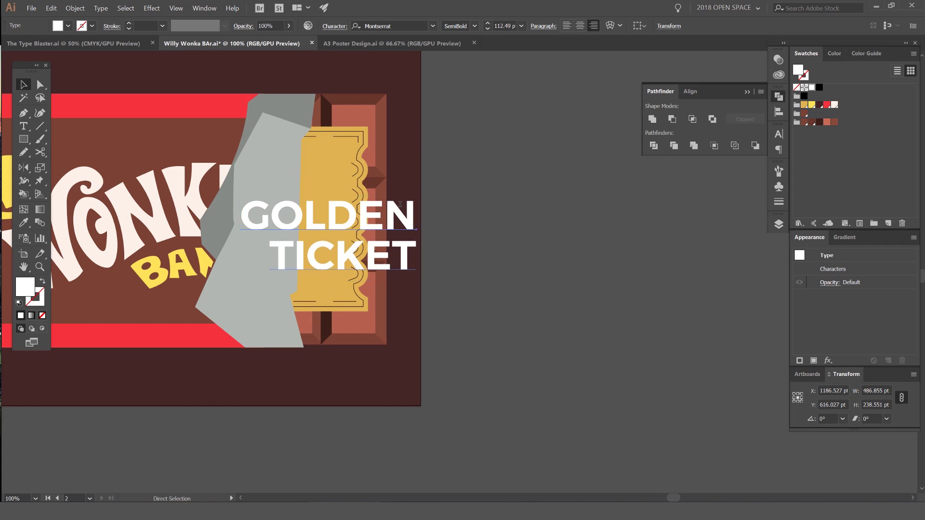
Step: Scale the GOLDEN TICKET text down onto the ticket and tuck it behind the foil pieces
key(shift+x)
key(shift+x)
key(ctrl+equal)
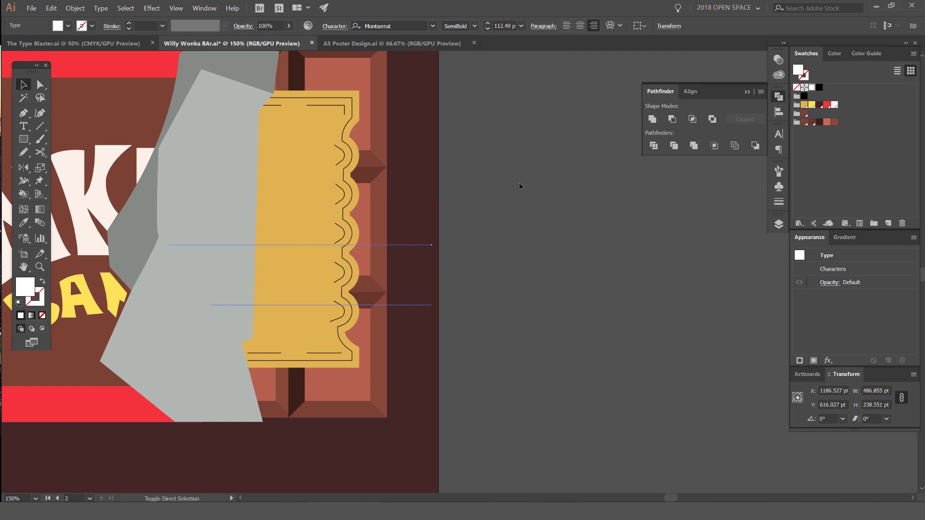
drag(401, 241, 277, 198)
drag(339, 159, 292, 171)
drag(250, 202, 285, 202)
key(ctrl+z)
click(288, 210)
click(125, 241)
key(ctrl+])
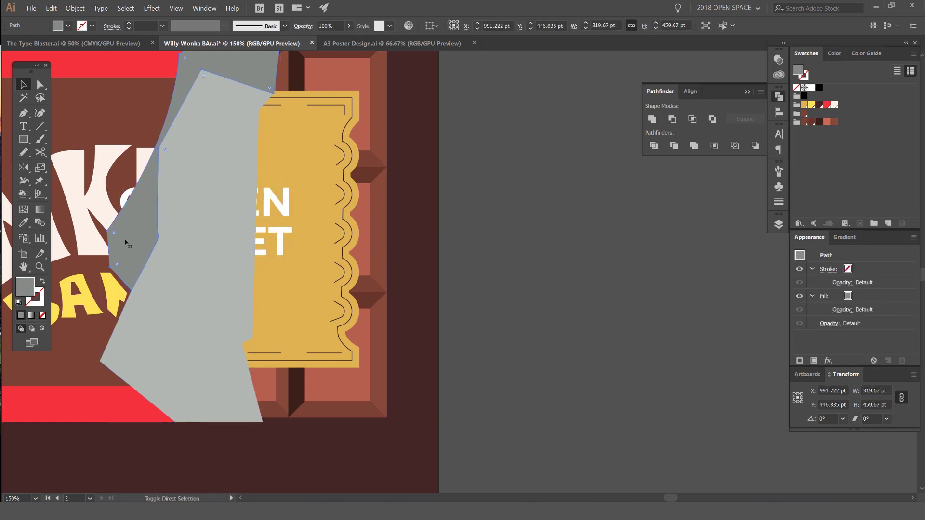
Step: Scale the GOLDEN TICKET text down to about 51.56 pt and widen its letter spacing
click(240, 187)
click(278, 204)
drag(292, 182, 266, 194)
key(shift+Right)
key(shift+Right)
key(shift+Right)
key(shift+Right)
key(shift+Right)
key(shift+Right)
key(shift+Left)
key(shift+Left)
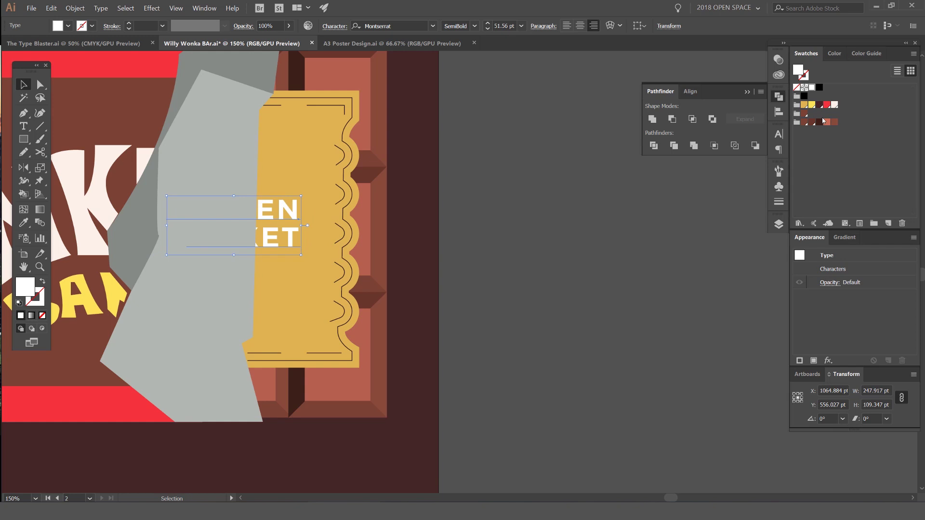
Step: Copy the ticket border line's dark colour to the text with the Eyedropper and swap the stroke colour to the fill
key(u)
click(346, 184)
key(ctrl+z)
key(i)
click(346, 183)
key(v)
click(506, 187)
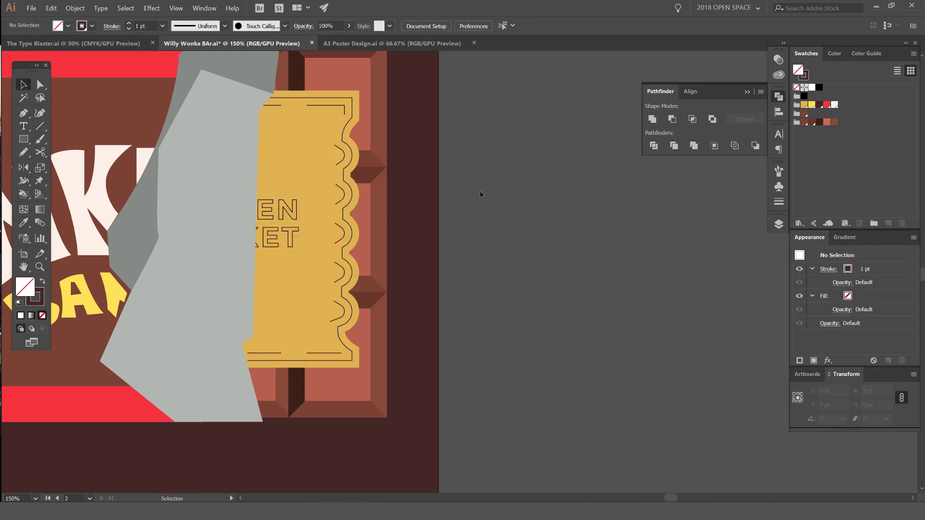
scroll(533, 169, down, 3)
scroll(468, 185, up, 2)
key(shift+x)
Step: Compare the vector illustration with the reference photo on the first artboard
scroll(601, 168, down, 1)
drag(603, 166, 547, 197)
scroll(546, 197, down, 2)
scroll(551, 198, up, 4)
scroll(612, 209, down, 3)
scroll(625, 205, down, 2)
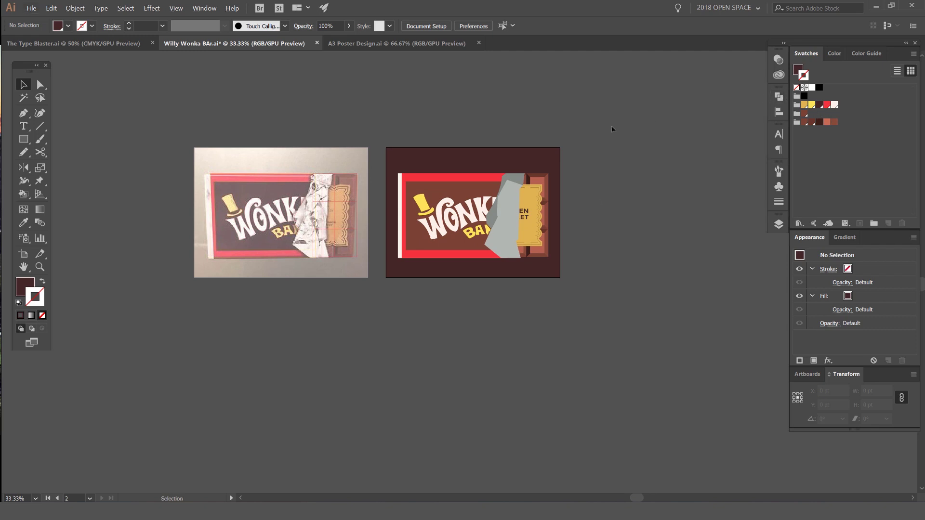
Step: Draw a thin rectangle about 1247 pt wide and 21 pt high directly beneath the chocolate bar's bottom edge
scroll(593, 132, up, 1)
scroll(514, 257, up, 1)
scroll(264, 344, up, 1)
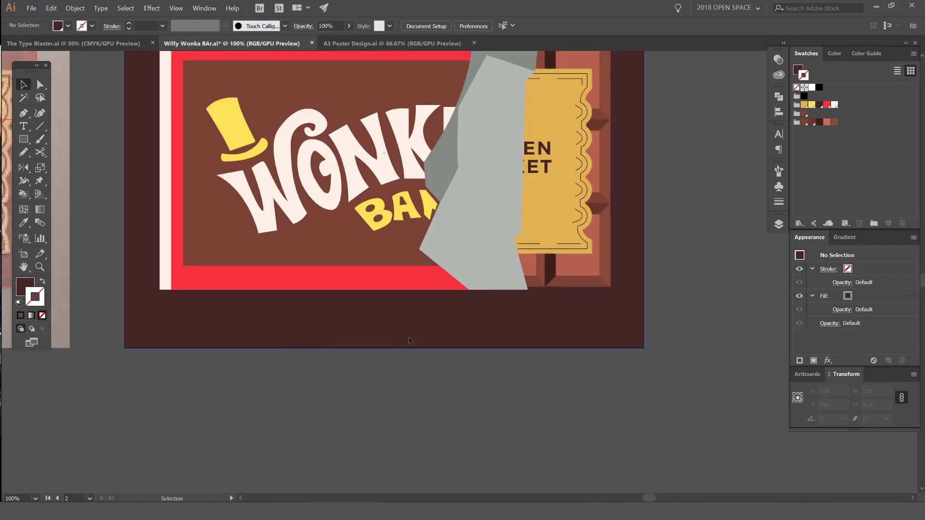
key(m)
mouse_move(159, 290)
mouse_down()
mouse_move(668, 301)
mouse_move(611, 297)
mouse_up()
Step: Extend the bottom row of chocolate blocks down to meet the lower edge of the wrapper and foil
scroll(583, 302, up, 2)
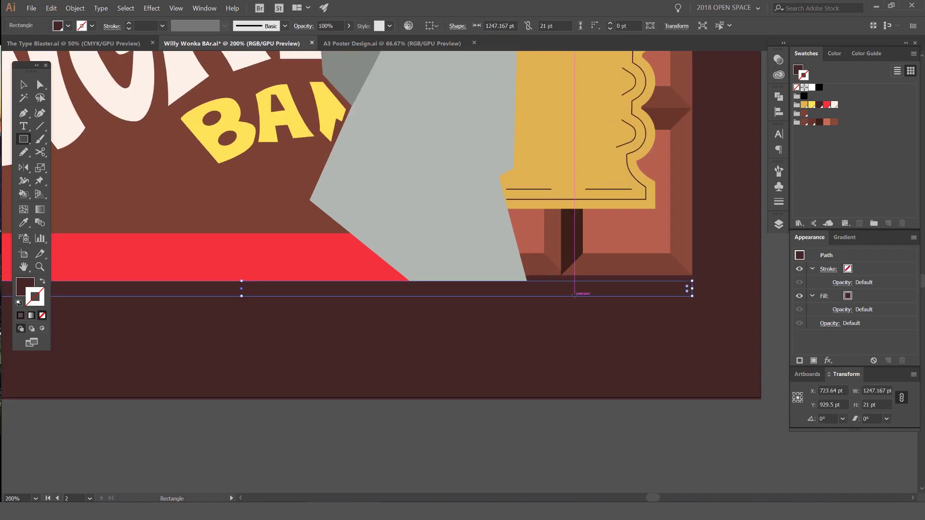
key(v)
click(542, 252)
scroll(543, 276, up, 1)
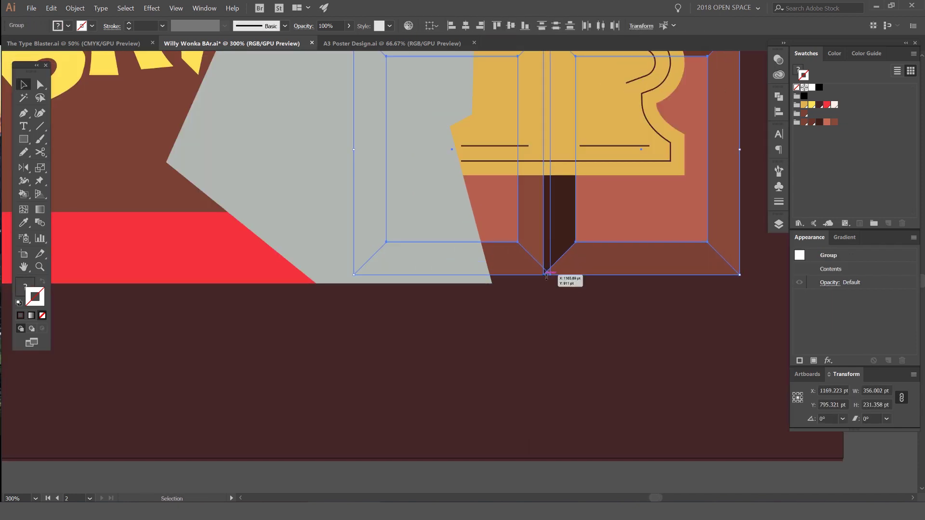
scroll(626, 287, down, 4)
click(678, 178)
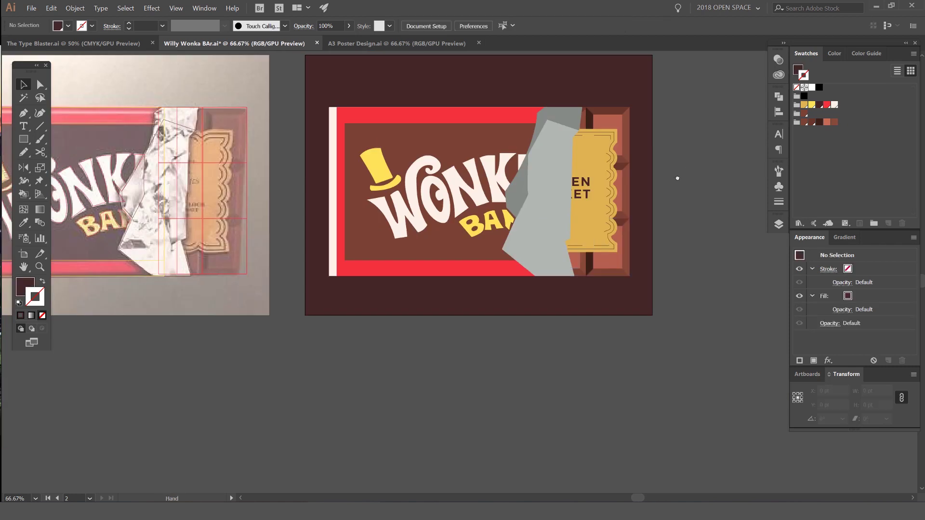
Step: Fill the thin rectangle beneath the bar with the darkest brown swatch
drag(678, 179, 614, 225)
click(554, 315)
click(541, 332)
click(502, 328)
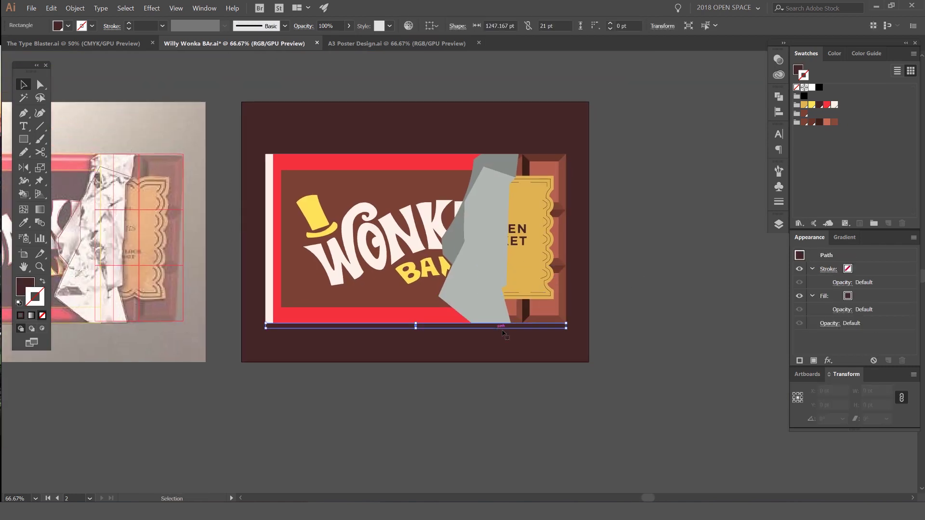
scroll(567, 332, up, 2)
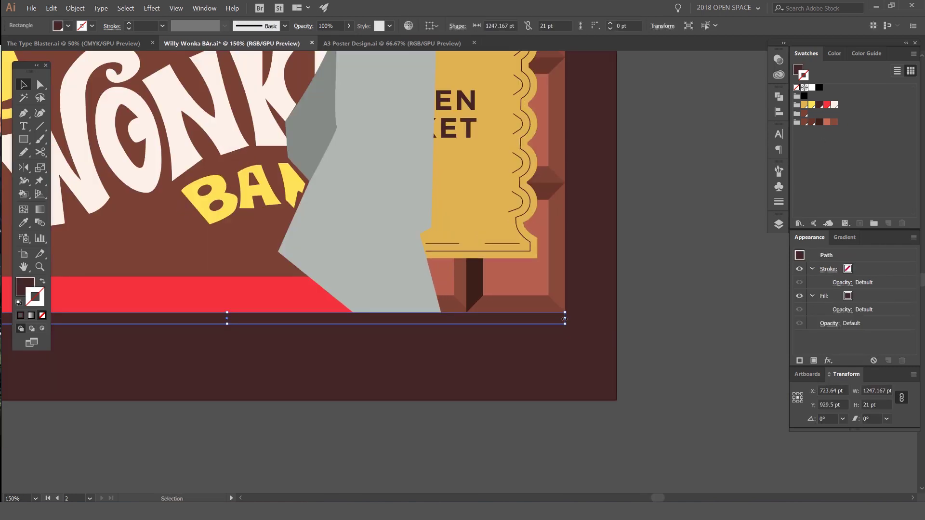
click(819, 123)
Step: Set the strip beneath the bar to Multiply blending at 50% opacity
click(779, 58)
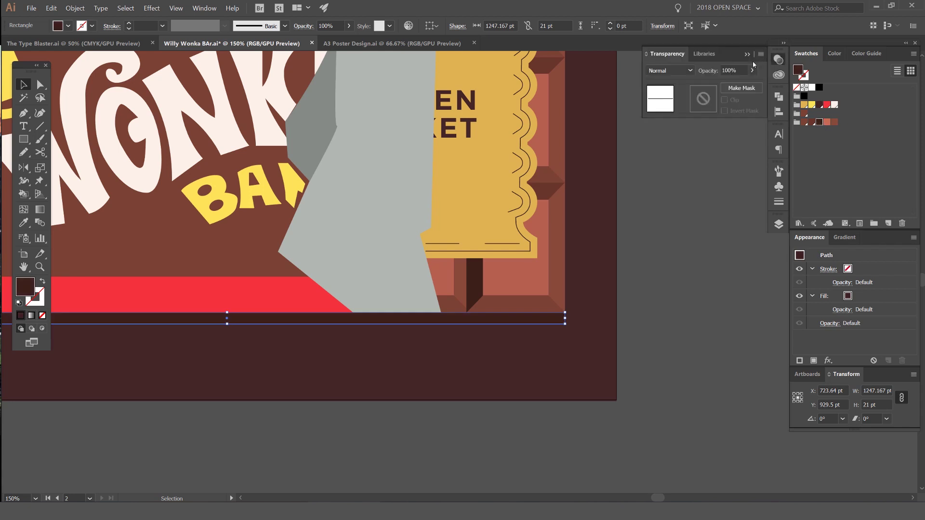
click(665, 70)
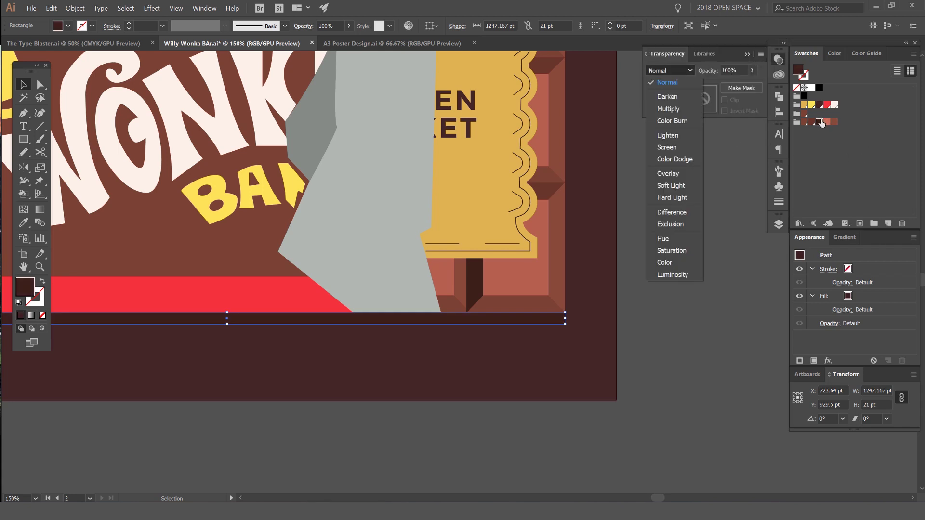
click(668, 110)
click(742, 71)
text(50)
key(Return)
click(676, 248)
scroll(671, 251, down, 3)
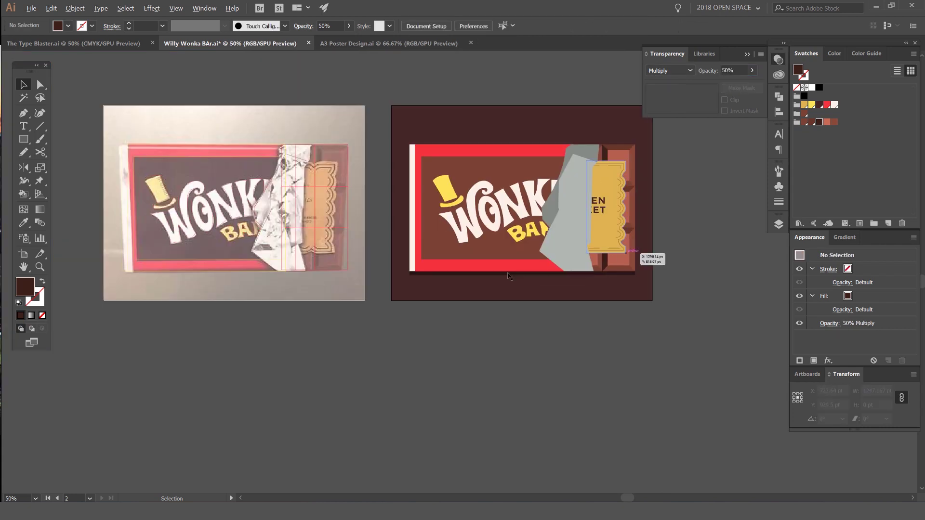
Step: Shift the bottom corners of the shadow strip about 10 pt to the right so that both ends slant
scroll(525, 277, up, 3)
key(a)
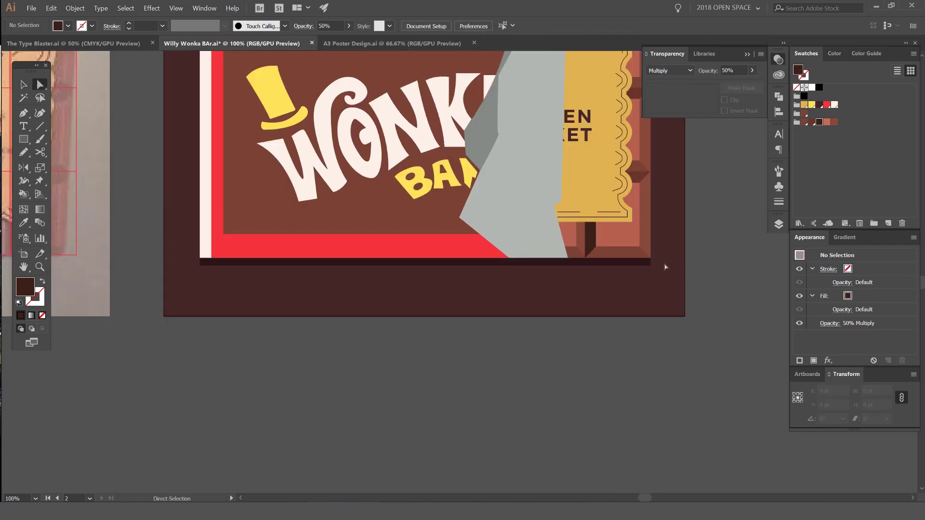
drag(216, 281, 197, 283)
key(shift+Right)
key(shift+Right)
key(shift+Right)
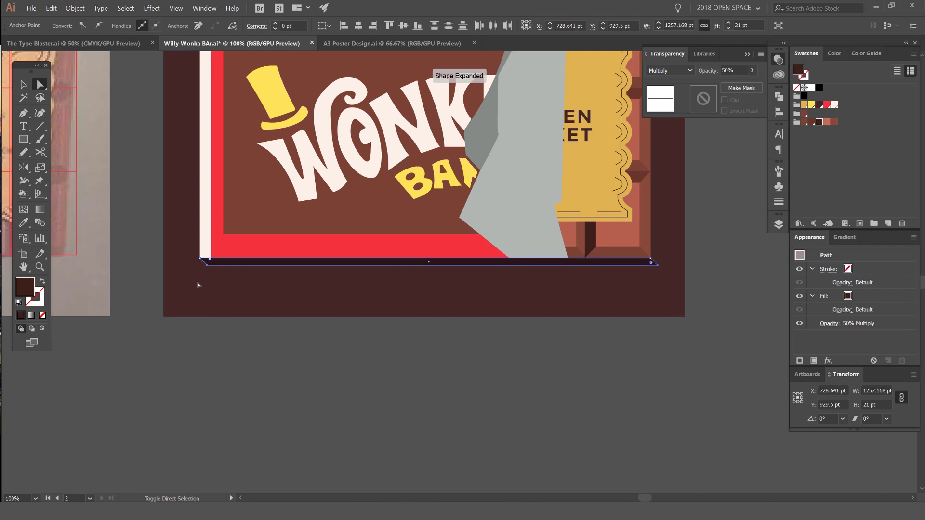
Step: Undo the slanting of the shadow strip's bottom corners and move the straight strip to the right beneath the bar
key(ctrl+z)
key(ctrl+z)
key(ctrl+z)
key(v)
drag(408, 262, 429, 263)
key(a)
drag(672, 265, 684, 316)
key(ctrl+shift+a)
key(ctrl+z)
key(ctrl+shift+a)
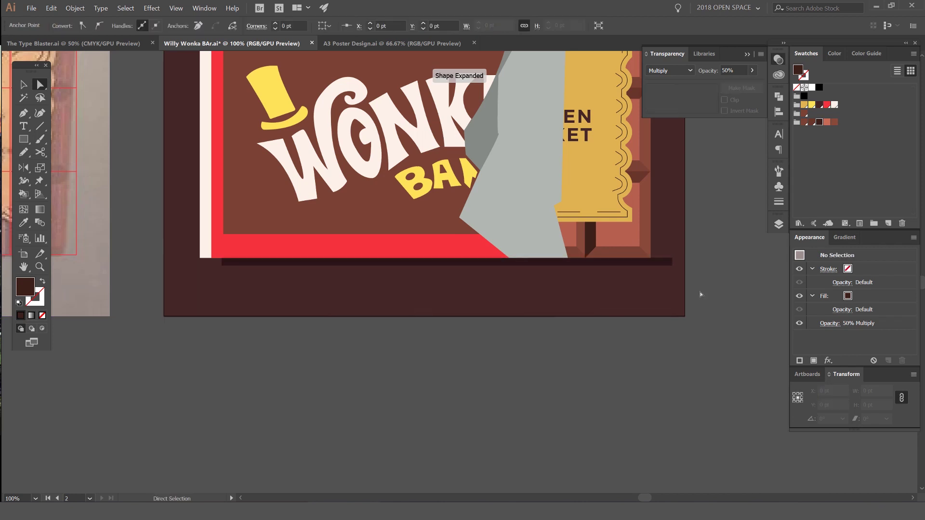
Step: Pull the shadow strip's right end back in line with the chocolate bar's right edge
scroll(615, 271, up, 2)
drag(684, 273, 626, 274)
click(644, 282)
click(652, 266)
scroll(652, 267, down, 2)
scroll(645, 267, up, 2)
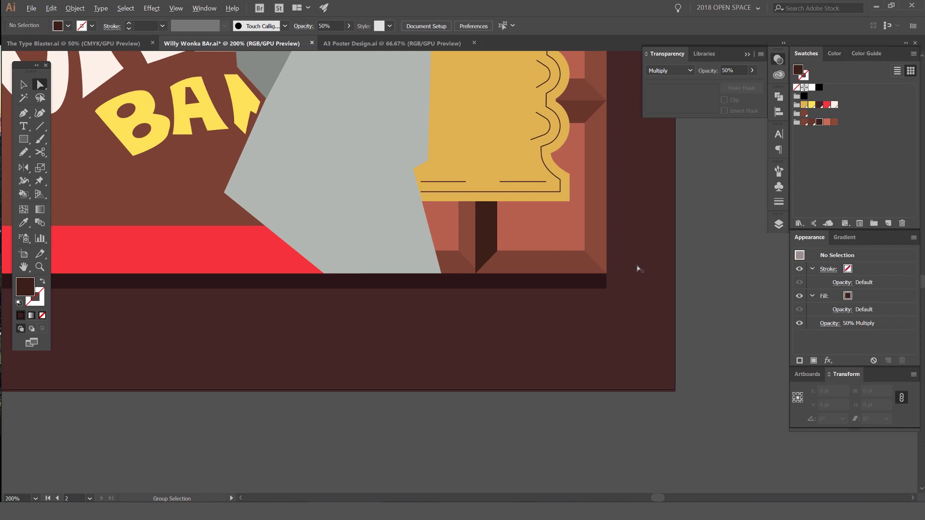
Step: Try to slant the shadow strip's right end by shifting its bottom corner outward
drag(606, 288, 620, 289)
click(679, 271)
scroll(679, 270, down, 4)
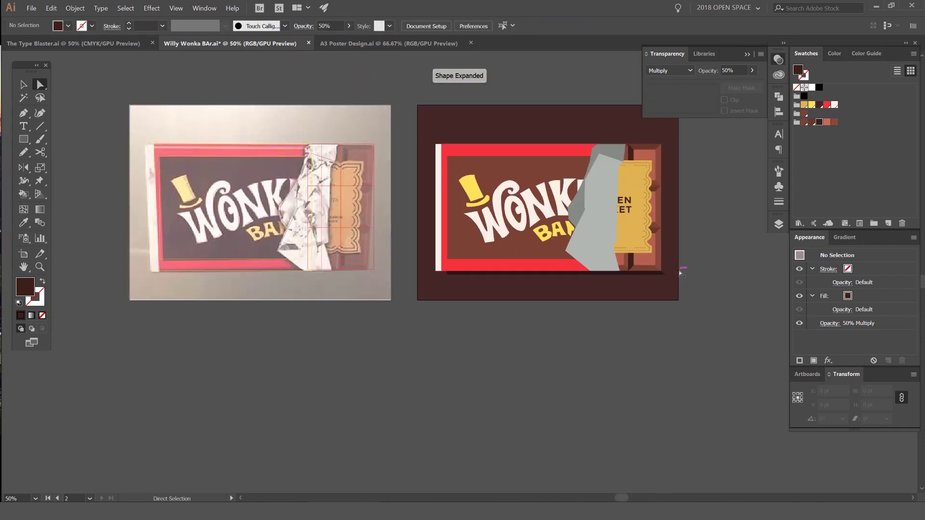
Step: Stretch the shadow strip downward to a height of 46.667 pt
scroll(667, 270, up, 3)
key(v)
click(347, 288)
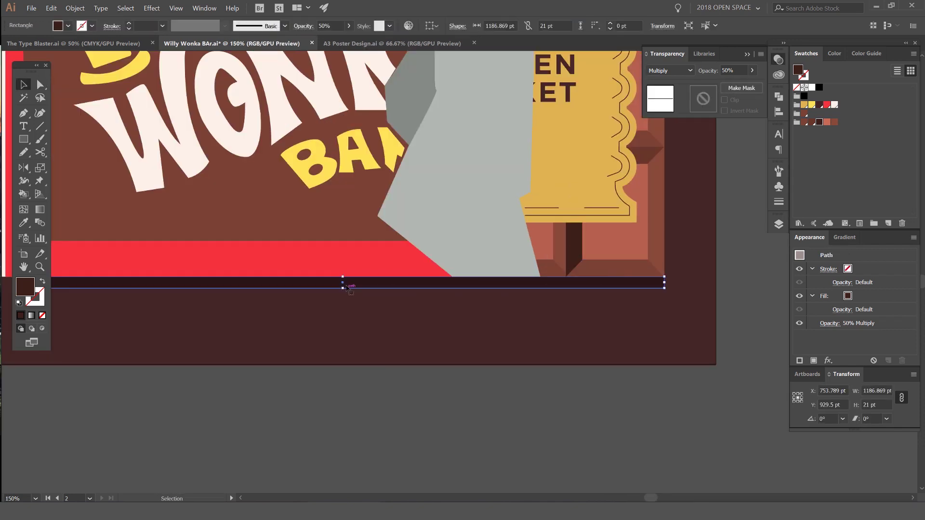
drag(343, 288, 342, 302)
Step: Apply a Gaussian Blur with a 9.6 pixel radius to the shadow strip
click(152, 8)
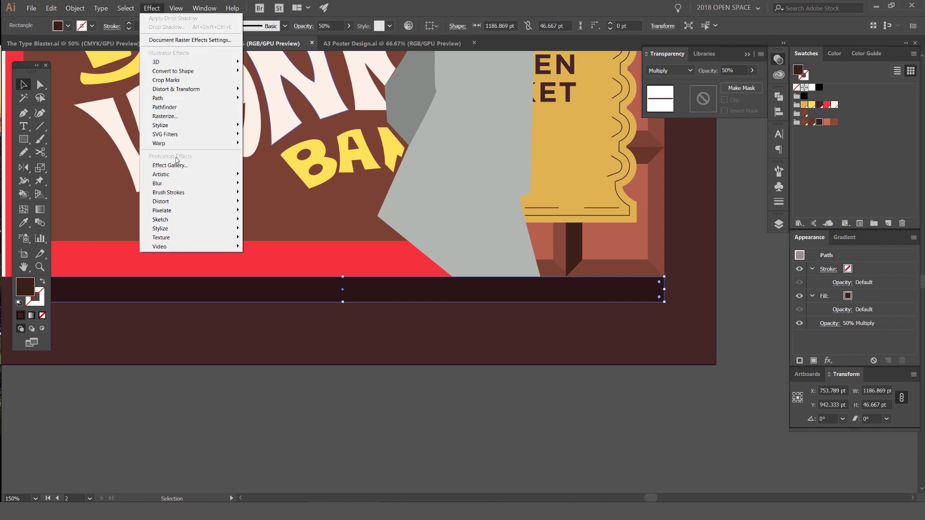
mouse_move(172, 188)
click(267, 183)
click(230, 155)
mouse_move(265, 131)
mouse_down()
mouse_move(246, 140)
mouse_move(277, 140)
mouse_up()
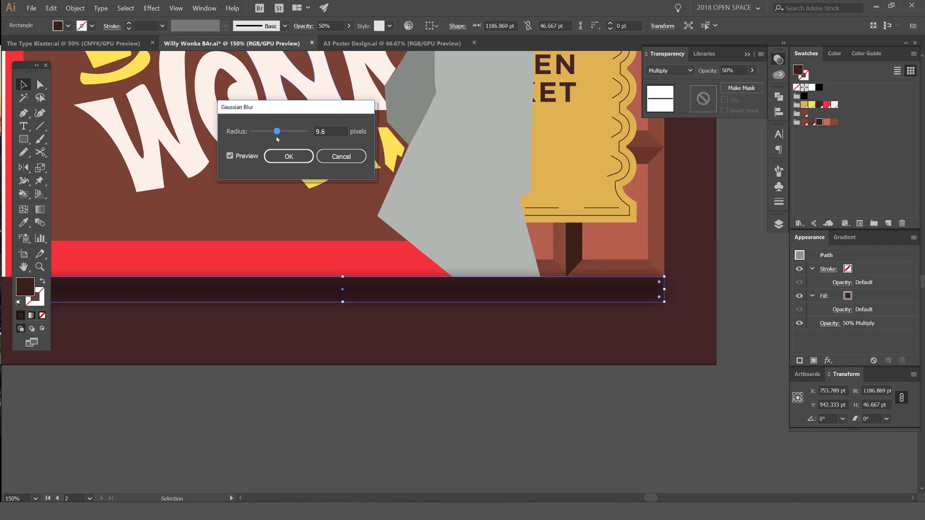
click(291, 158)
scroll(362, 200, down, 3)
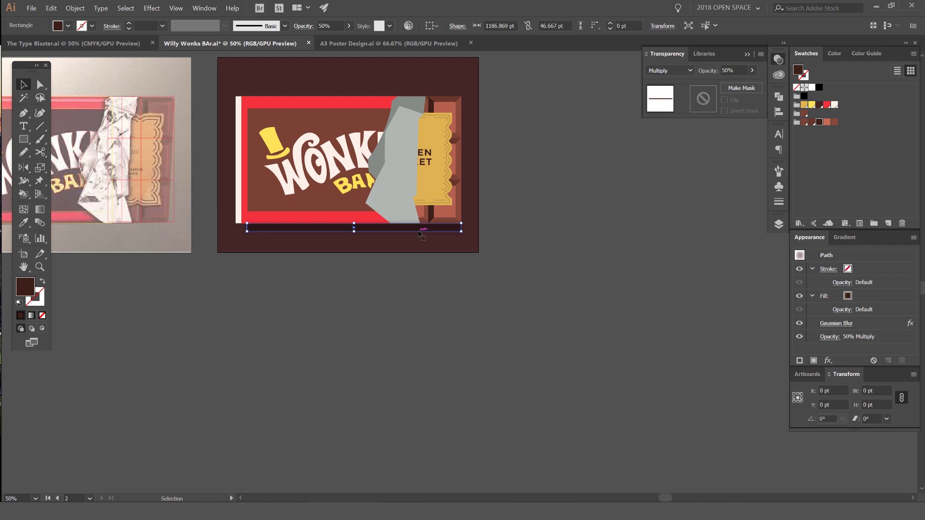
Step: Tuck the blurred shadow about 15 pt higher behind the bar and extend its left end to a width of 1229.667 pt
click(515, 215)
scroll(429, 219, up, 2)
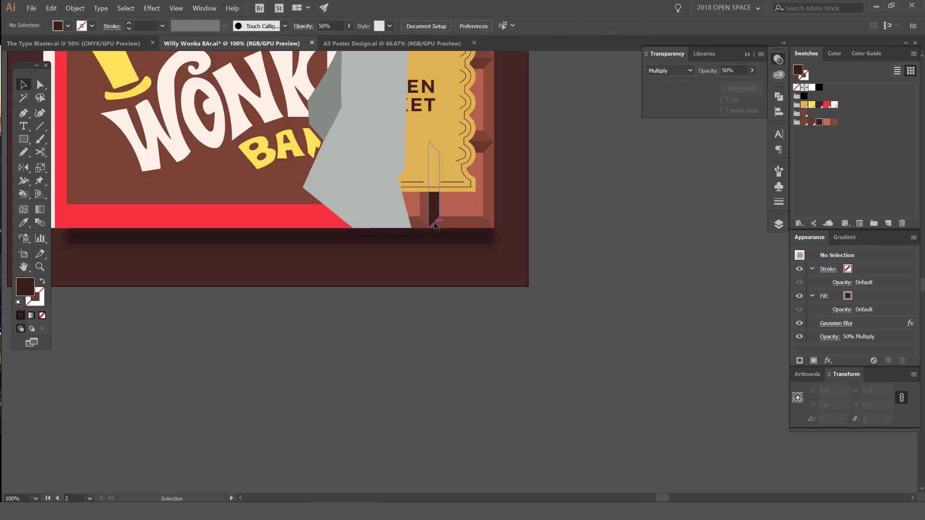
click(442, 231)
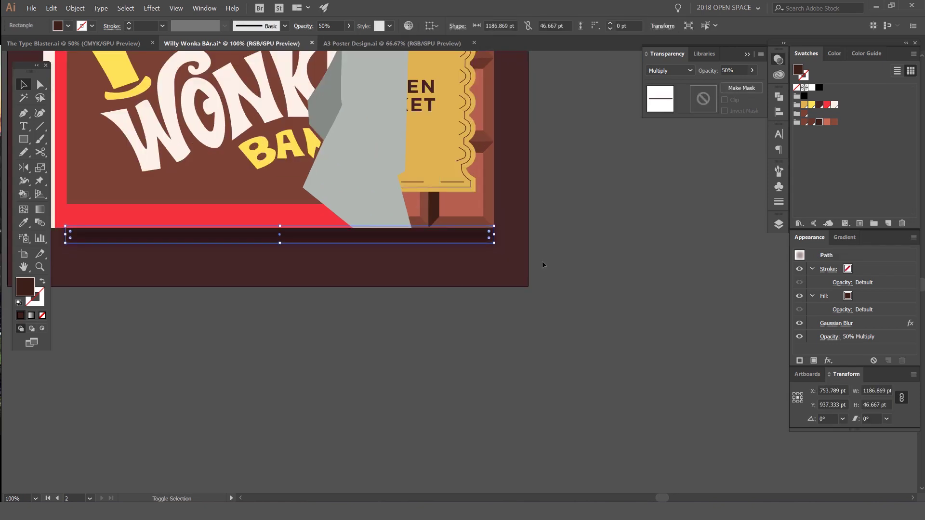
click(542, 262)
scroll(667, 266, down, 2)
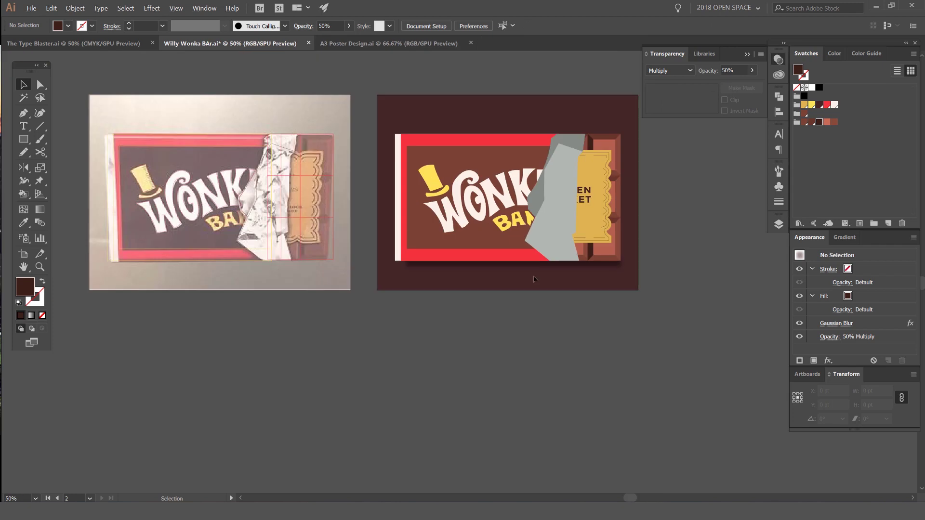
scroll(409, 260, up, 4)
click(402, 253)
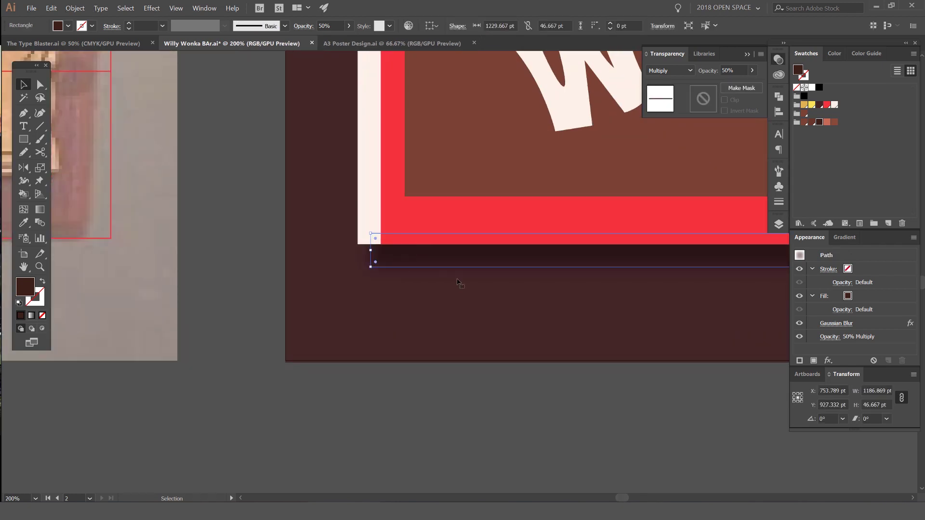
scroll(458, 283, down, 4)
click(596, 354)
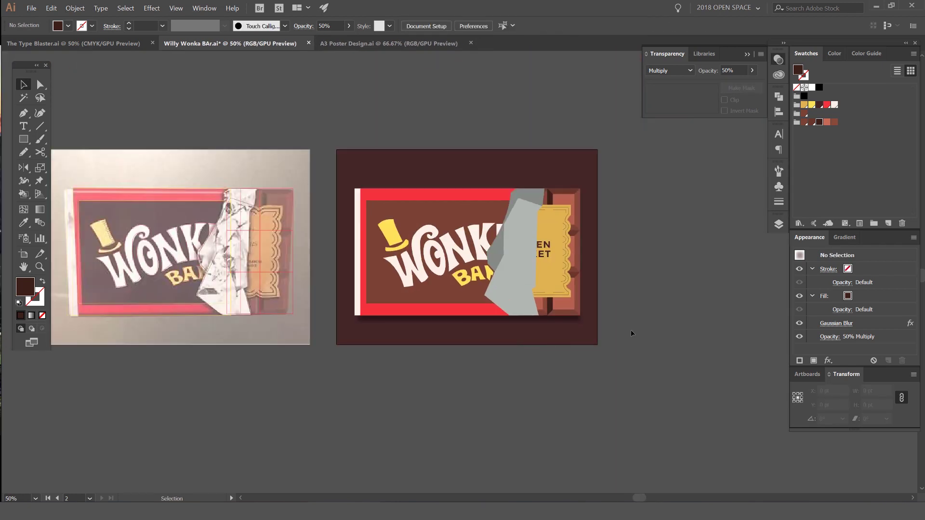
Step: Examine the blurred shadow and the lower right area of the bar
scroll(631, 332, down, 1)
drag(629, 314, 582, 304)
scroll(603, 227, up, 1)
drag(591, 211, 654, 162)
scroll(575, 255, up, 2)
click(579, 287)
click(671, 301)
scroll(668, 298, down, 2)
scroll(689, 323, up, 3)
key(a)
click(466, 261)
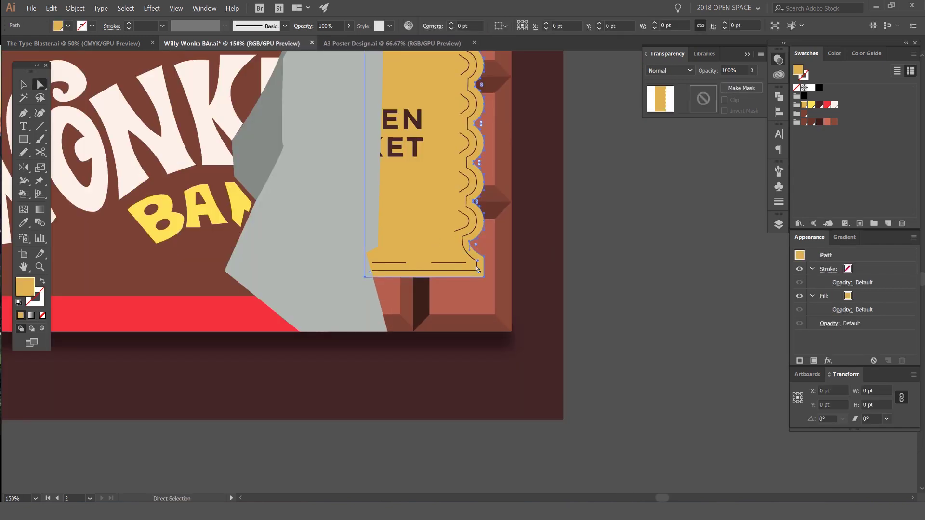
key(ctrl+z)
scroll(411, 223, up, 2)
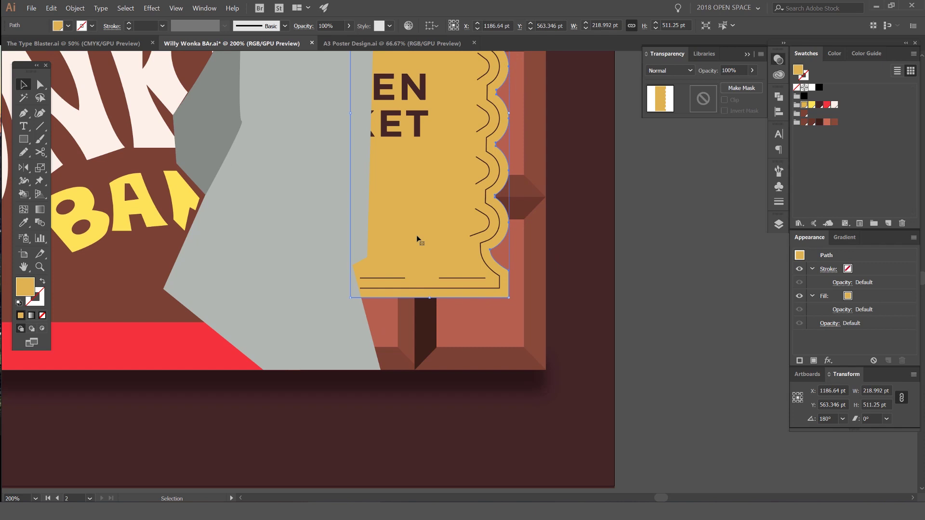
click(689, 313)
Step: Draw a thin strip about 11 pt tall along the golden ticket's bottom edge with the Pen tool and set it to Multiply blending
key(p)
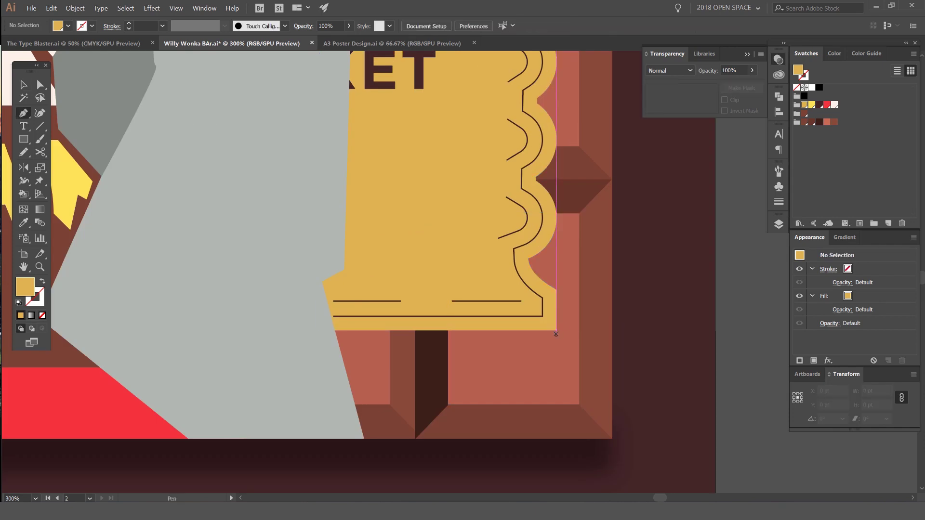
click(556, 331)
click(556, 342)
click(323, 342)
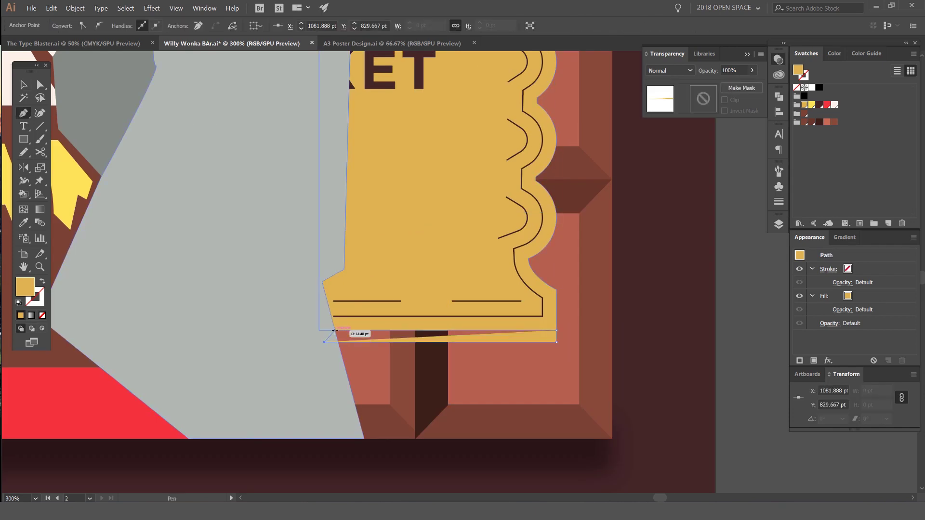
click(335, 331)
click(556, 331)
key(v)
click(669, 71)
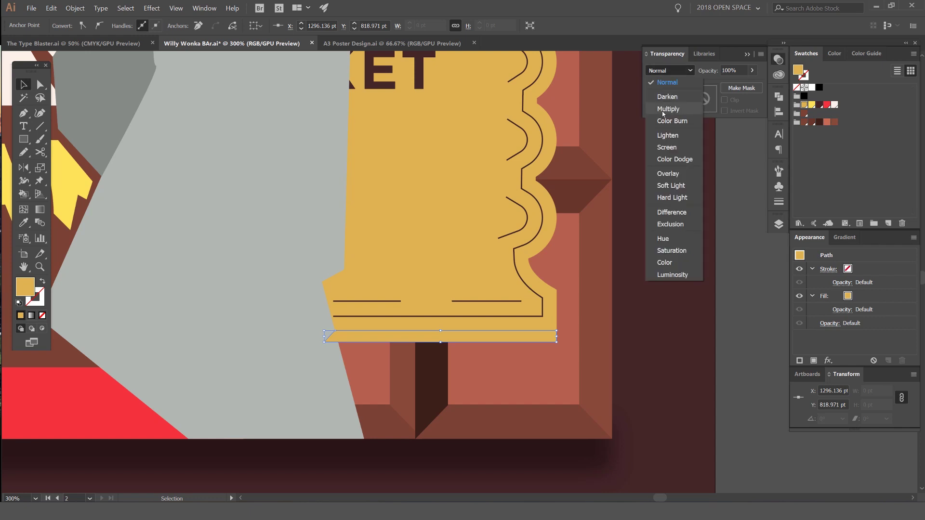
click(664, 108)
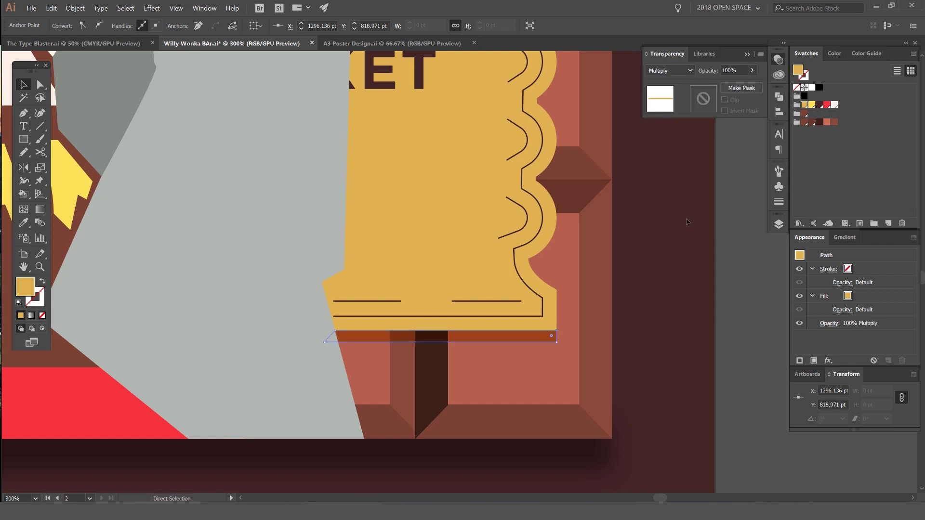
Step: Raise the bottom corners of the ticket's shadow strip to reduce its height to about 5.3 pt
scroll(610, 292, up, 1)
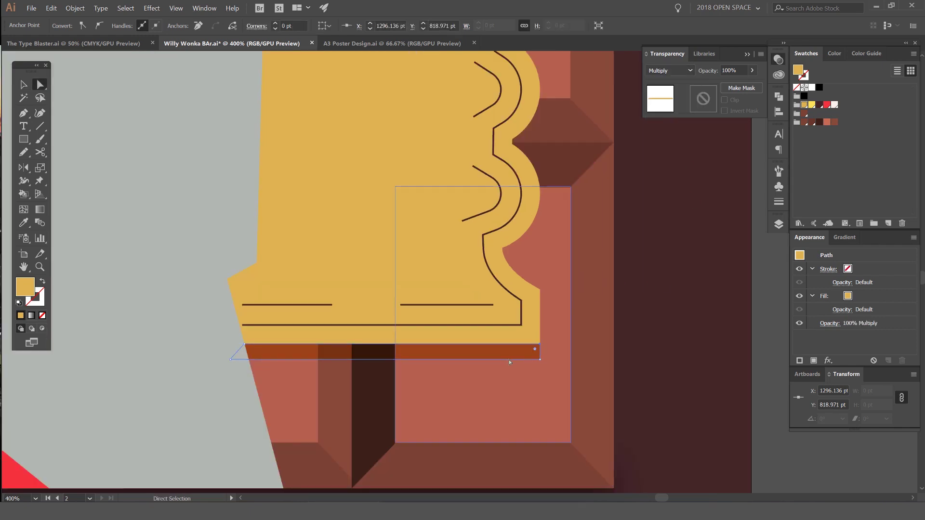
key(a)
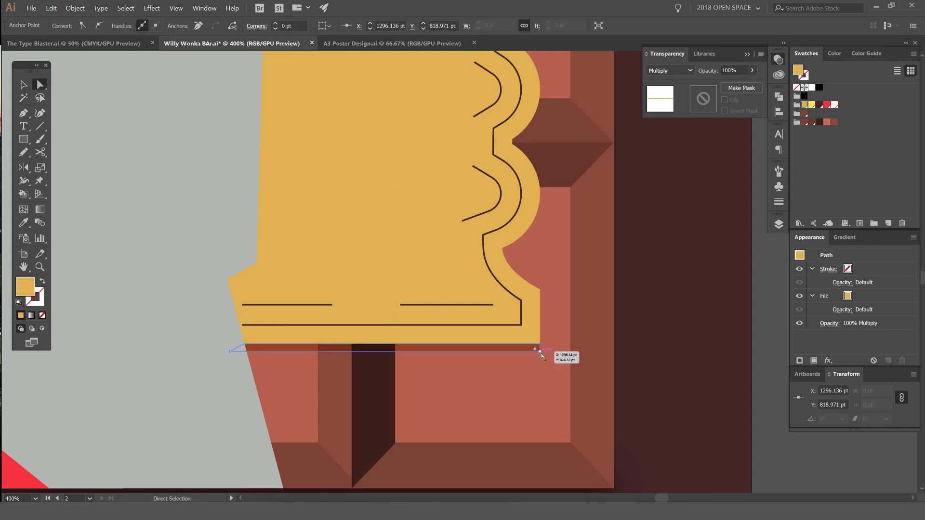
drag(519, 352, 519, 352)
scroll(680, 326, down, 1)
click(742, 277)
scroll(735, 278, down, 3)
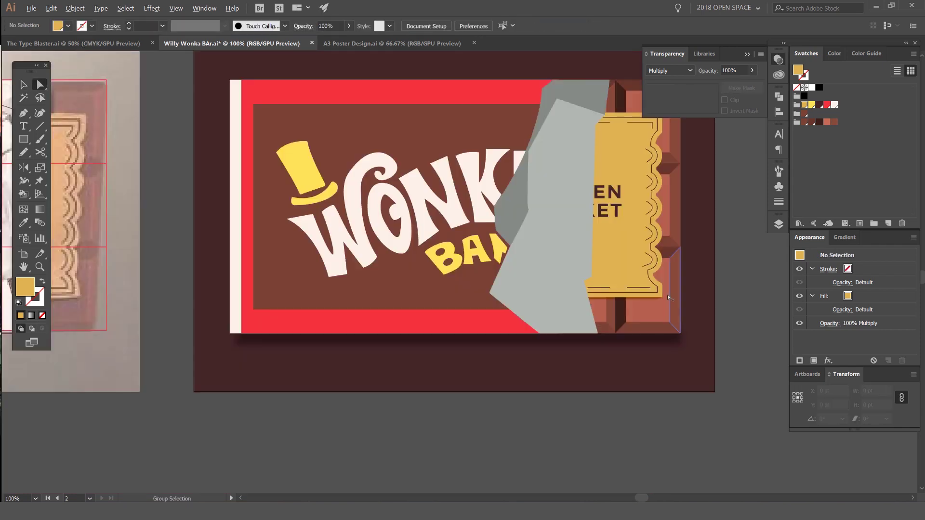
scroll(724, 270, down, 1)
scroll(687, 284, up, 5)
Step: Try halving the ticket's shadow strip to a height of 2.674 pt
key(ctrl+z)
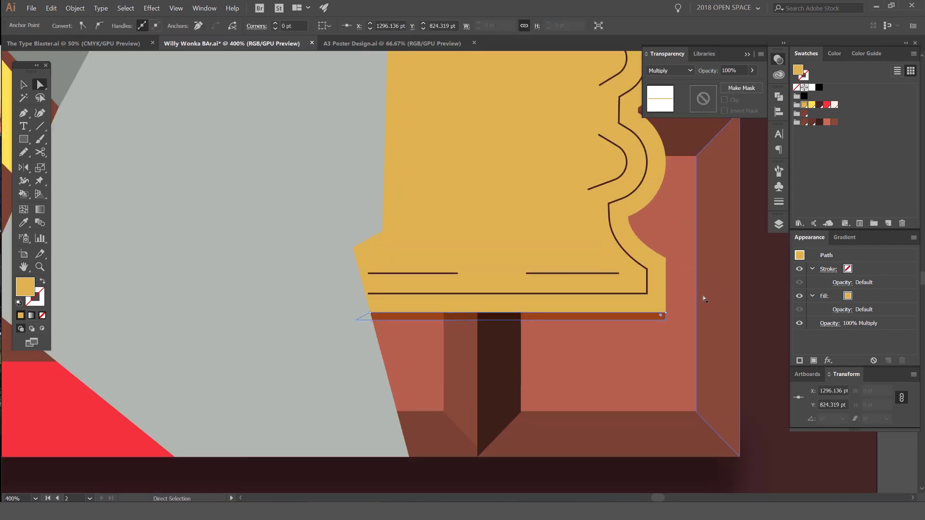
drag(704, 297, 628, 308)
scroll(468, 321, up, 1)
click(390, 333)
key(v)
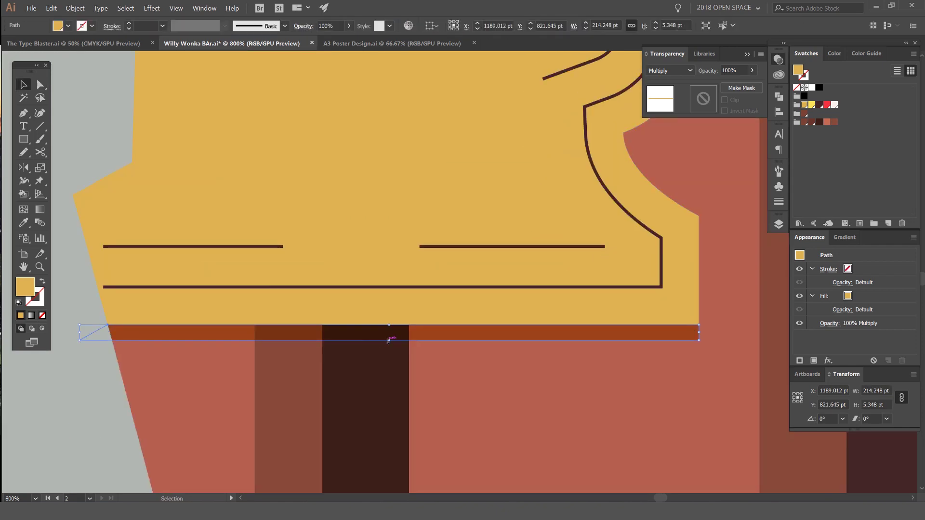
drag(389, 341, 388, 334)
scroll(386, 334, down, 2)
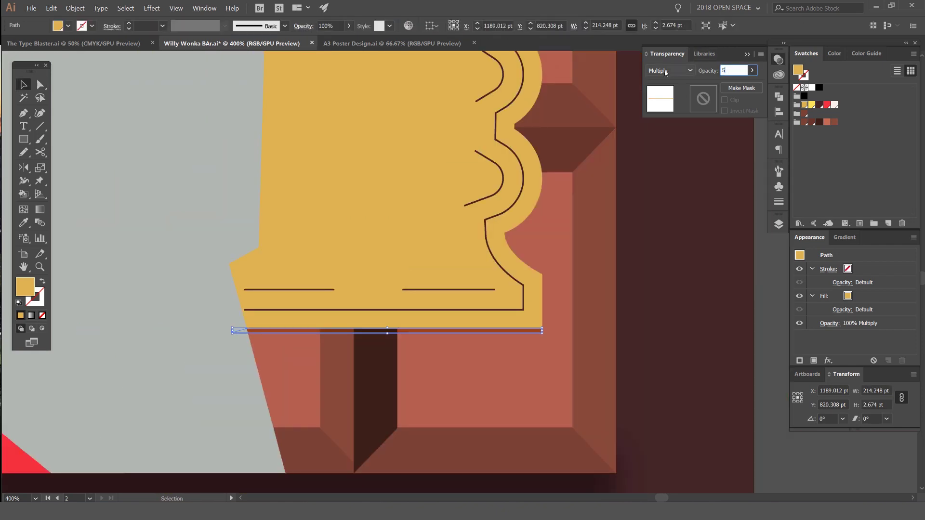
key(ctrl+z)
Step: Set the opacity of the ticket's shadow strip to 50%
drag(738, 70, 706, 76)
text(50)
key(Return)
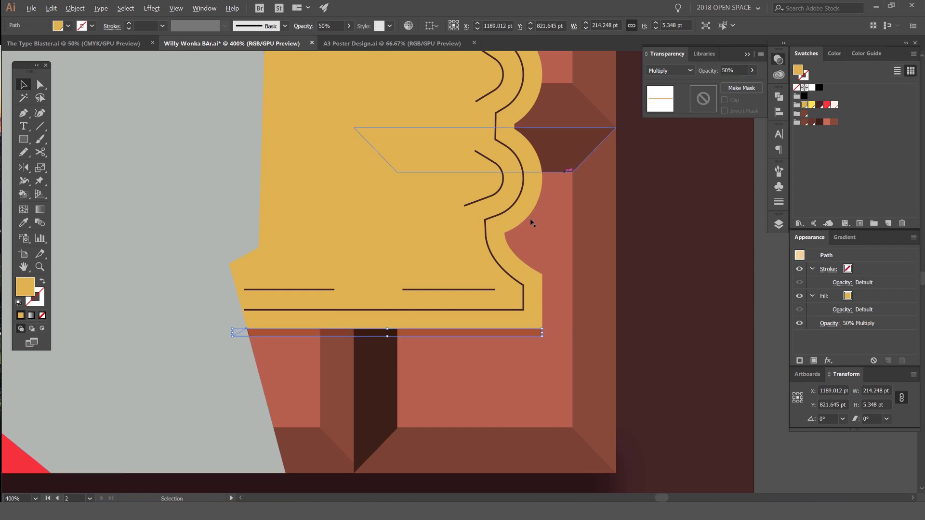
scroll(530, 220, down, 3)
click(660, 194)
Step: Examine the whole bar illustration with its shadows against the traced reference photo
scroll(656, 306, down, 2)
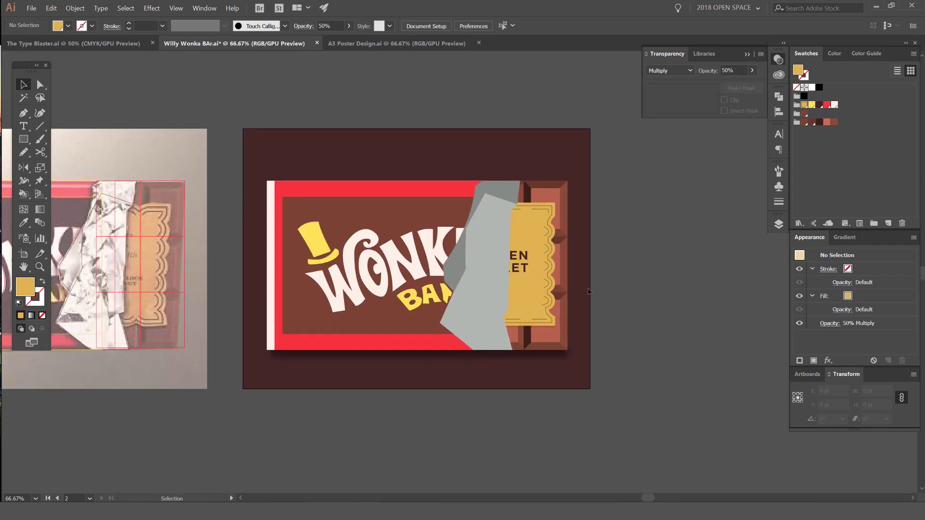
scroll(523, 318, up, 2)
scroll(523, 319, down, 1)
scroll(642, 288, down, 1)
scroll(669, 283, down, 2)
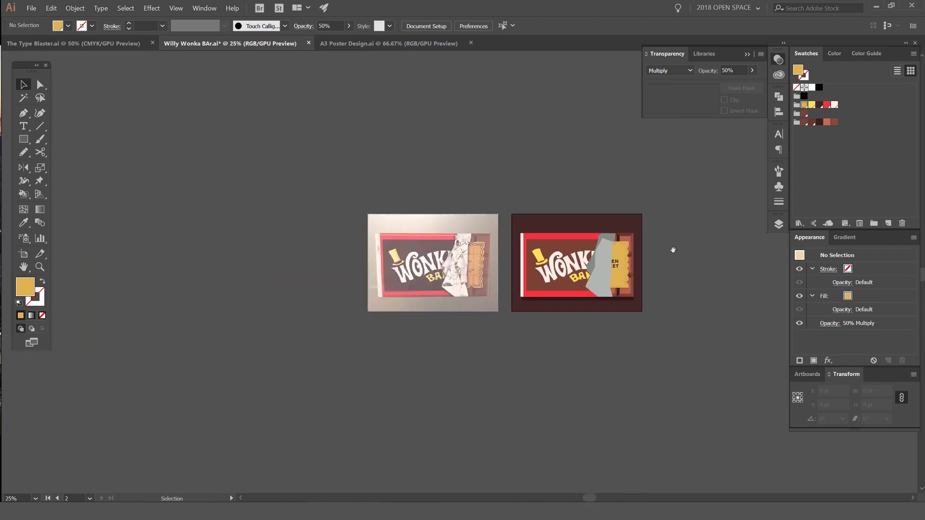
scroll(626, 252, up, 4)
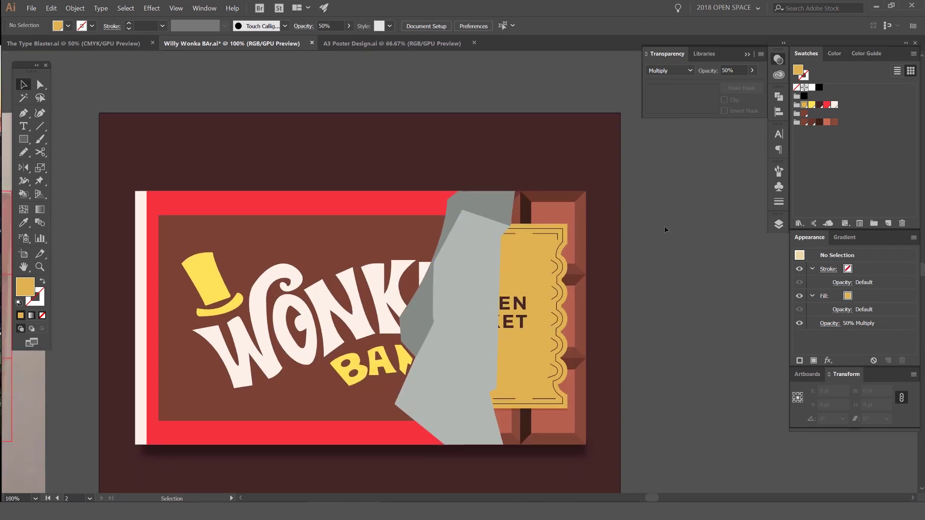
scroll(665, 224, down, 1)
scroll(364, 220, up, 2)
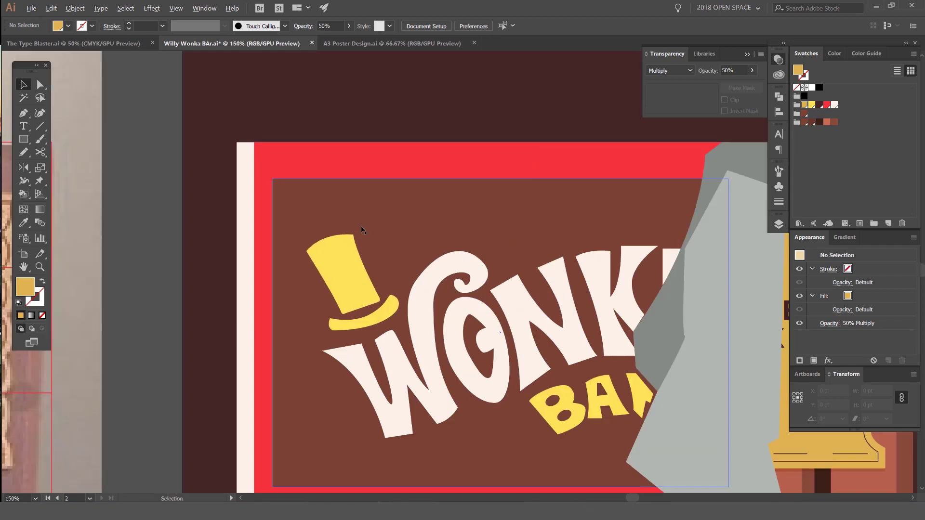
scroll(303, 270, down, 2)
key(space)
drag(602, 211, 604, 178)
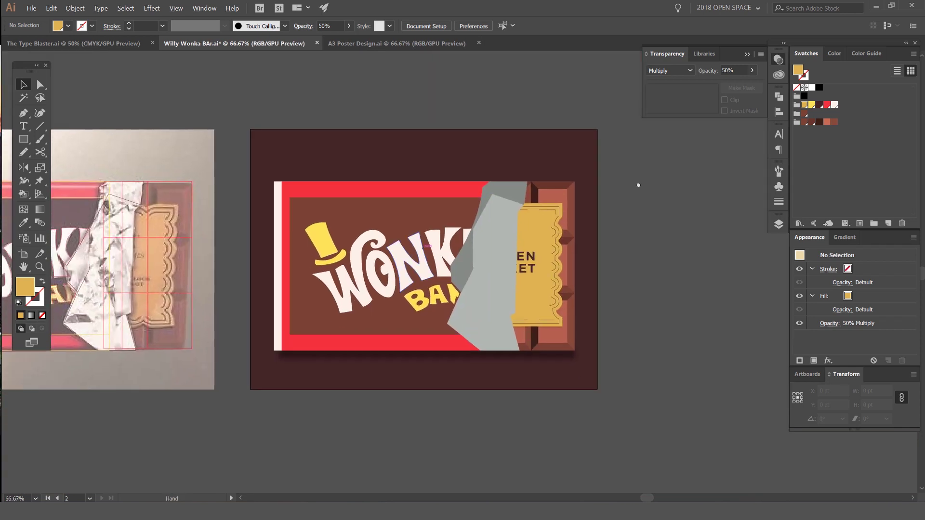
Step: Hide the transparency settings to clear the view beside the artboard
click(777, 60)
key(space)
drag(627, 127, 644, 126)
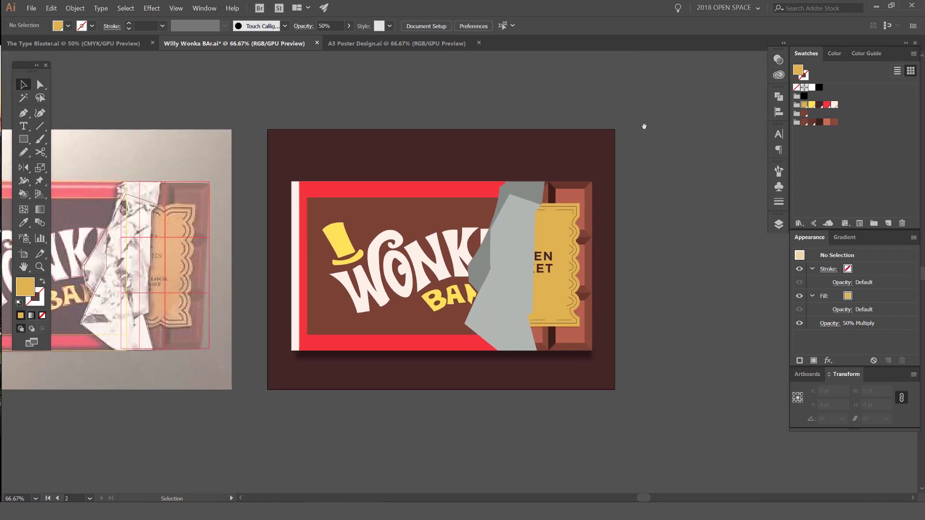